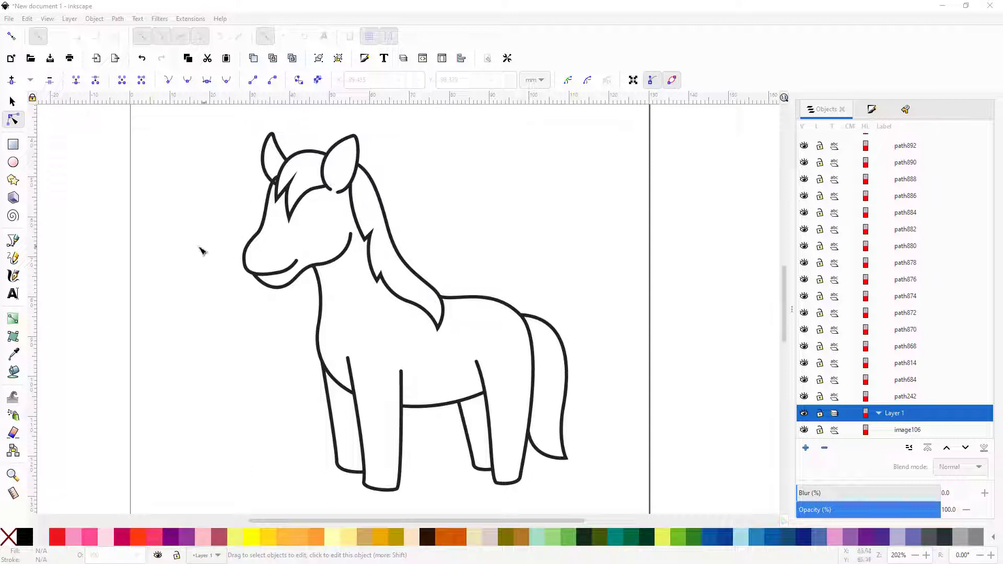
Trace the mane's outer edge from the base of the ear to the back with straight Pen tool segments in a pink stroke
click(13, 241)
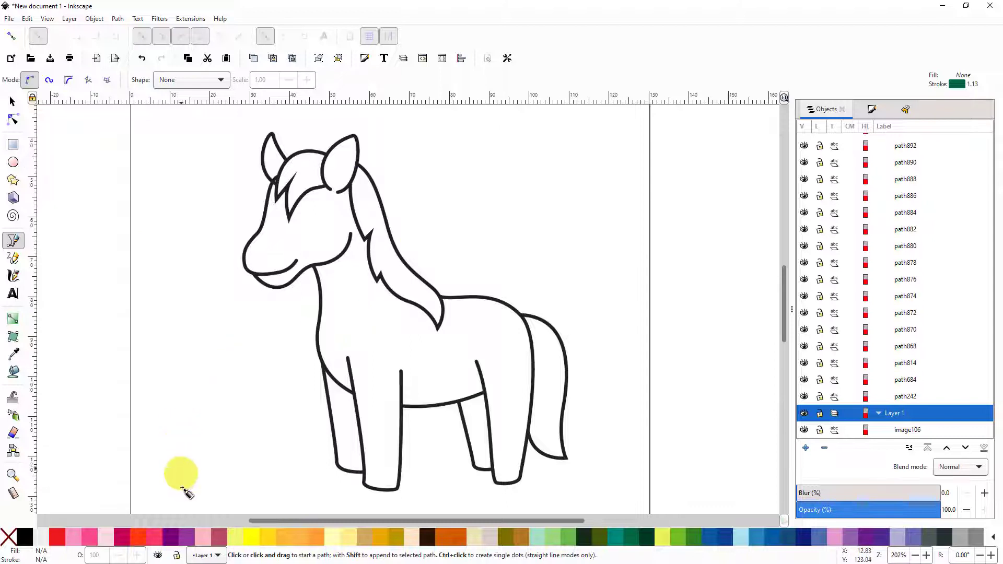
shift+click(155, 536)
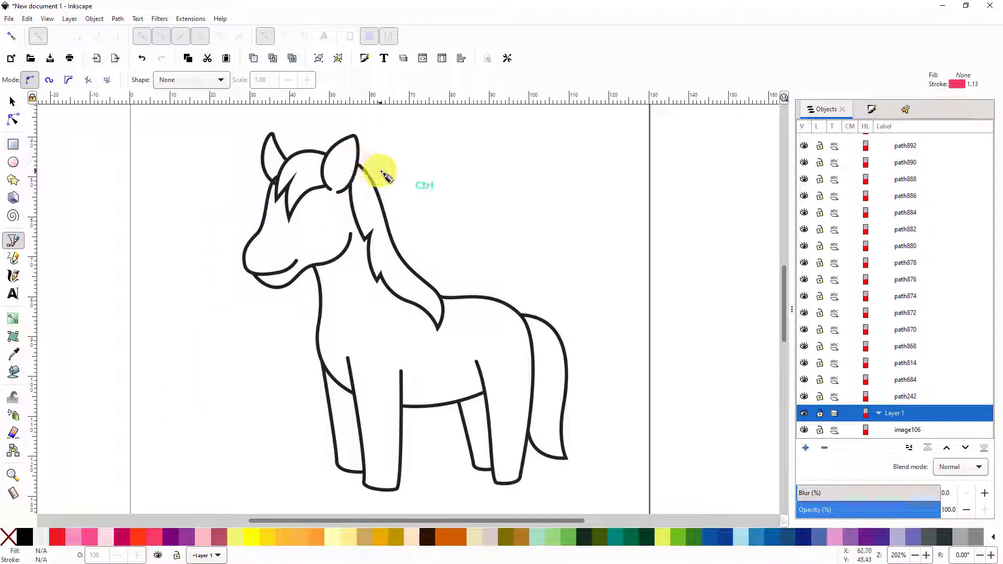
scroll(382, 175, up, 1)
scroll(381, 176, up, 4)
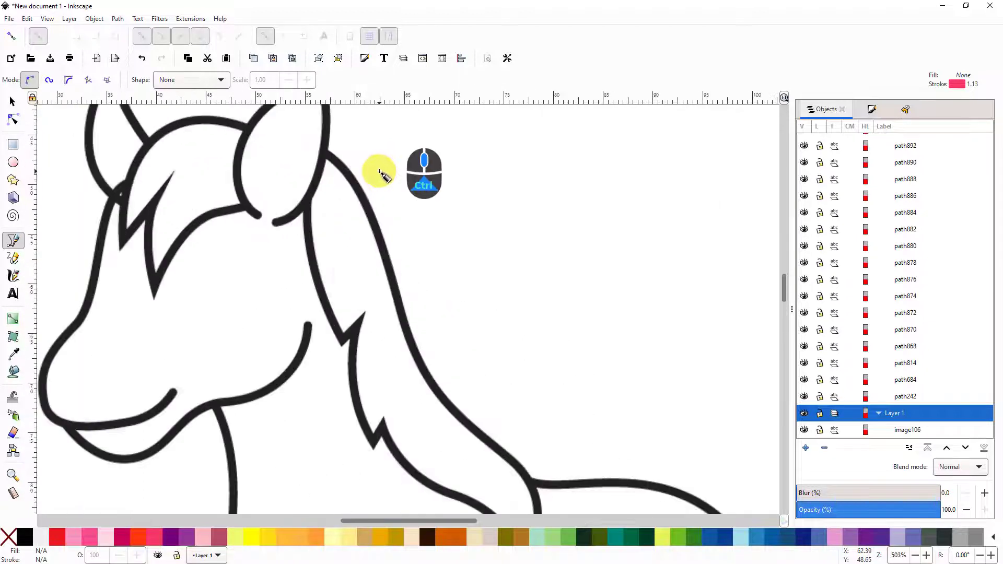
click(325, 153)
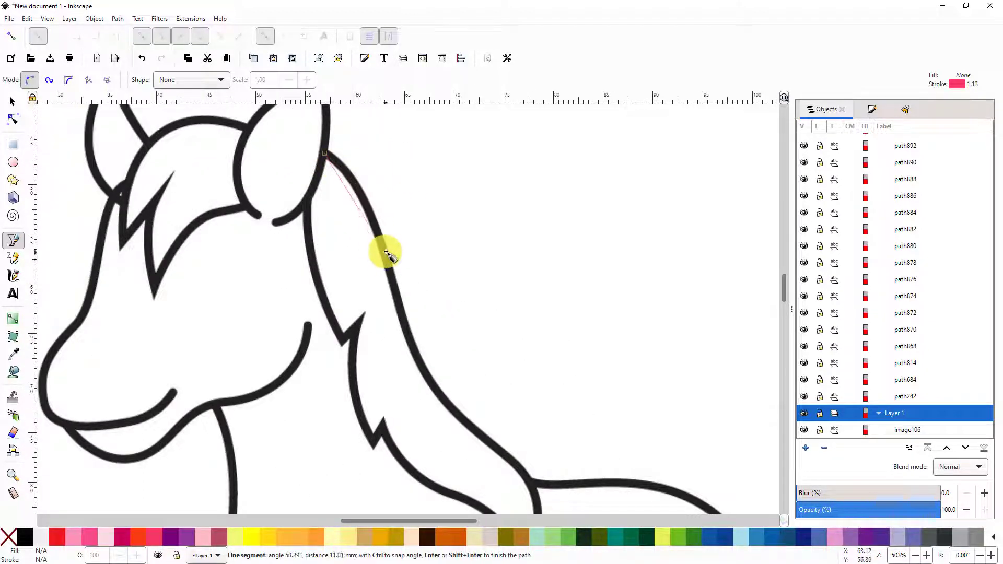
drag(472, 267, 426, 234)
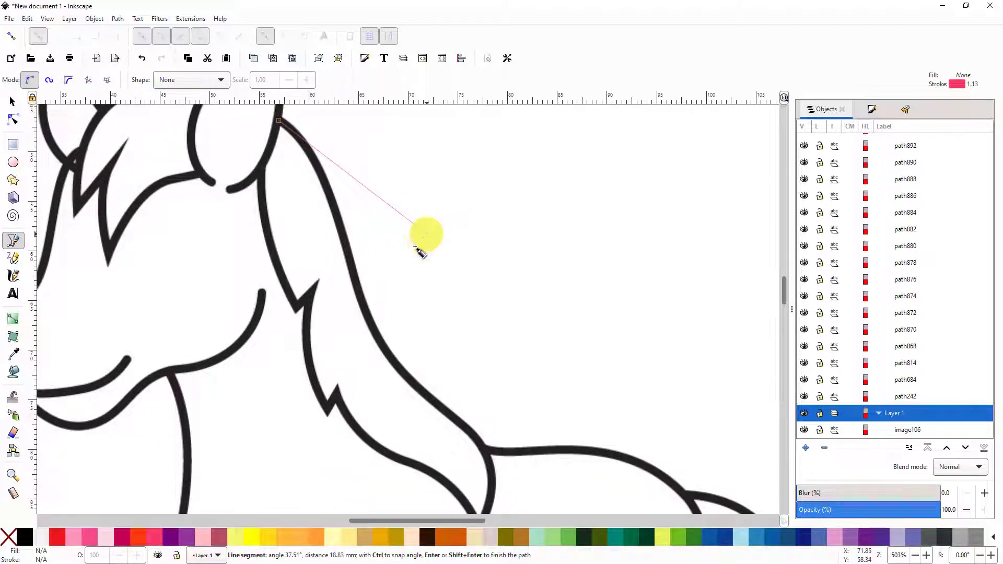
click(354, 274)
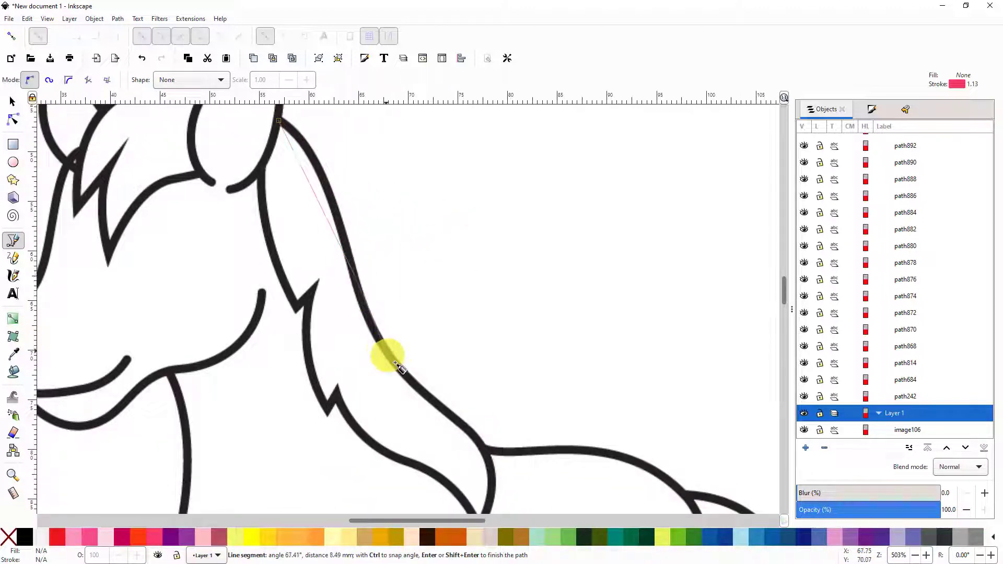
click(434, 405)
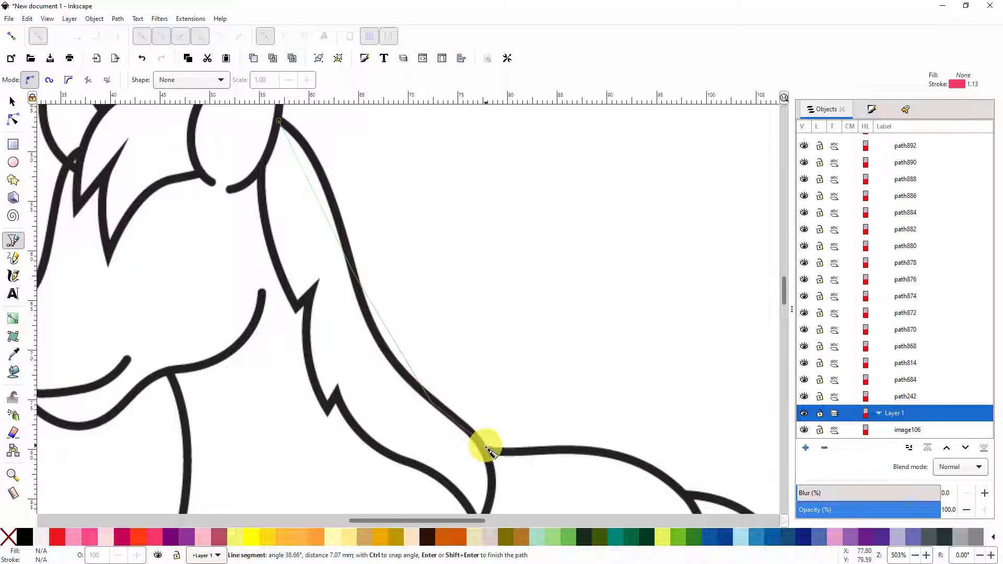
double_click(486, 453)
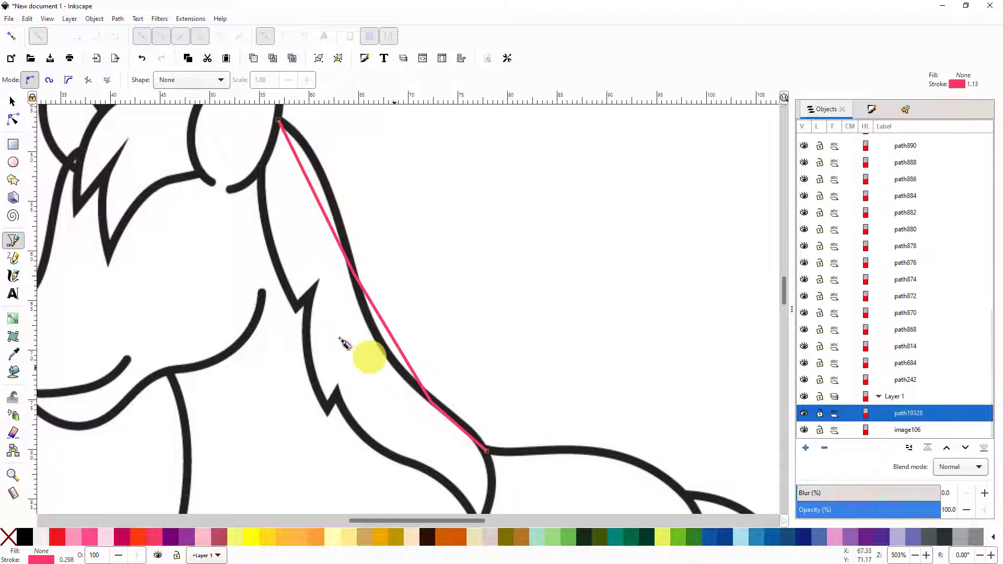
Bend the three straight segments of the pink path so they follow the curve of the mane's outer edge
click(13, 121)
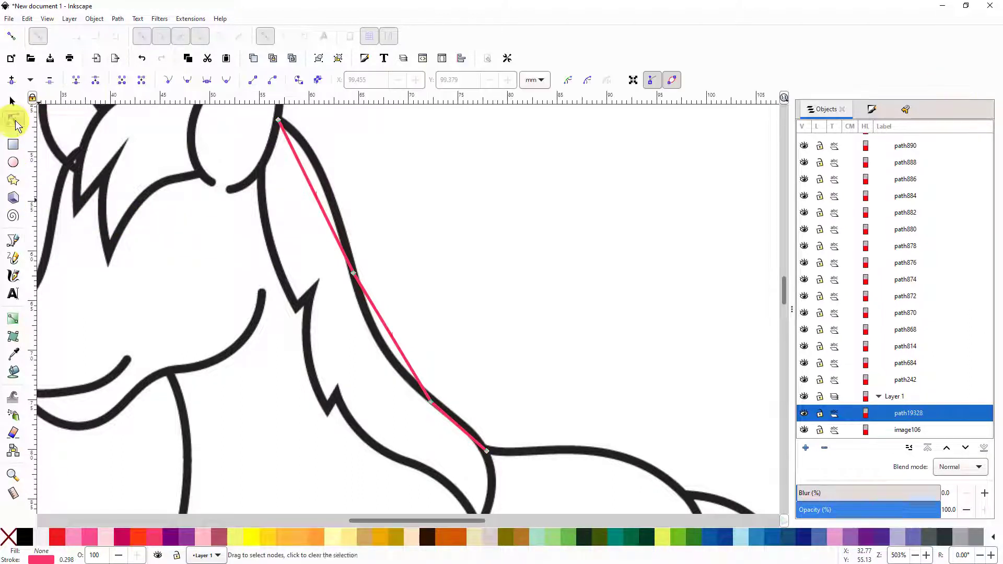
click(317, 198)
drag(317, 199, 325, 181)
click(395, 339)
drag(395, 339, 381, 340)
mouse_move(461, 431)
mouse_down()
mouse_move(503, 414)
mouse_move(459, 425)
mouse_up()
Continue the pink path from its lower end with curved segments over the back and rump and down the rear edge of the hind leg
drag(564, 393, 477, 220)
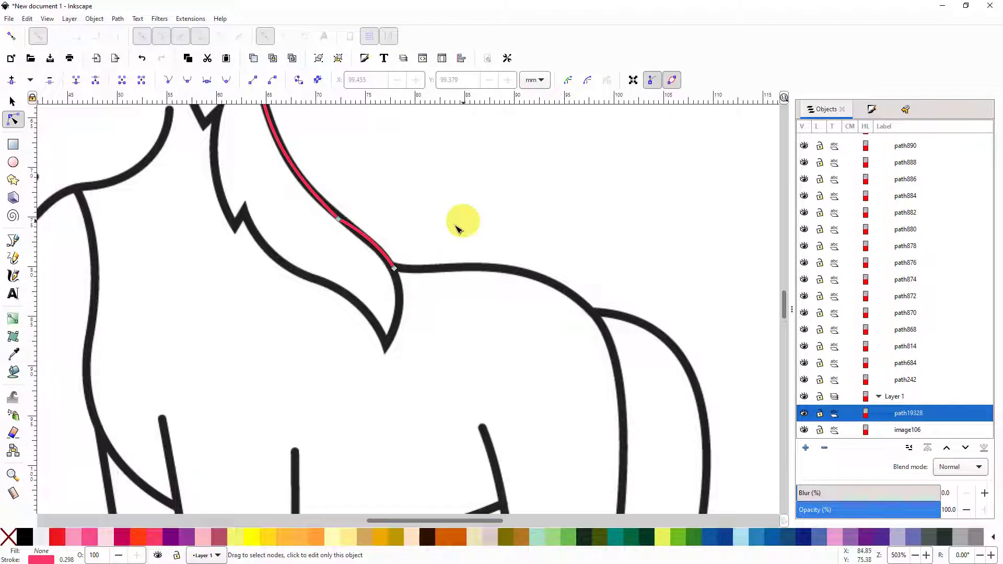
click(16, 242)
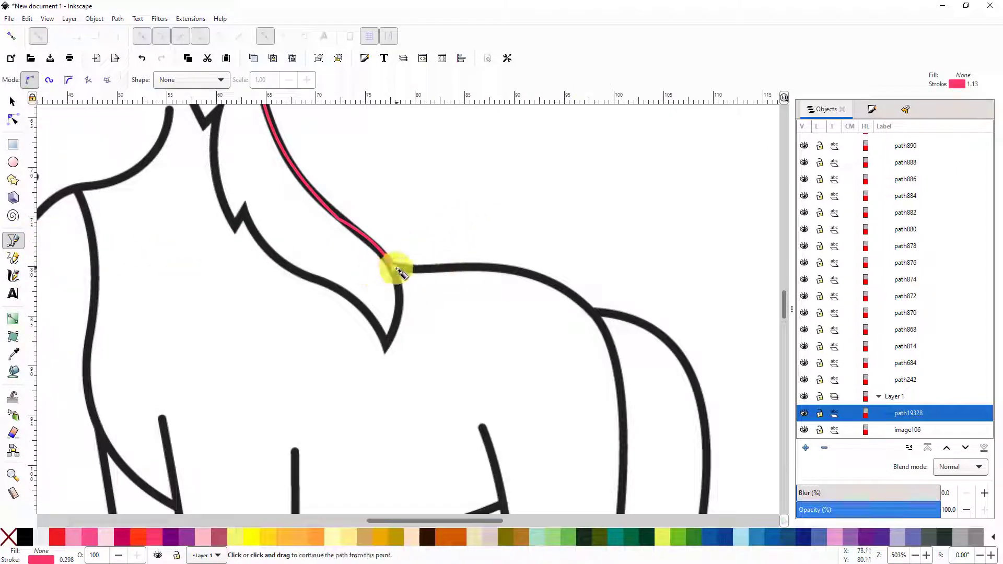
click(394, 269)
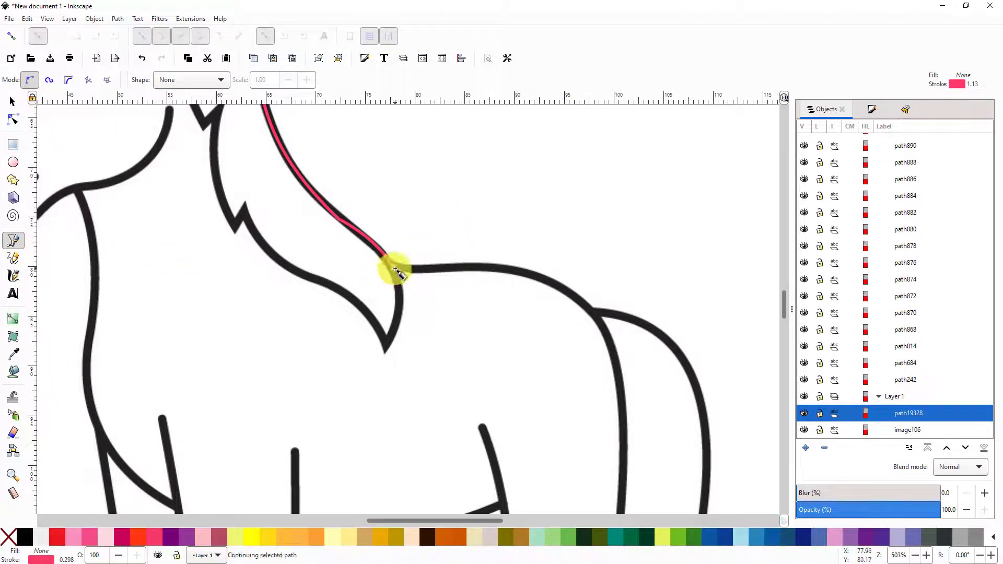
drag(483, 268, 534, 268)
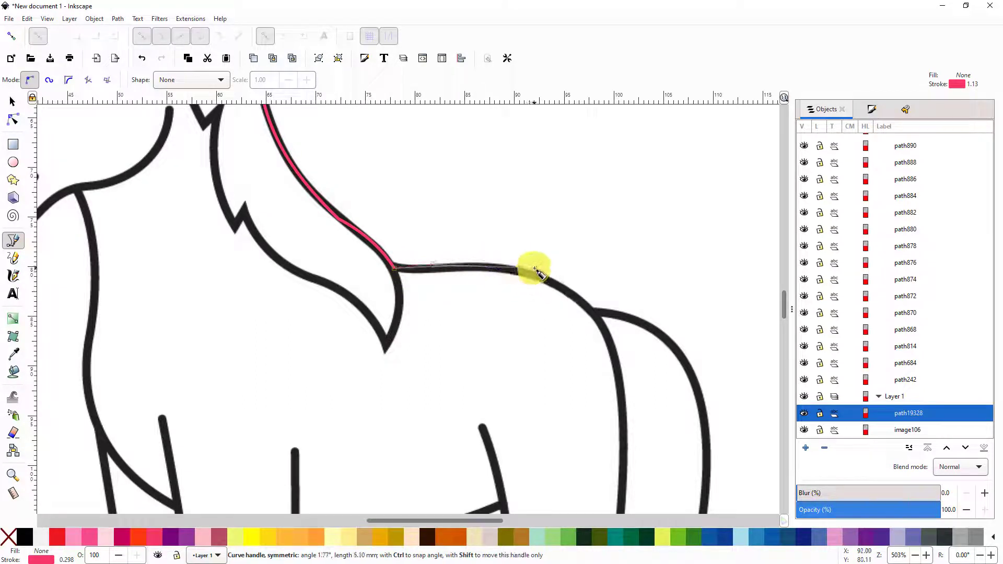
drag(589, 311, 611, 336)
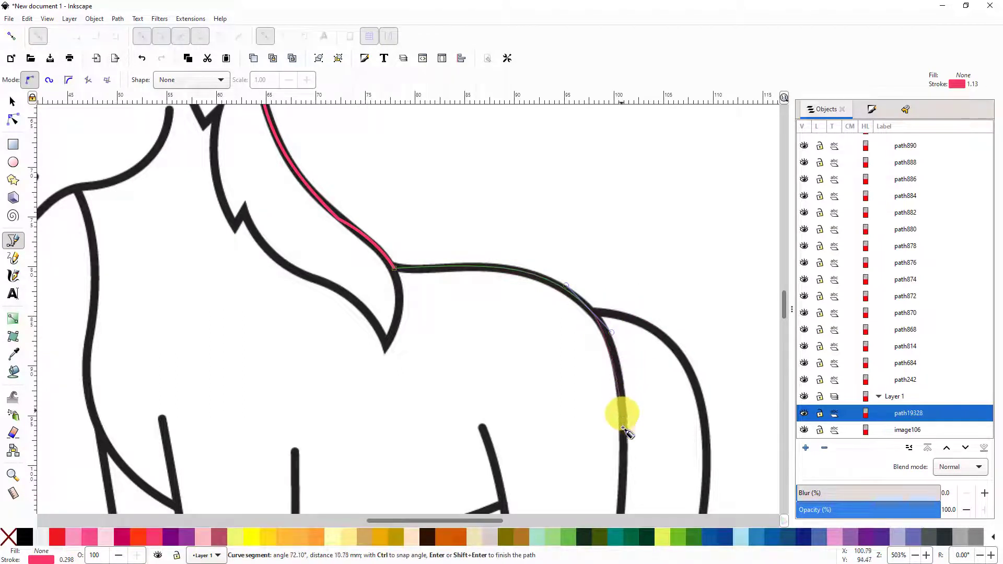
scroll(634, 392, down, 2)
scroll(631, 374, down, 8)
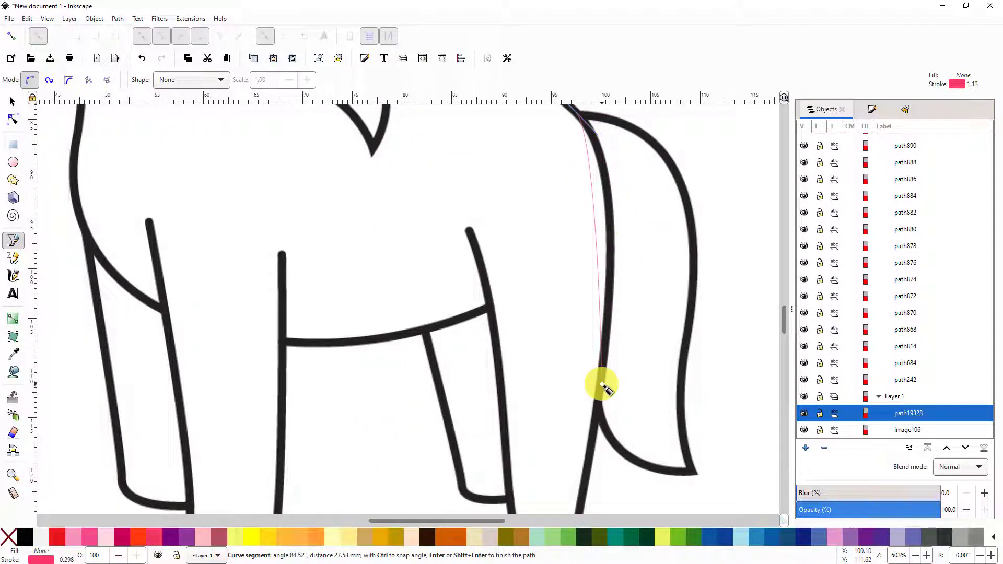
drag(602, 386, 572, 515)
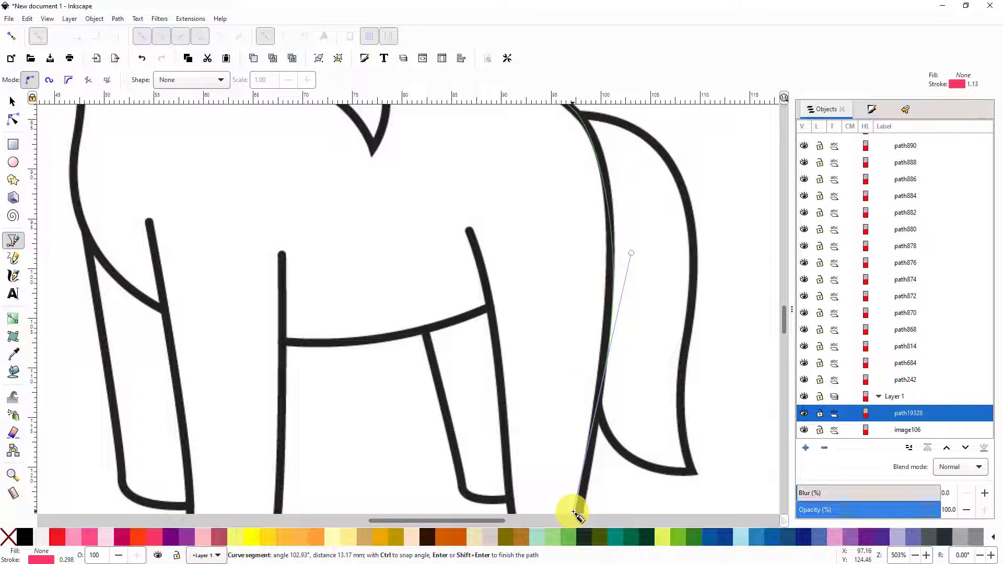
right_click(578, 511)
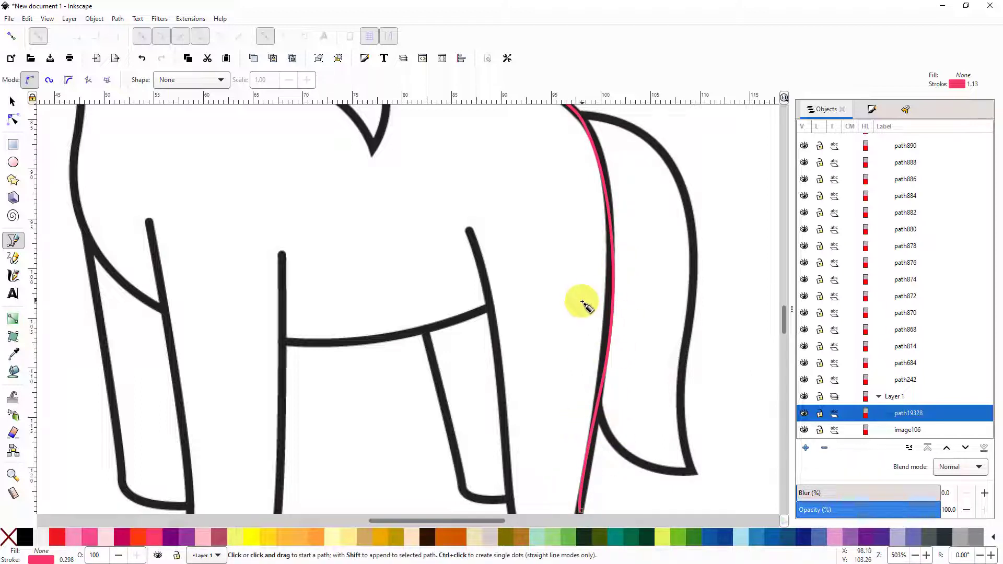
Examine the traced path and its nodes along the mane, back and hind leg for how they follow the outline
scroll(585, 297, down, 2)
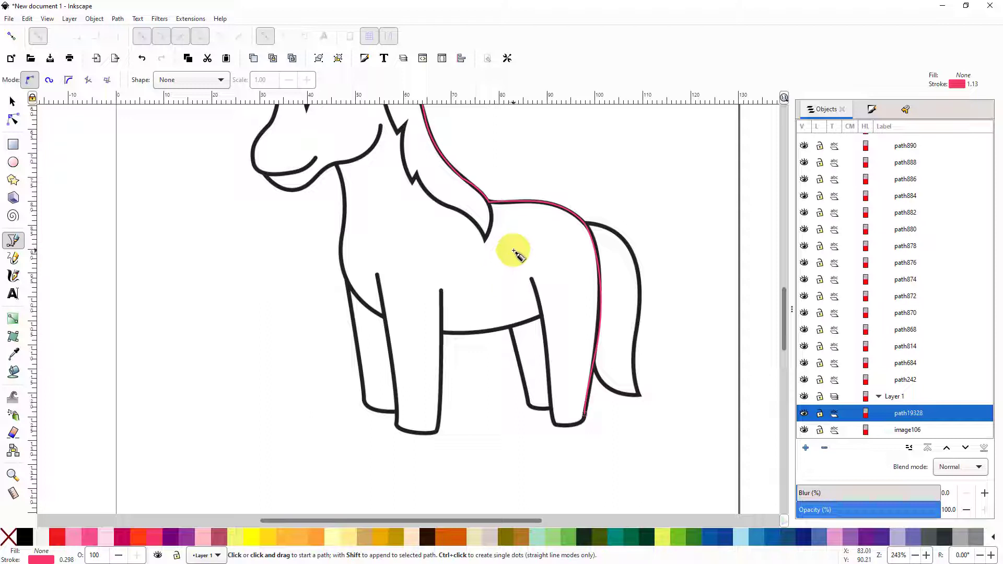
drag(516, 249, 502, 330)
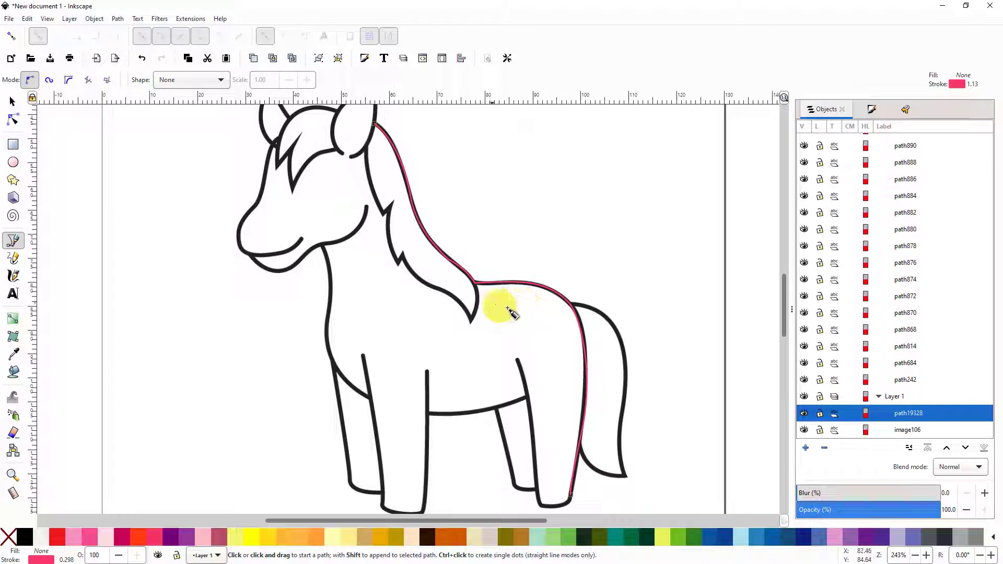
scroll(488, 304, down, 3)
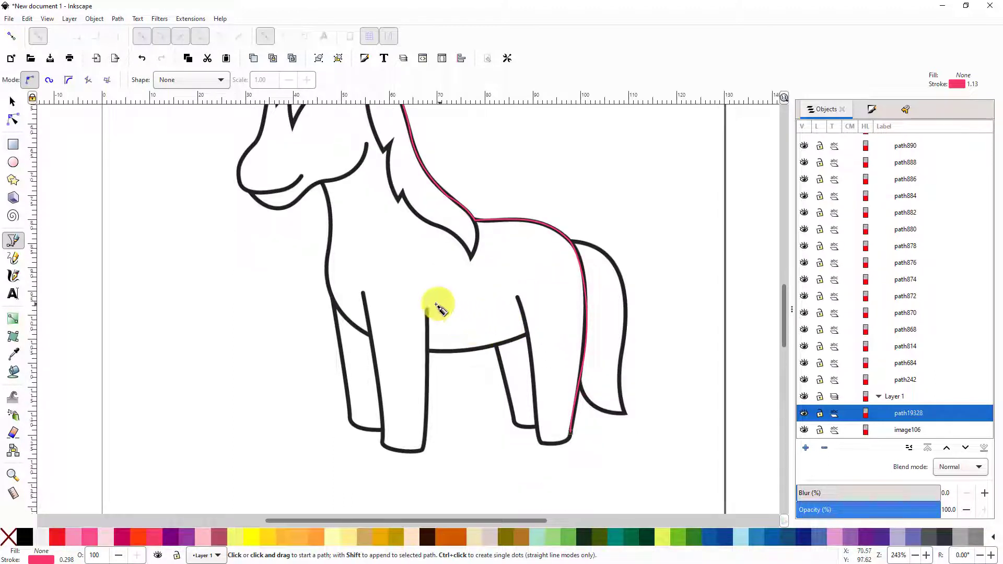
scroll(443, 304, up, 2)
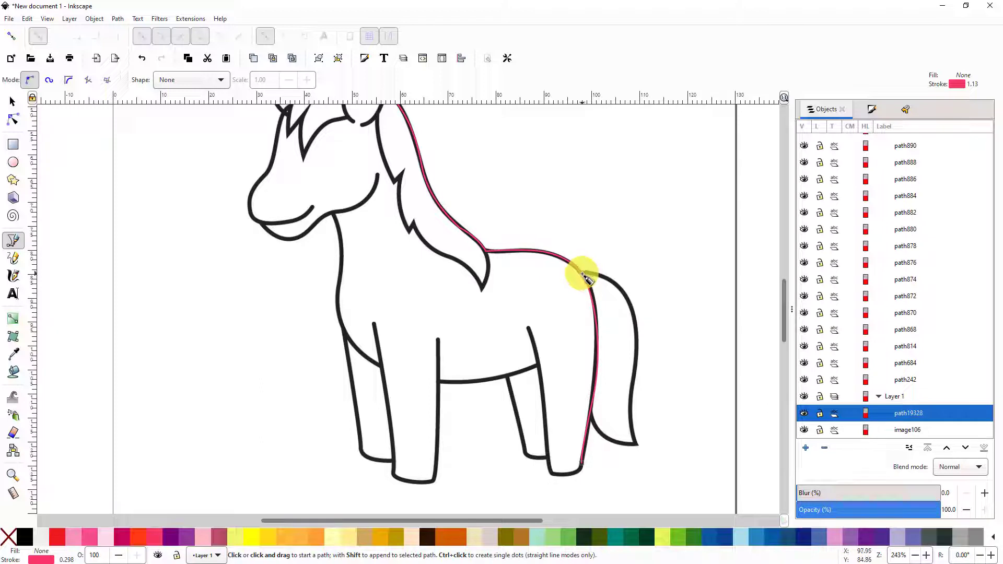
click(13, 120)
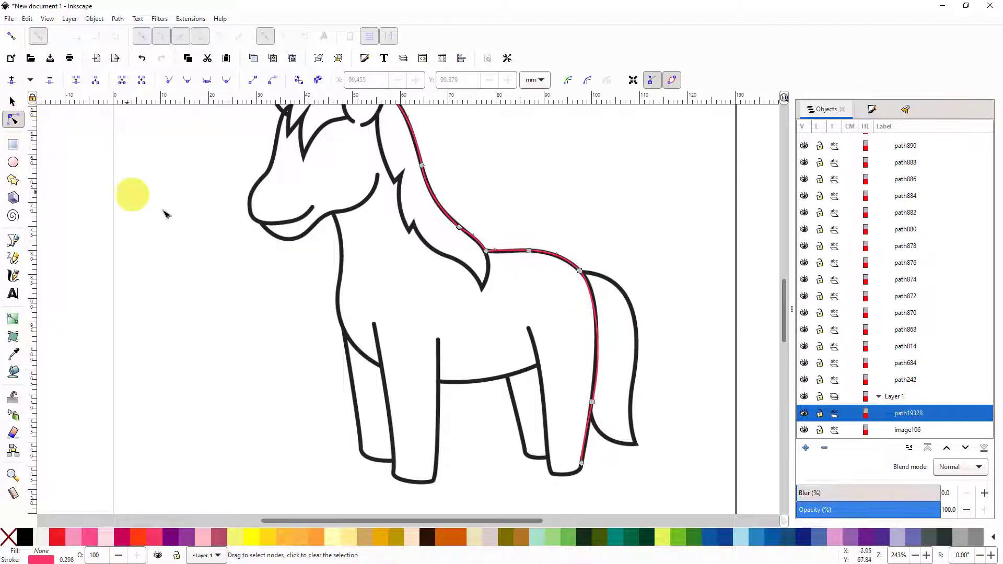
click(542, 294)
drag(541, 294, 475, 350)
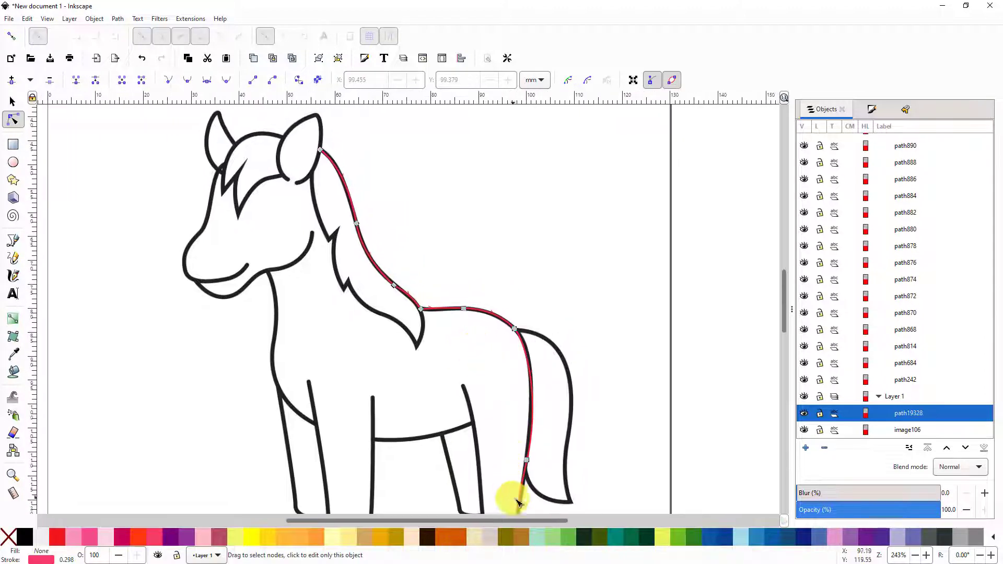
double_click(415, 308)
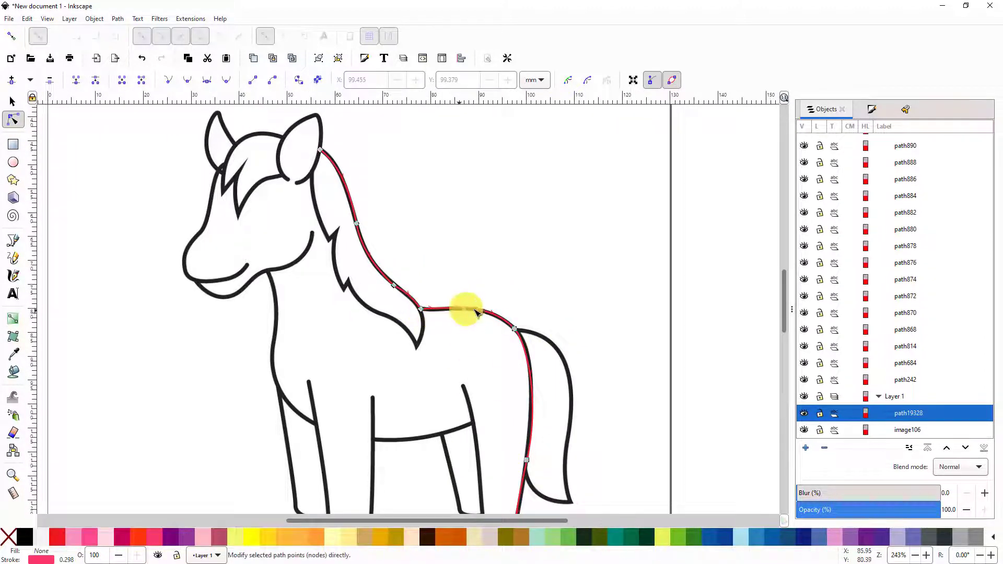
drag(504, 442, 529, 253)
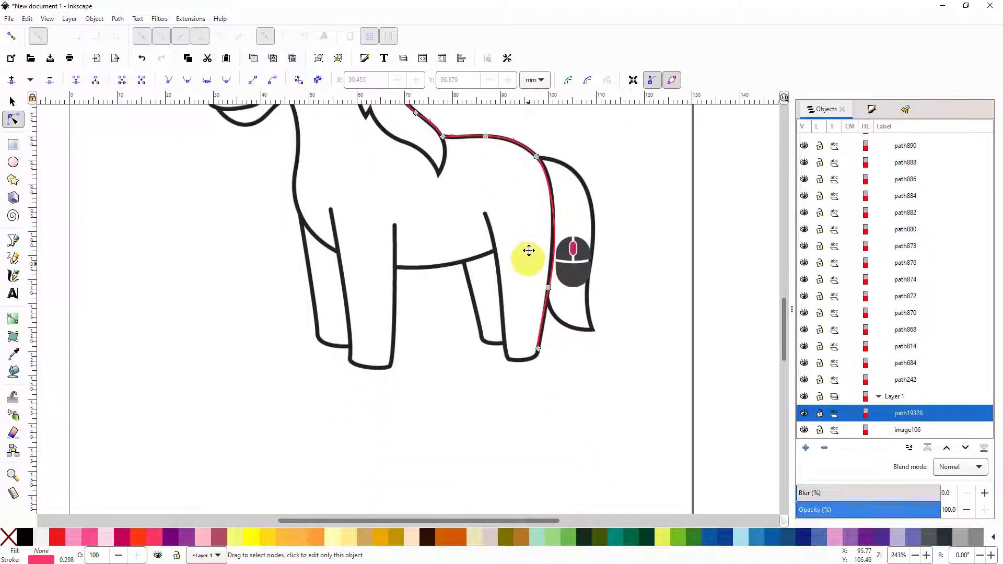
Continue the pink path with short straight segments around the near hind hoof, ending where the far hind leg's hoof line meets it
click(15, 242)
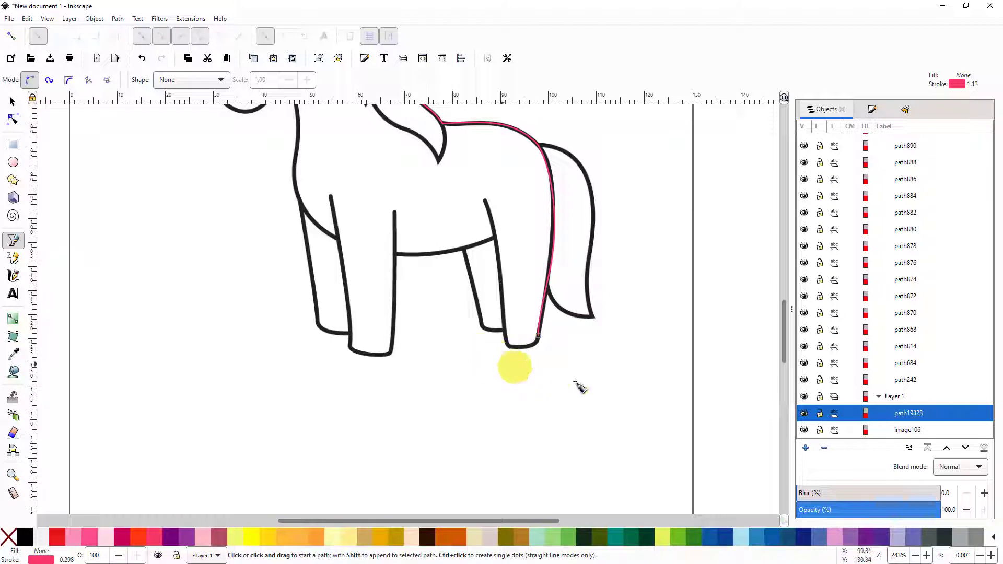
ctrl+scroll(519, 381, up, 1)
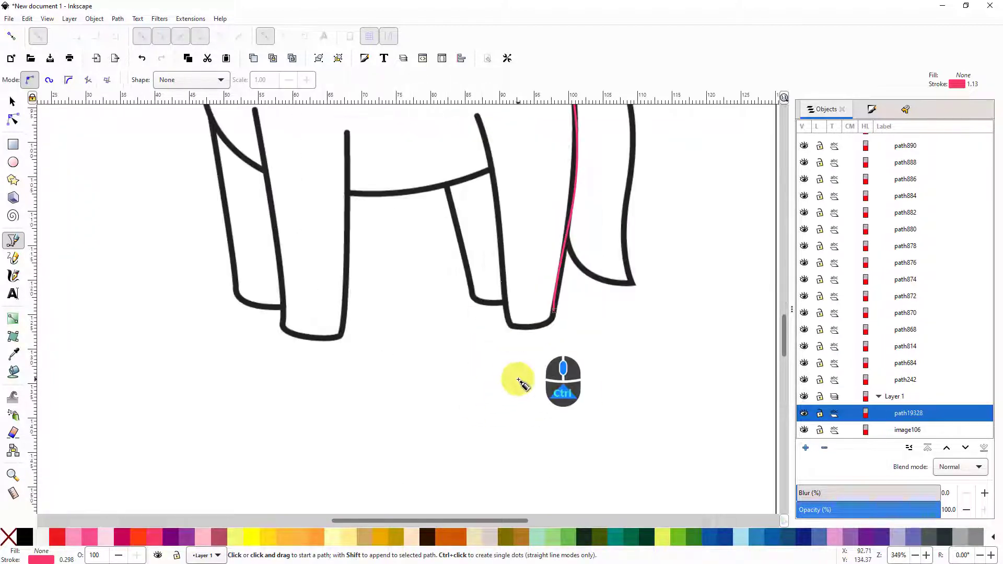
ctrl+scroll(519, 380, up, 2)
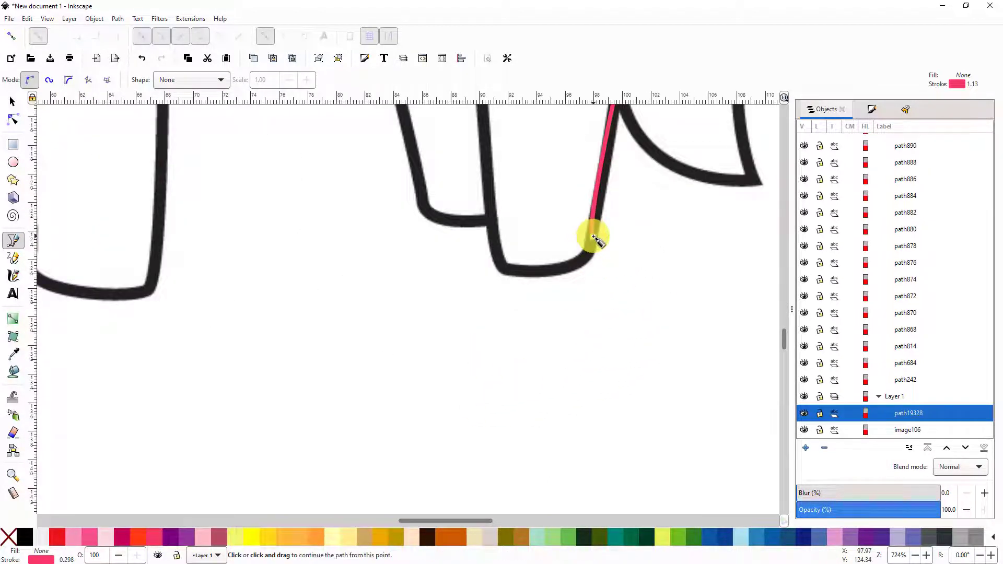
click(593, 236)
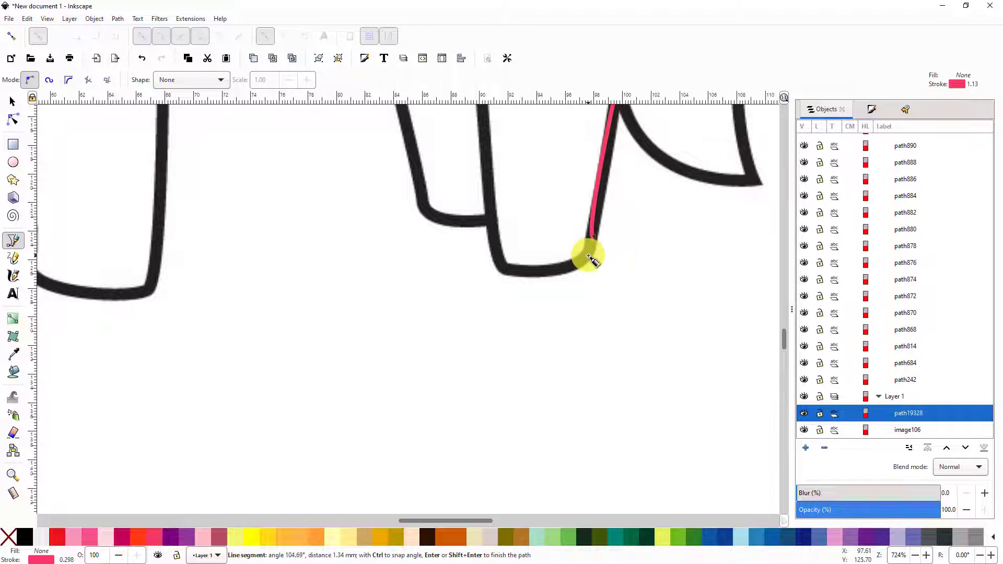
click(589, 255)
click(565, 269)
click(513, 271)
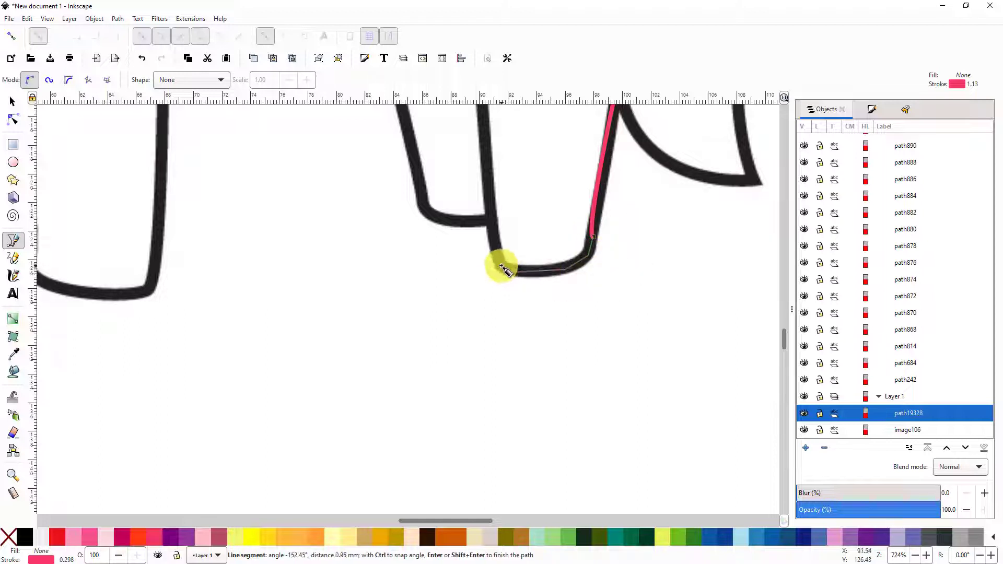
click(502, 264)
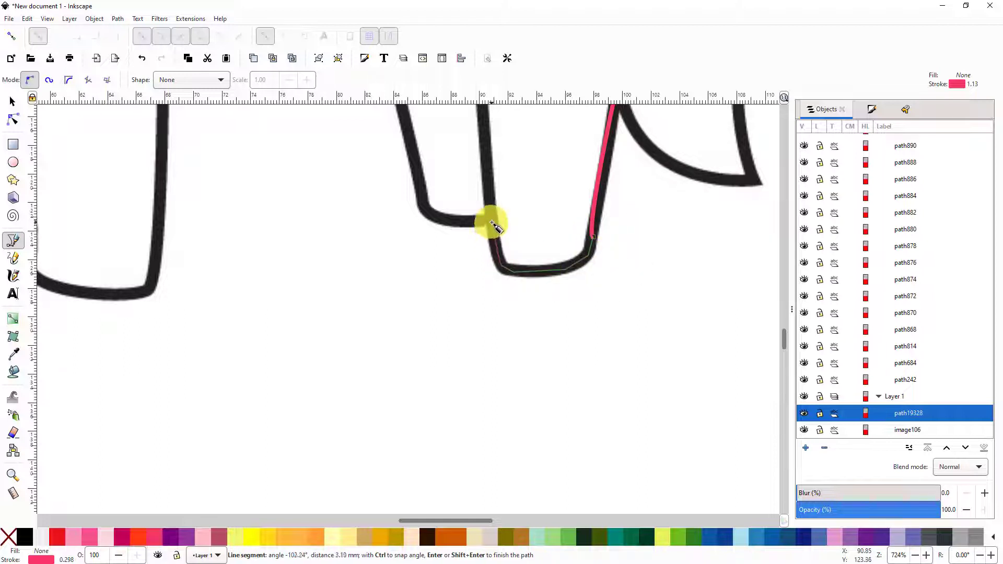
double_click(491, 219)
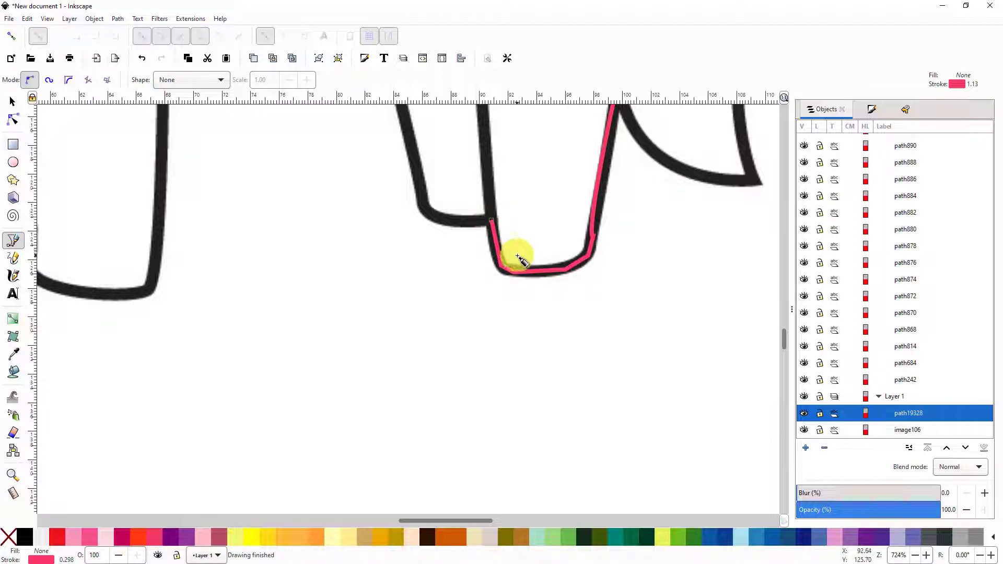
Review the nodes of the extended path against the whole horse outline
ctrl+scroll(642, 225, down, 3)
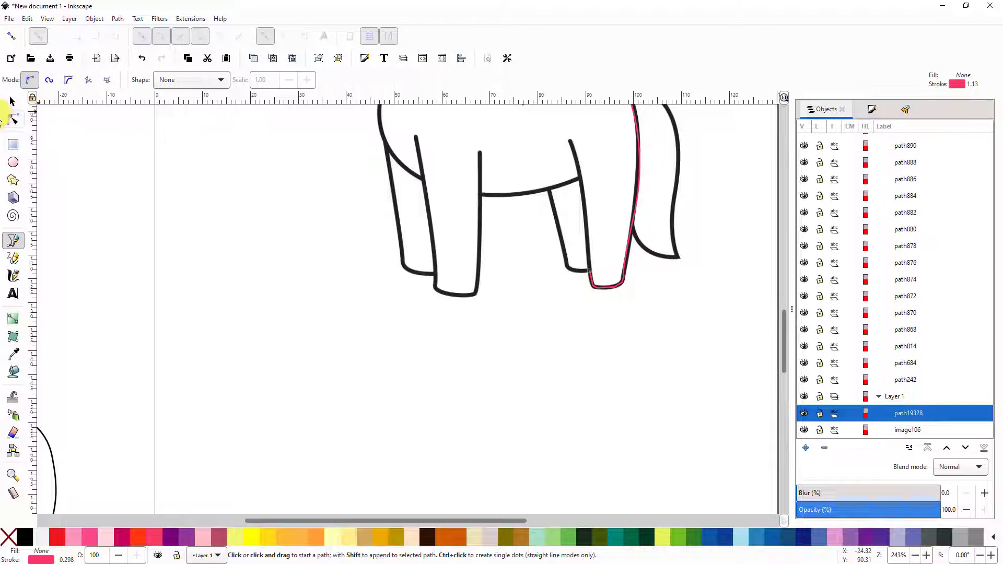
click(13, 122)
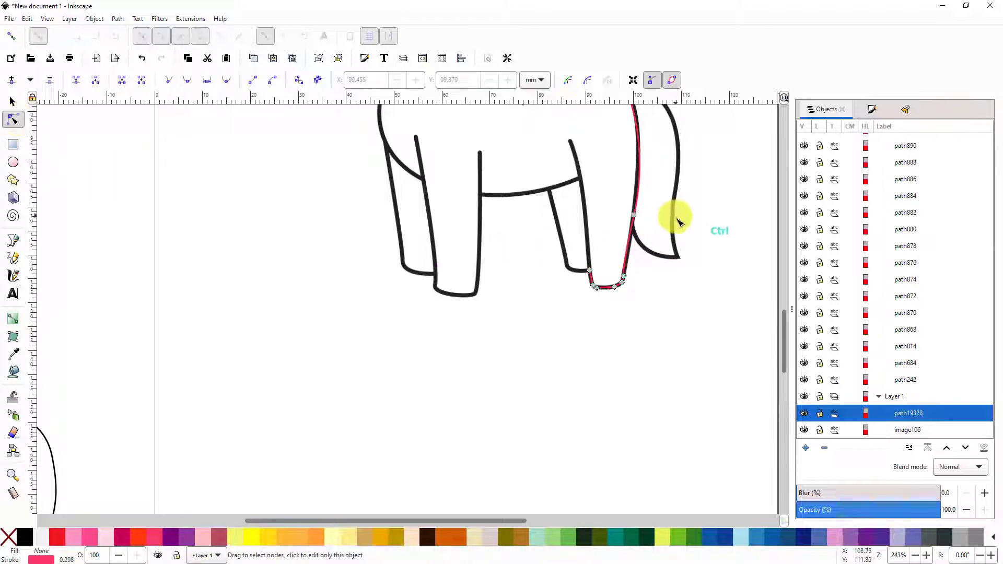
ctrl+scroll(678, 303, down, 1)
ctrl+scroll(677, 302, down, 2)
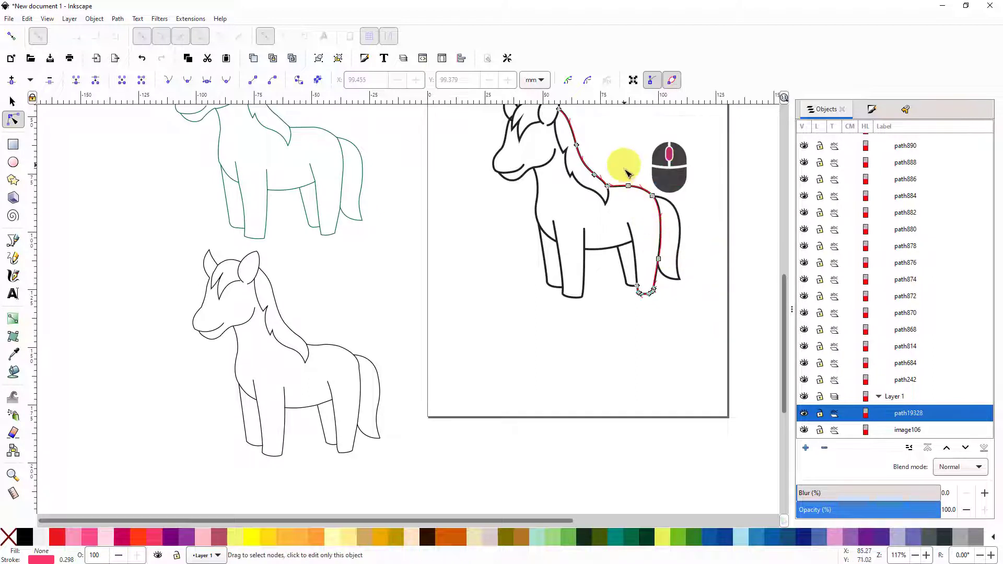
Continue the pink path from the near hind hoof up the leg's front edge and along the belly line to the near foreleg
ctrl+scroll(600, 235, up, 1)
drag(601, 236, 584, 234)
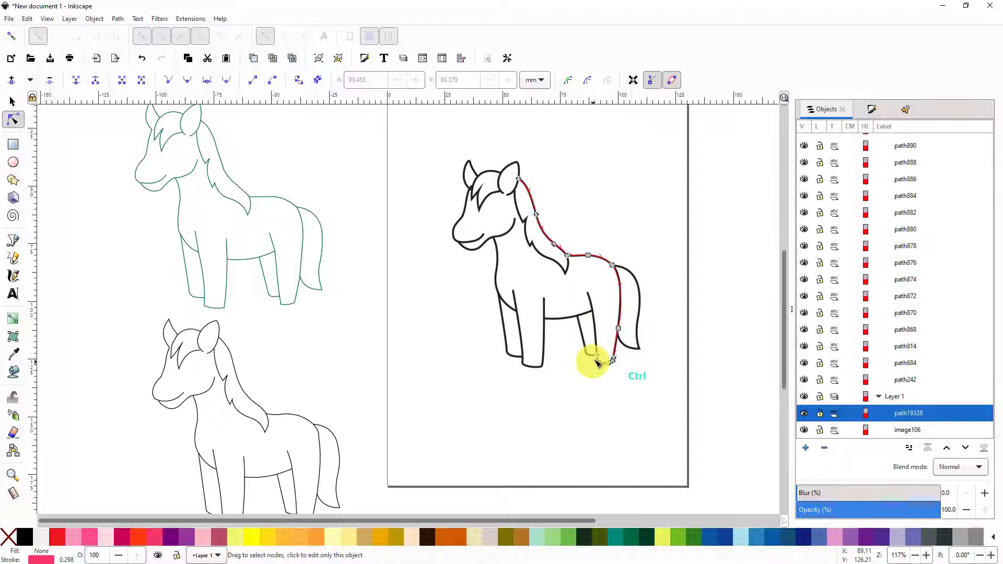
ctrl+scroll(598, 362, up, 4)
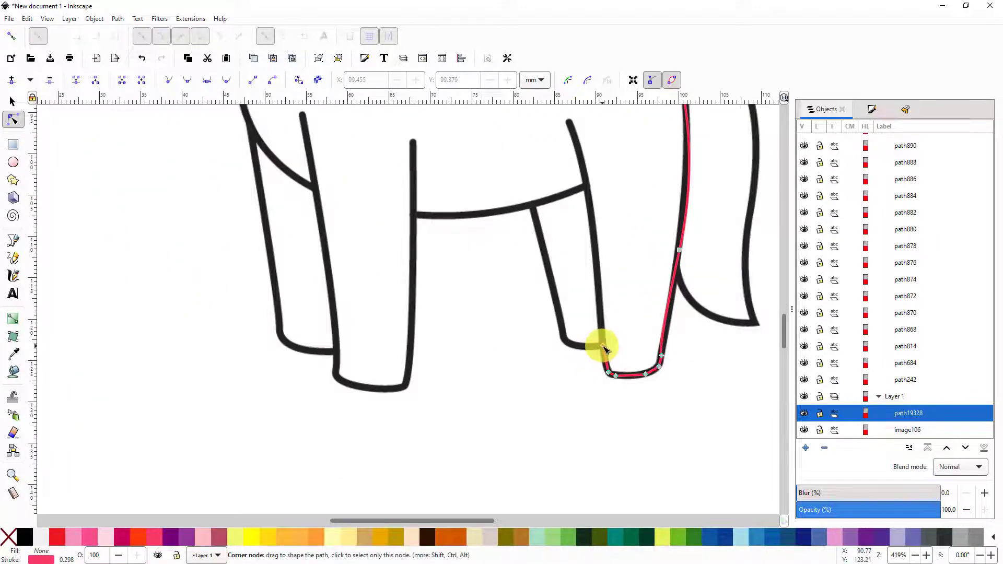
click(11, 242)
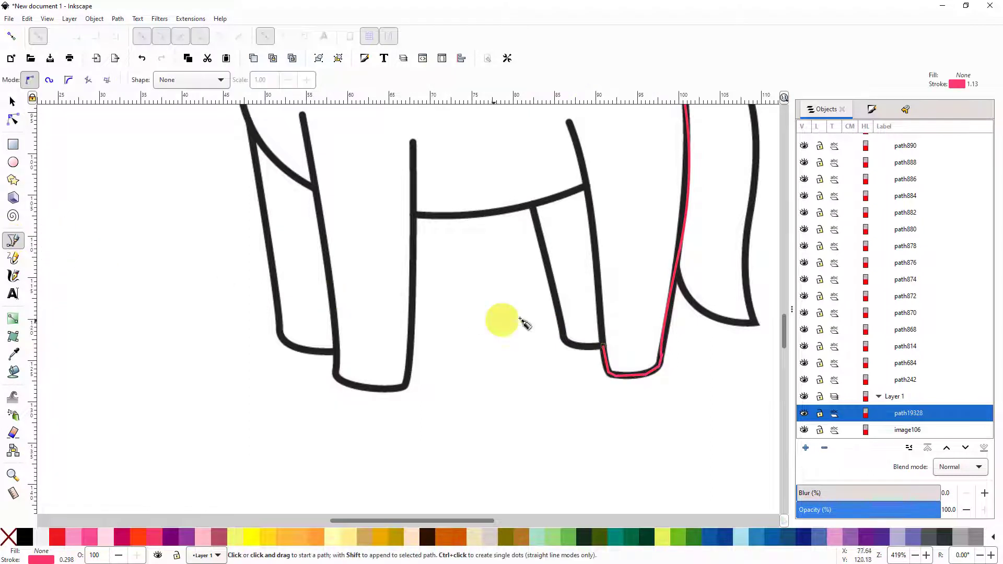
click(604, 346)
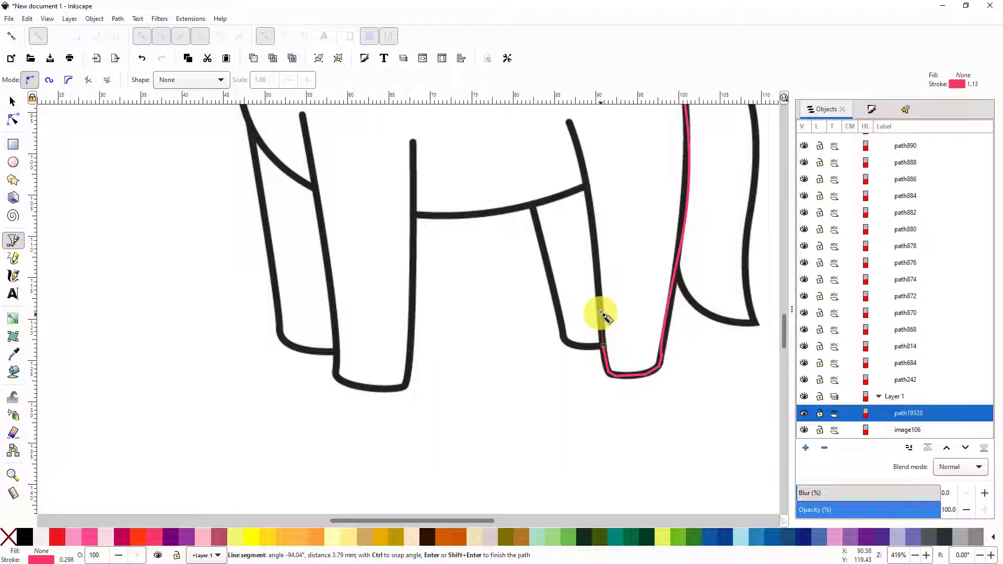
click(592, 211)
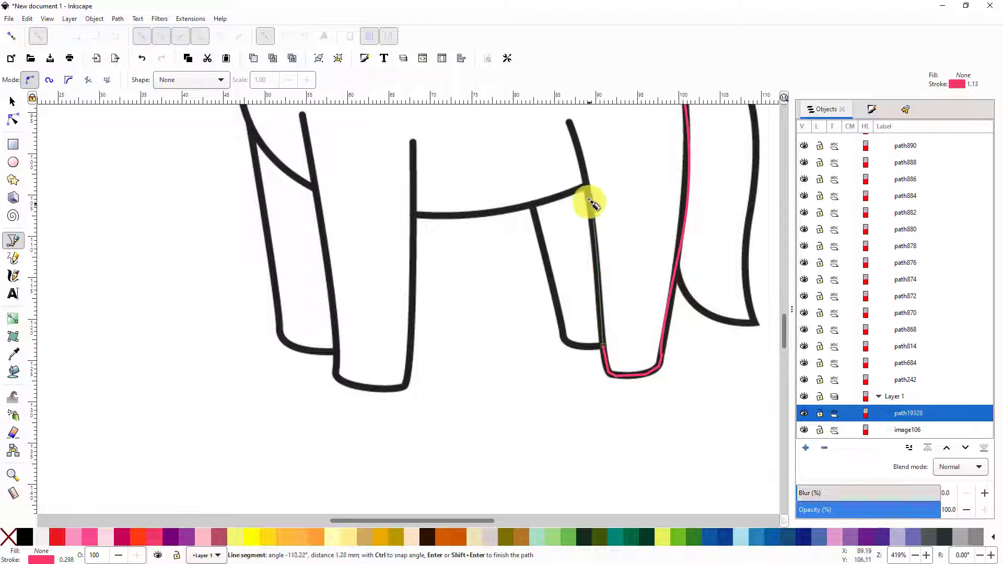
click(587, 185)
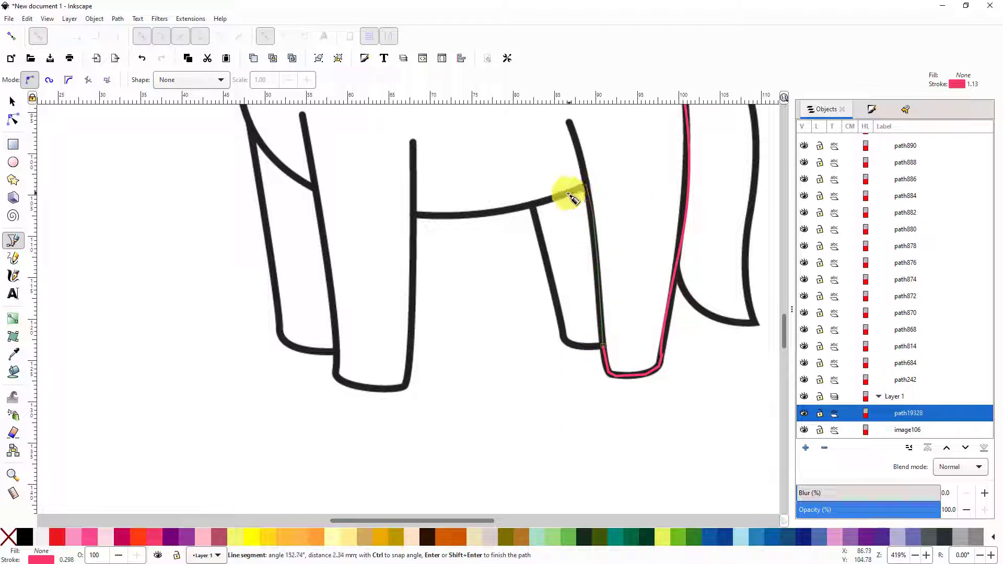
click(533, 206)
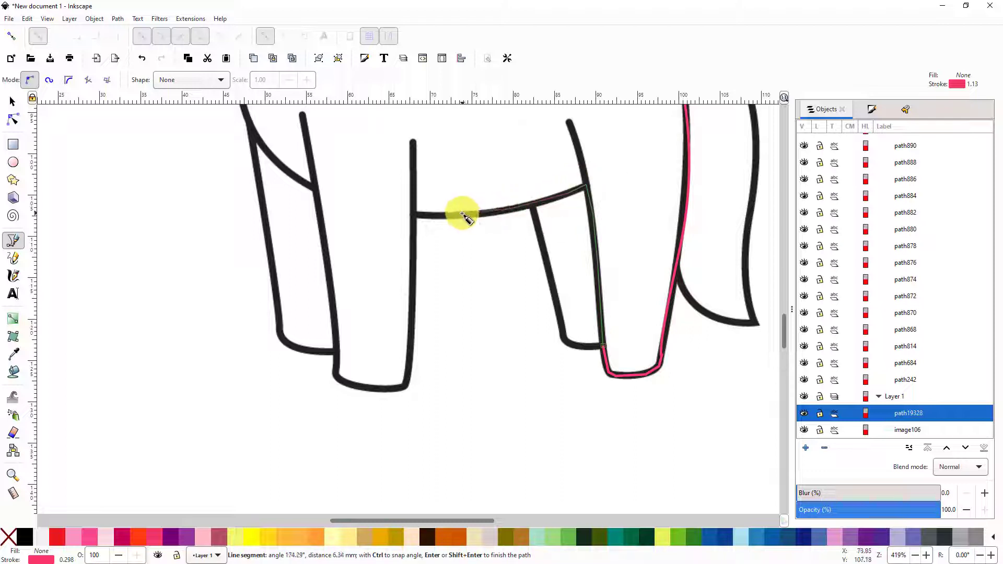
double_click(416, 215)
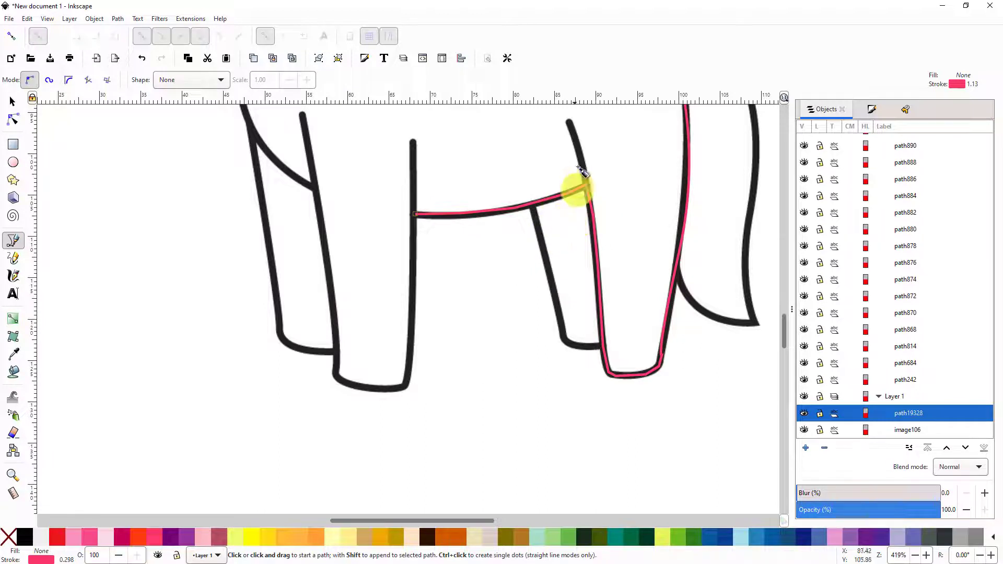
Draw separate pink paths over the near hind leg's upper front line and over the far hind leg down to its hoof
click(568, 122)
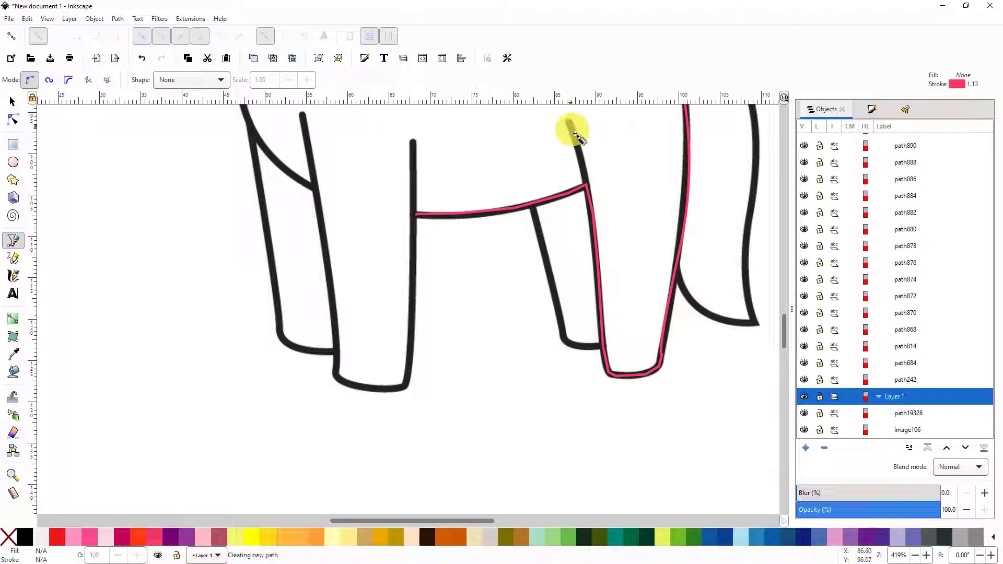
double_click(586, 184)
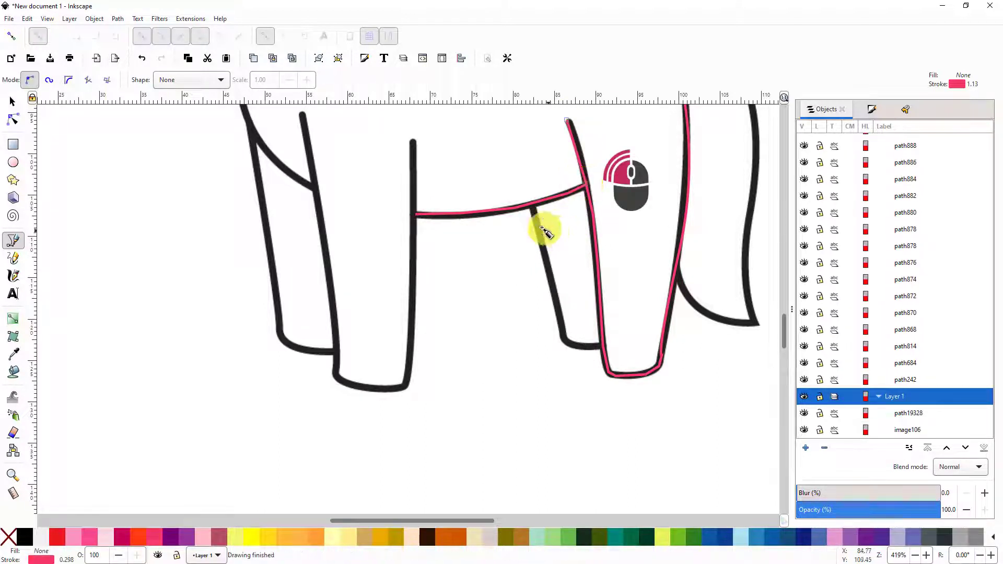
click(533, 211)
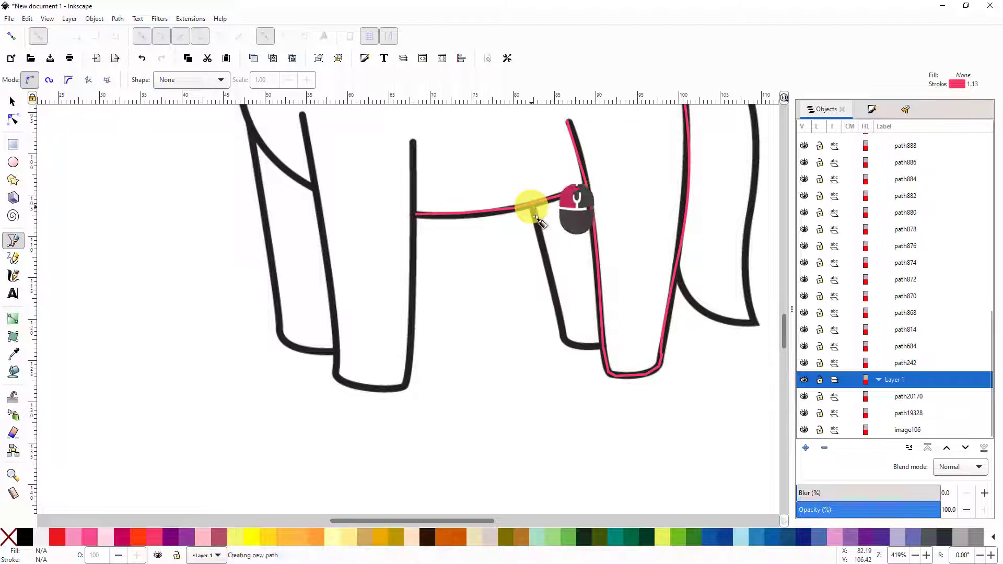
click(566, 342)
double_click(602, 345)
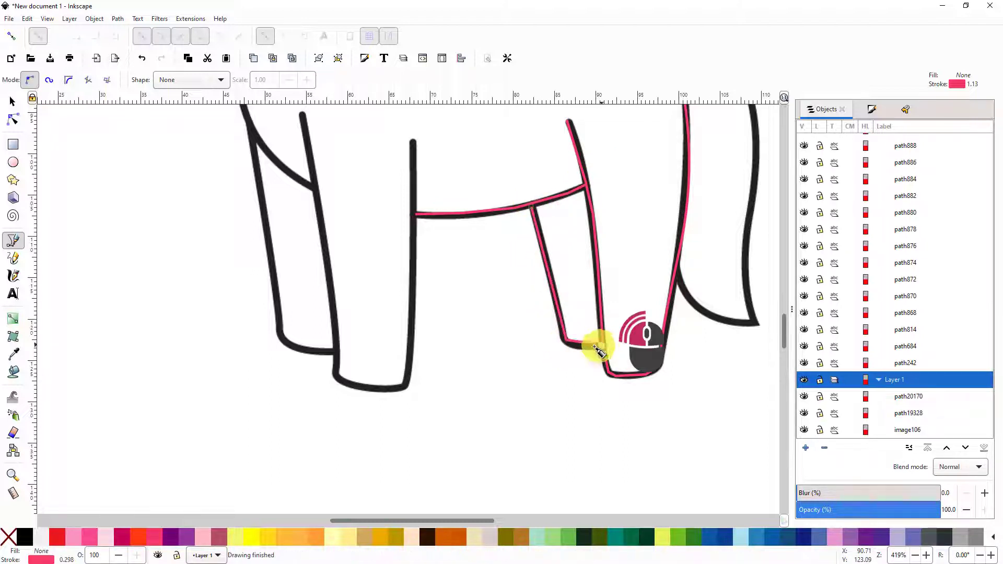
Trace the near foreleg with a new path down its rear edge and around the hoof, ending at the far foreleg's hoof line
click(414, 143)
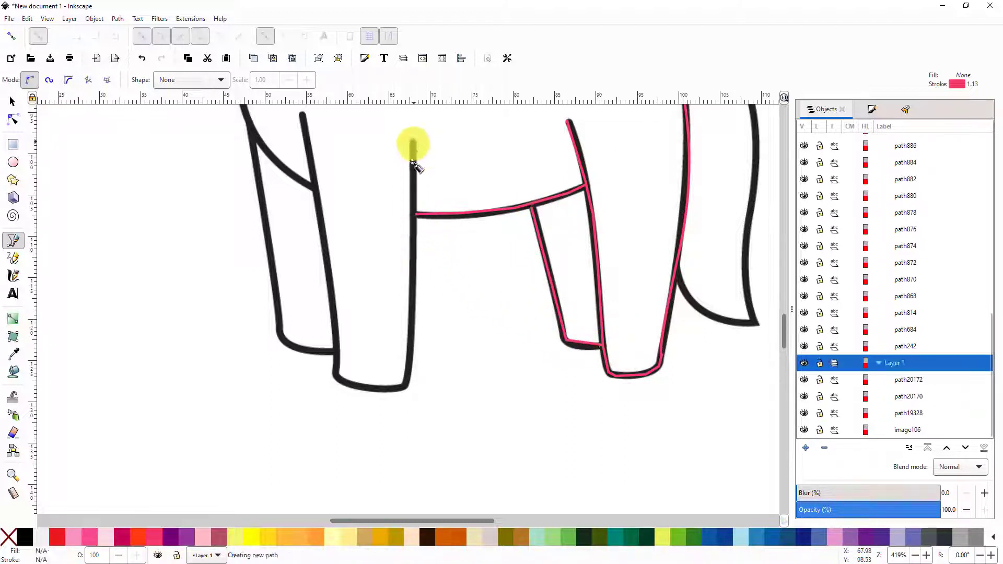
click(415, 255)
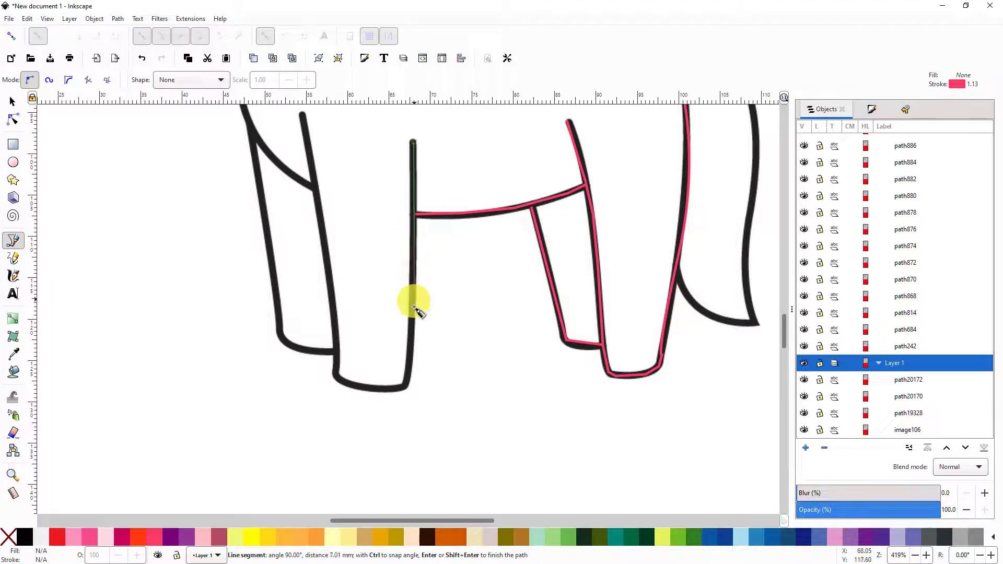
click(411, 316)
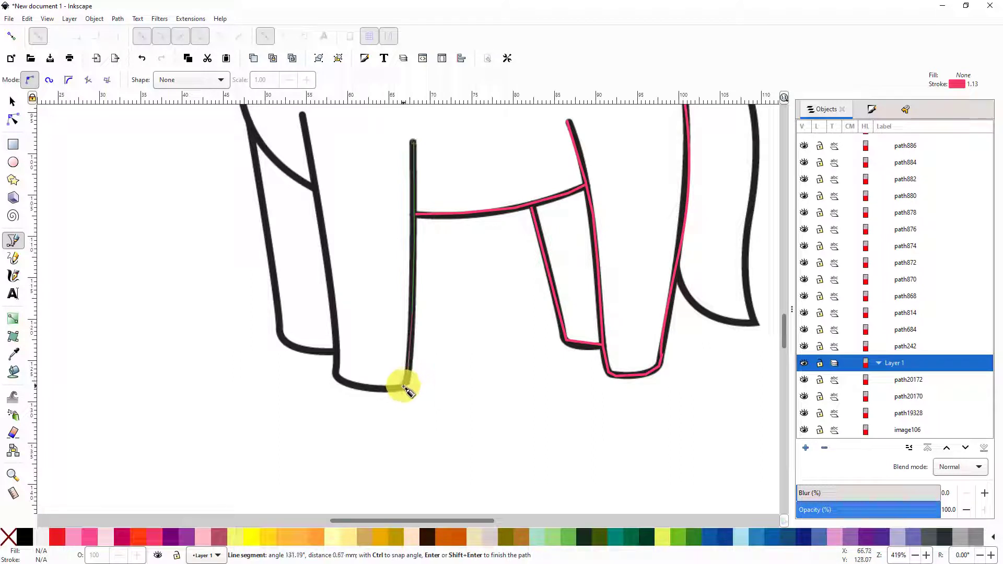
click(367, 387)
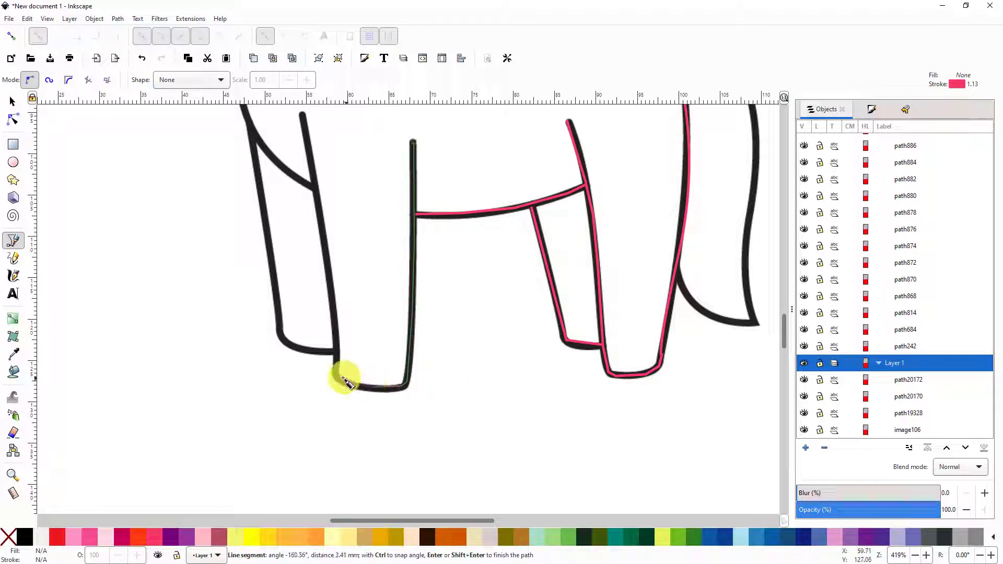
click(335, 378)
right_click(338, 355)
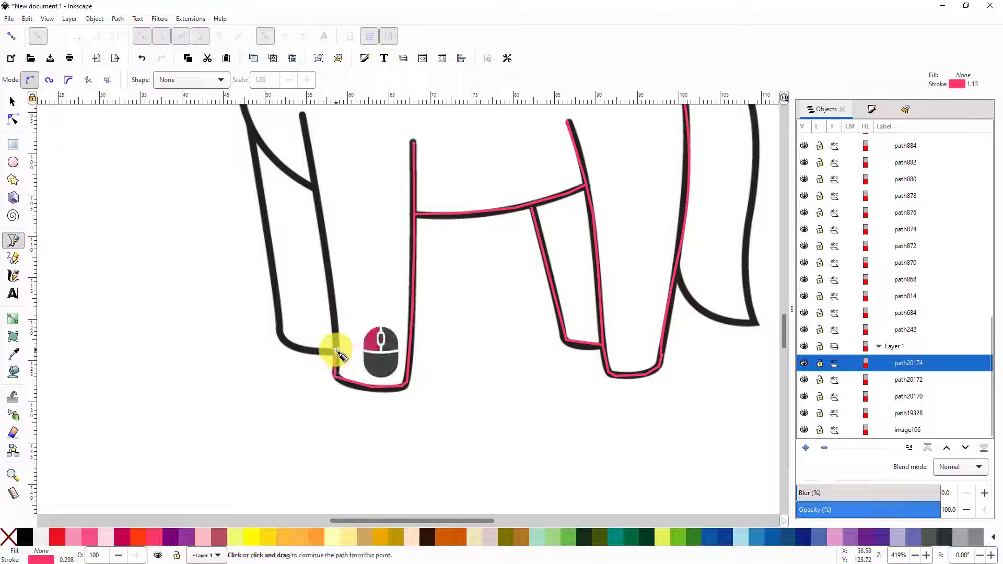
Continue the foreleg path around the far foreleg's hoof and up its front edge to the chest line
click(336, 351)
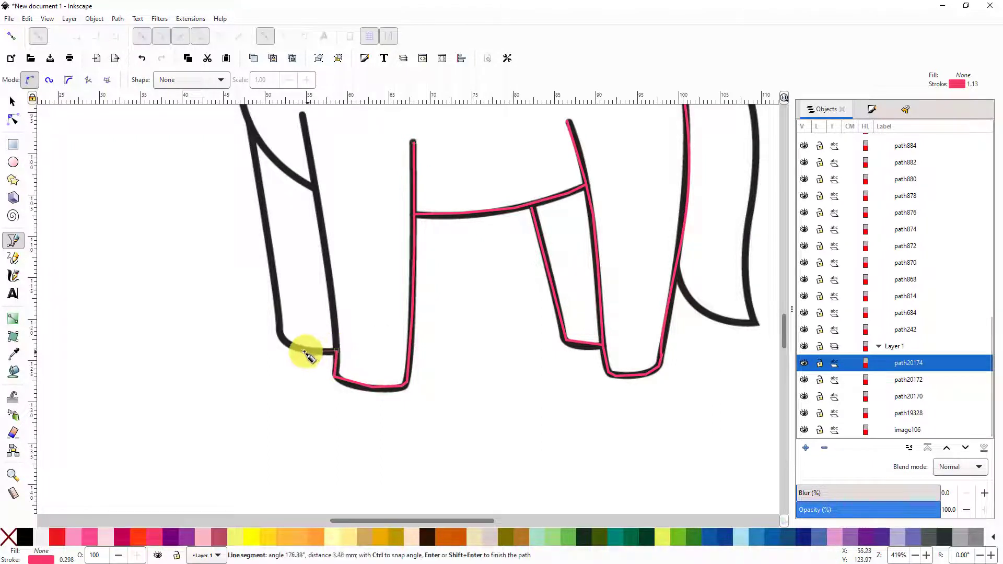
click(277, 334)
click(270, 256)
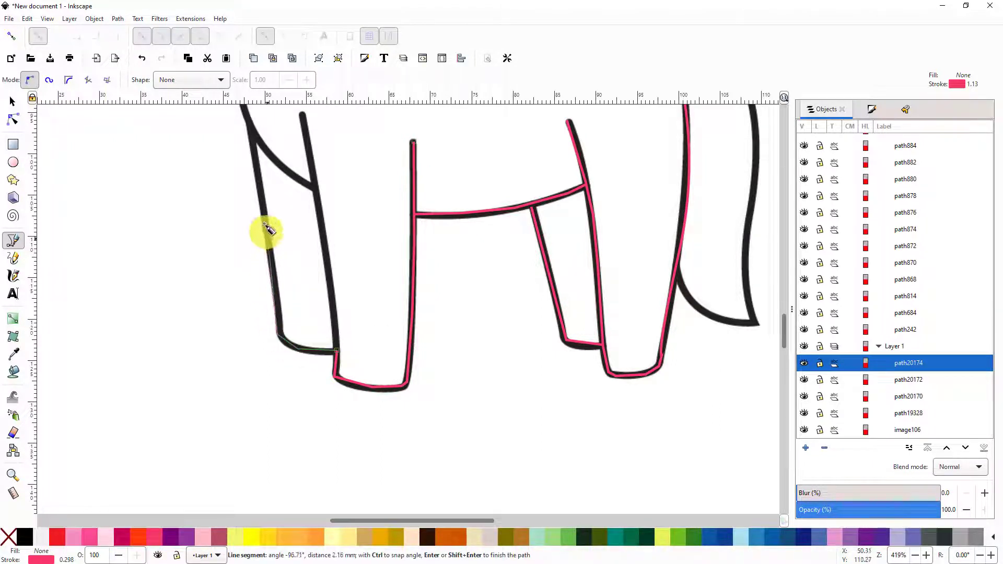
click(250, 130)
right_click(251, 130)
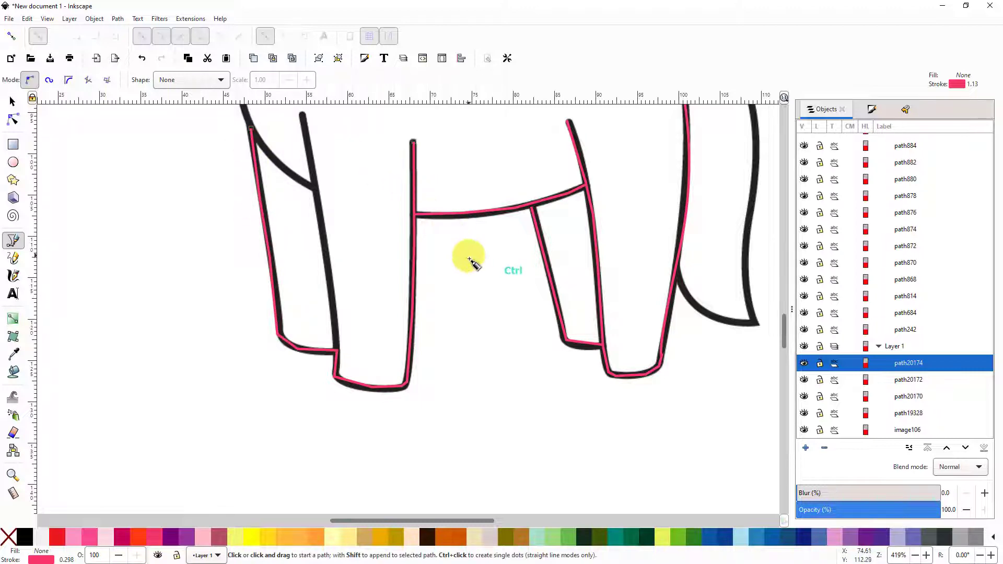
Examine how the black horse is split into separate paths by inspecting the nodes of its neck, chest and near foreleg lines
ctrl+scroll(472, 320, down, 2)
ctrl+scroll(471, 320, down, 1)
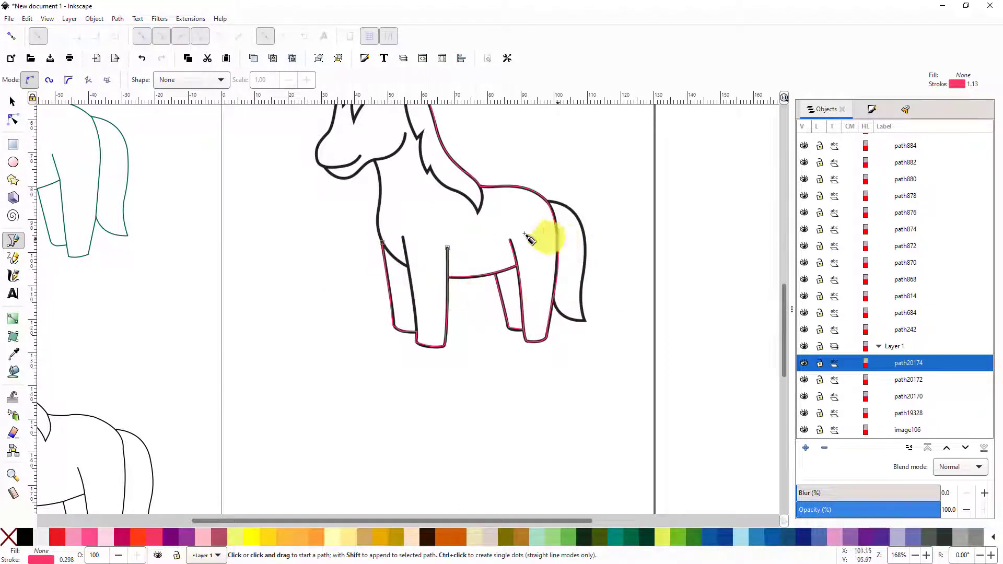
drag(419, 258, 430, 389)
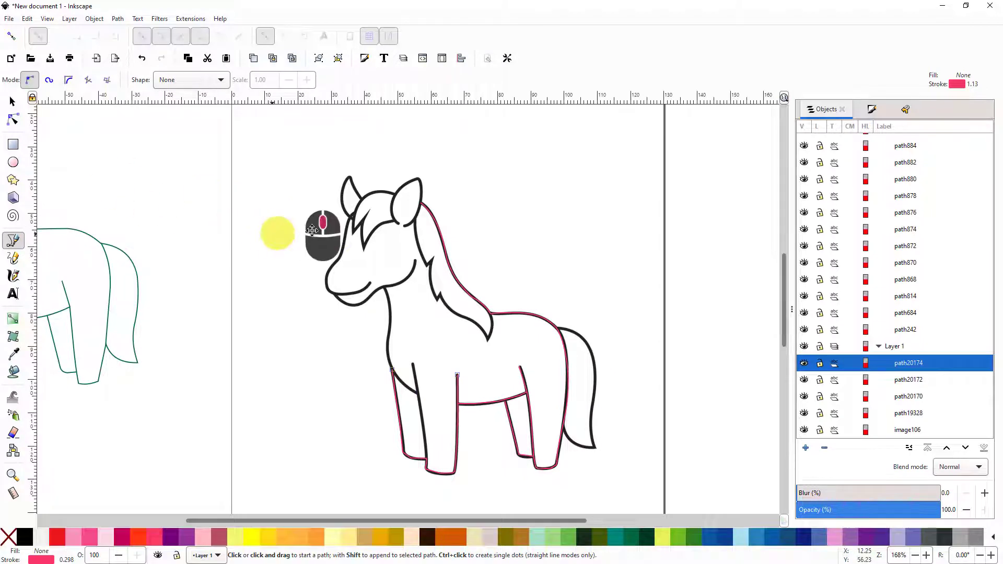
mouse_move(313, 230)
mouse_down()
mouse_move(618, 221)
mouse_move(688, 239)
mouse_up()
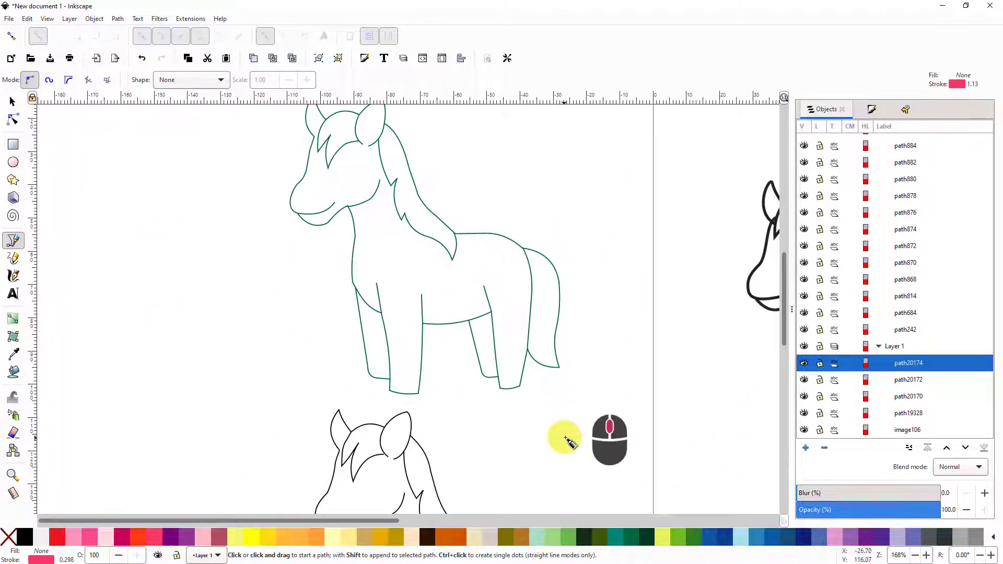
mouse_move(559, 434)
mouse_down()
mouse_move(616, 271)
mouse_move(604, 202)
mouse_move(587, 183)
mouse_up()
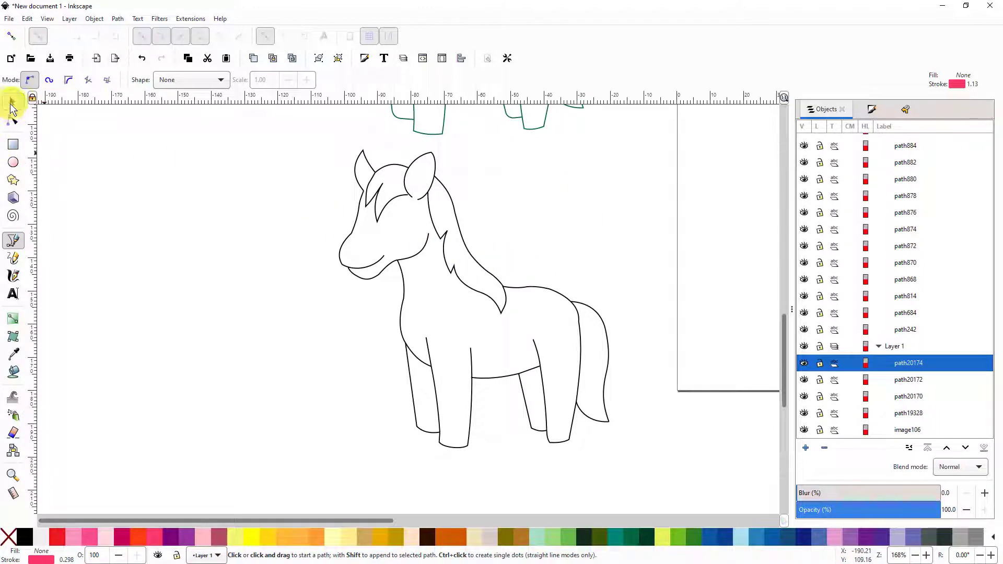
click(12, 105)
click(14, 120)
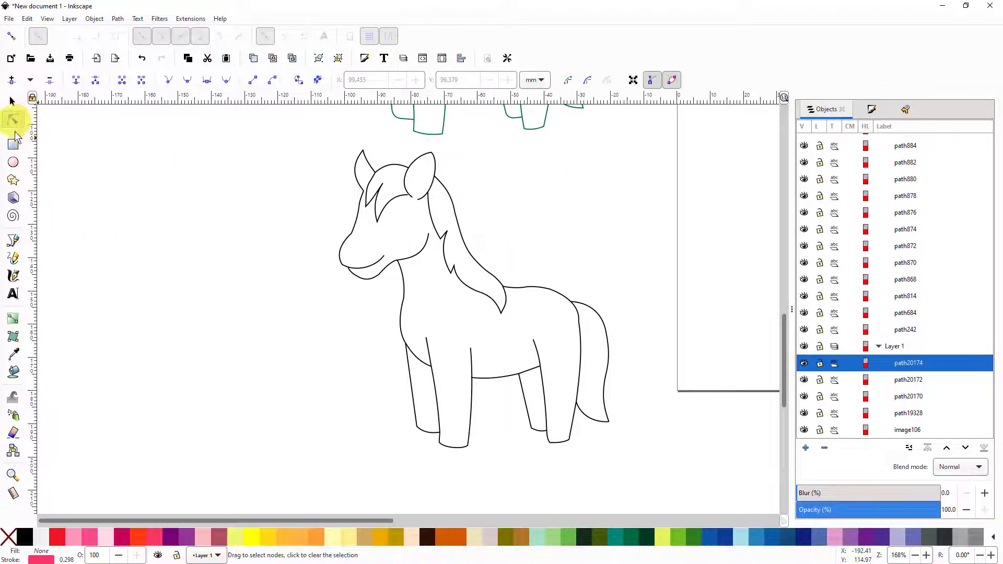
click(400, 303)
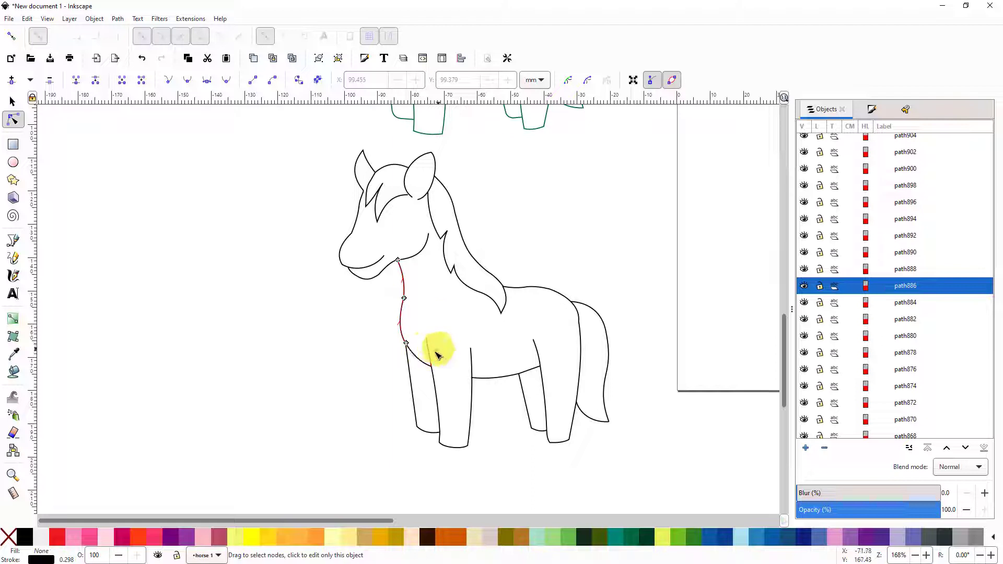
ctrl+scroll(417, 325, up, 2)
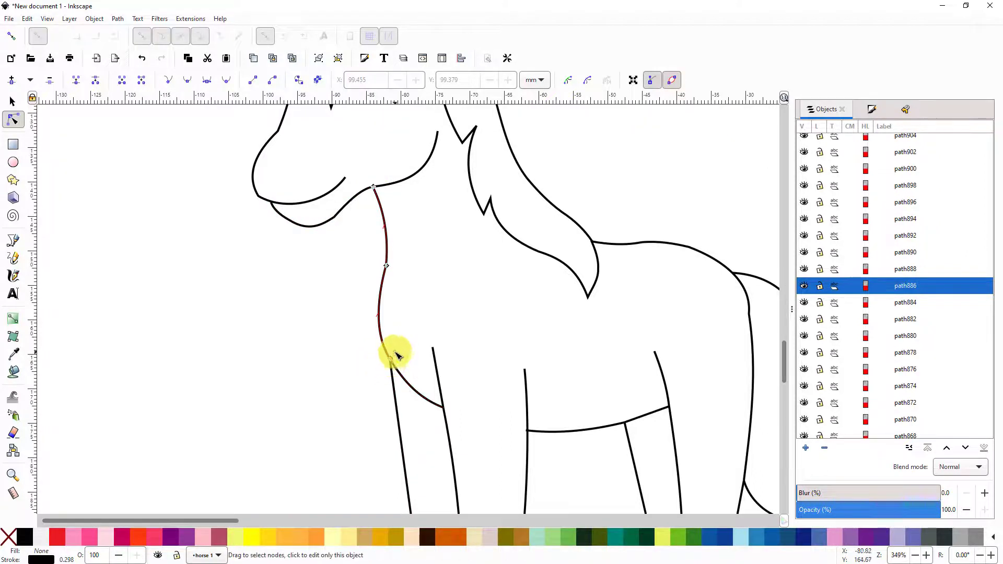
click(407, 384)
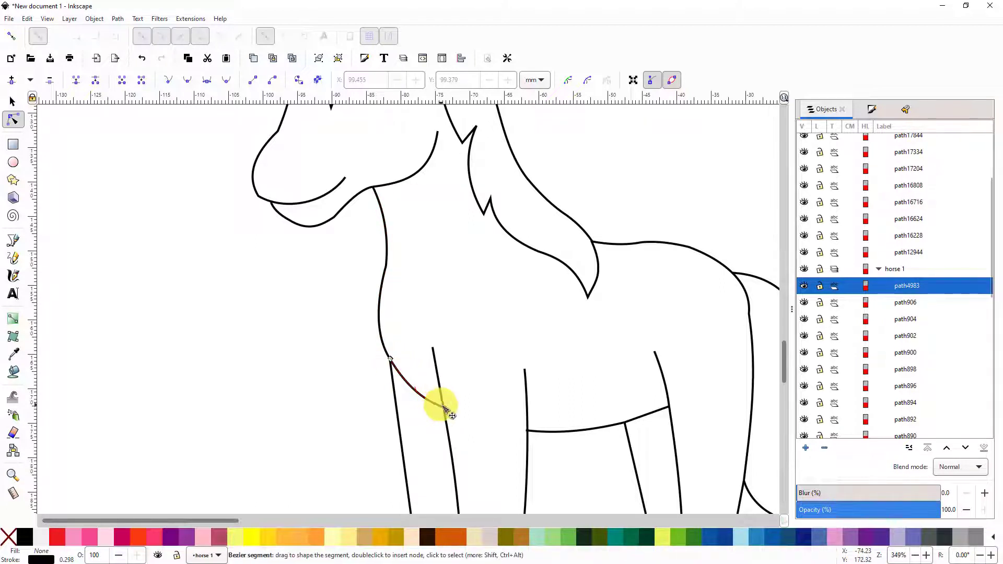
scroll(475, 355, down, 6)
click(404, 300)
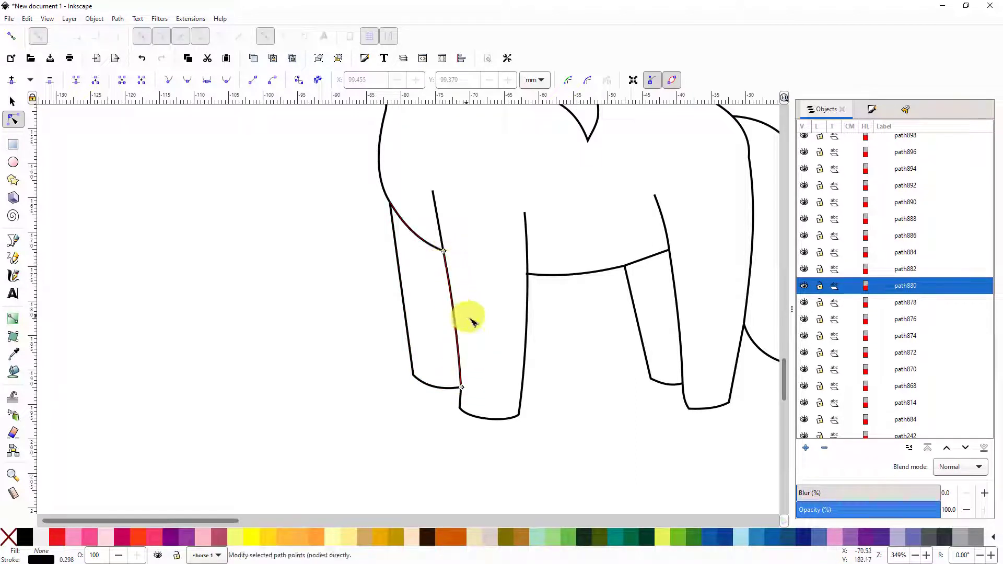
drag(483, 316, 282, 291)
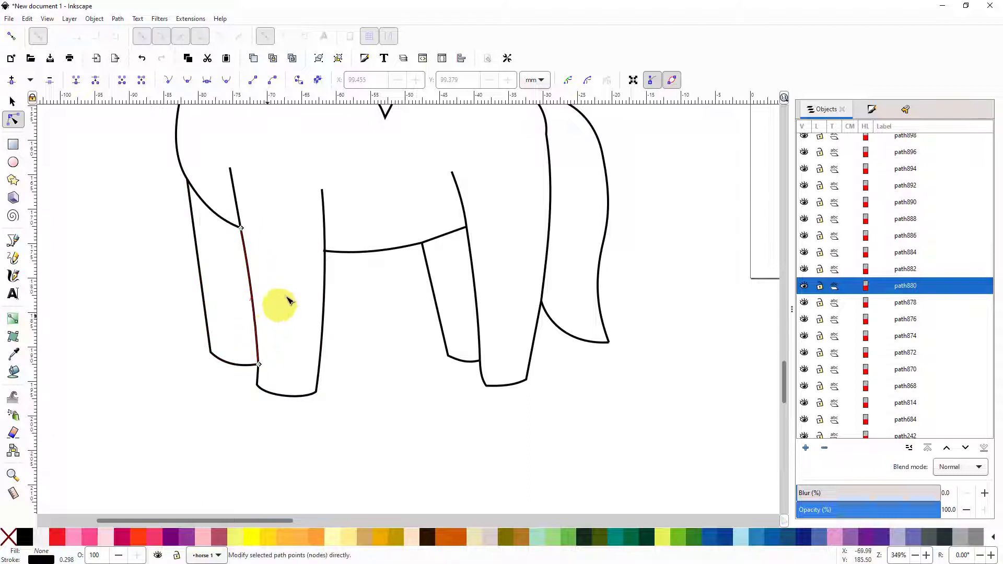
drag(288, 255, 349, 362)
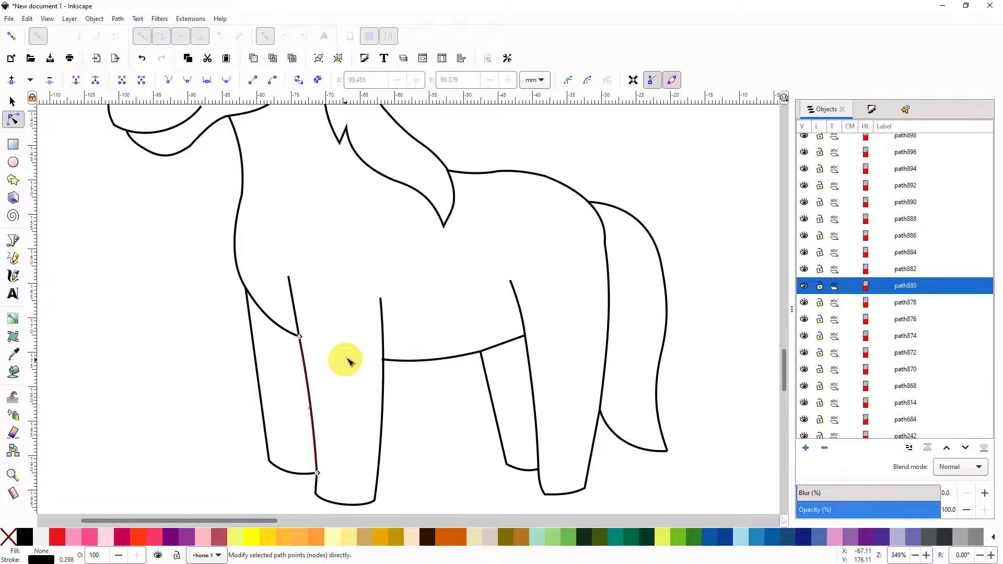
Compare with the green horse by inspecting the nodes of its continuous outer outline and its separate mouth line
scroll(351, 293, down, 5)
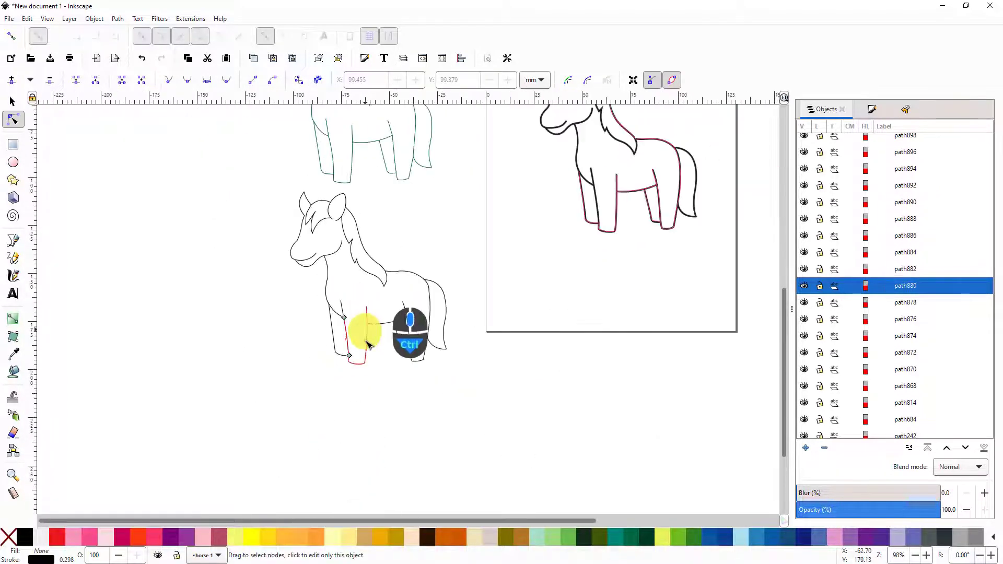
drag(396, 275, 365, 351)
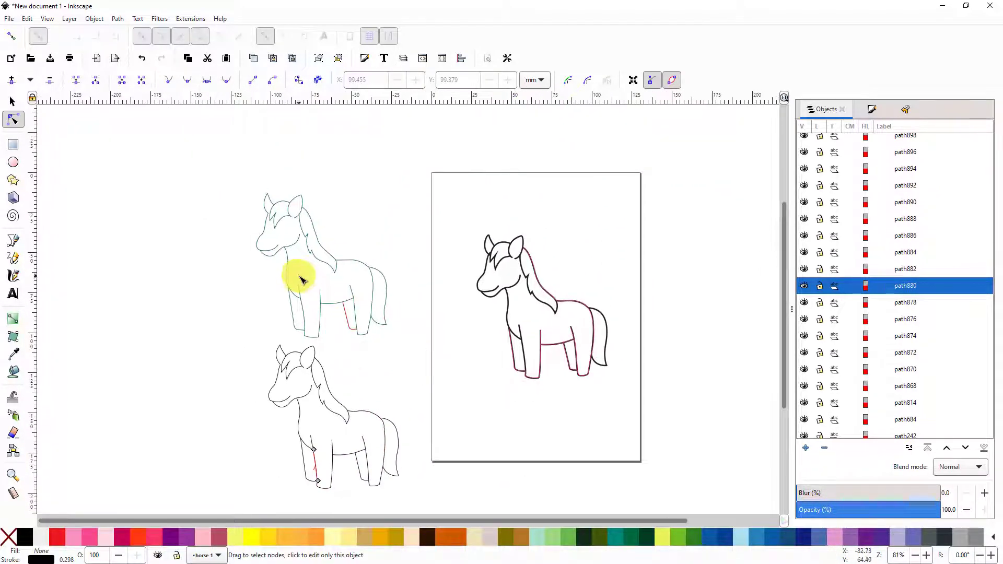
scroll(297, 276, up, 3)
scroll(301, 285, down, 1)
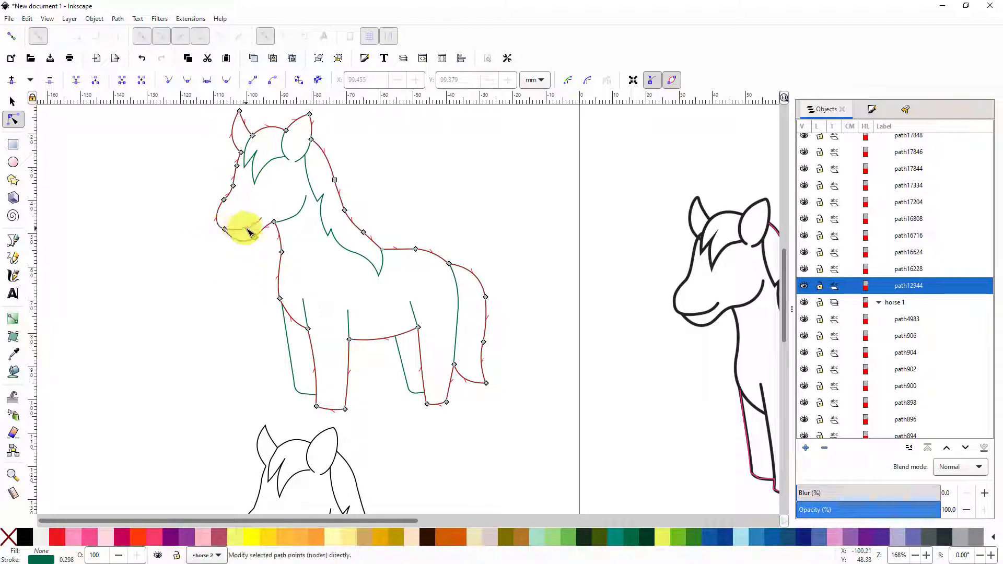
click(248, 228)
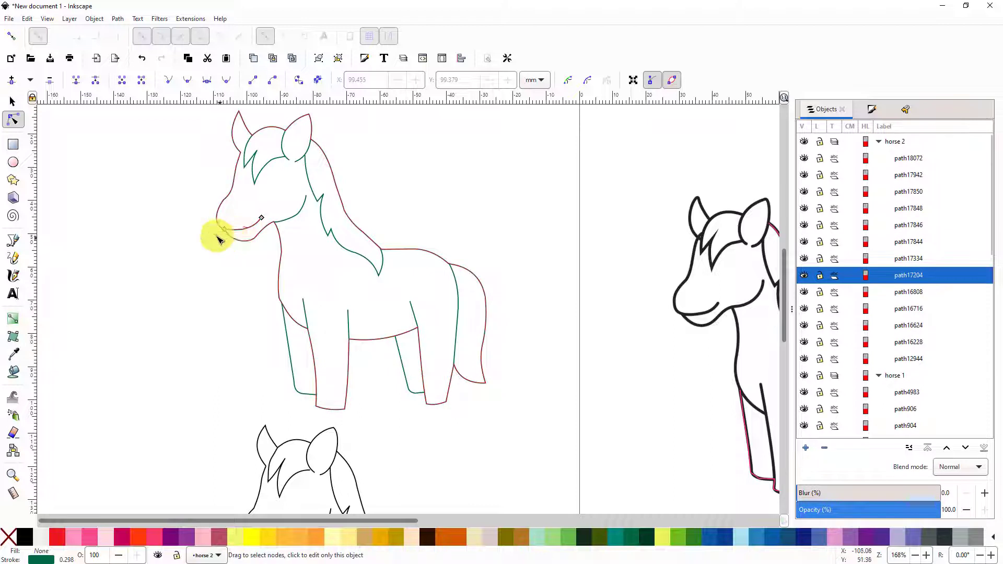
Inspect the nodes of the green horse's forelock, mane and hind leg lines
click(266, 171)
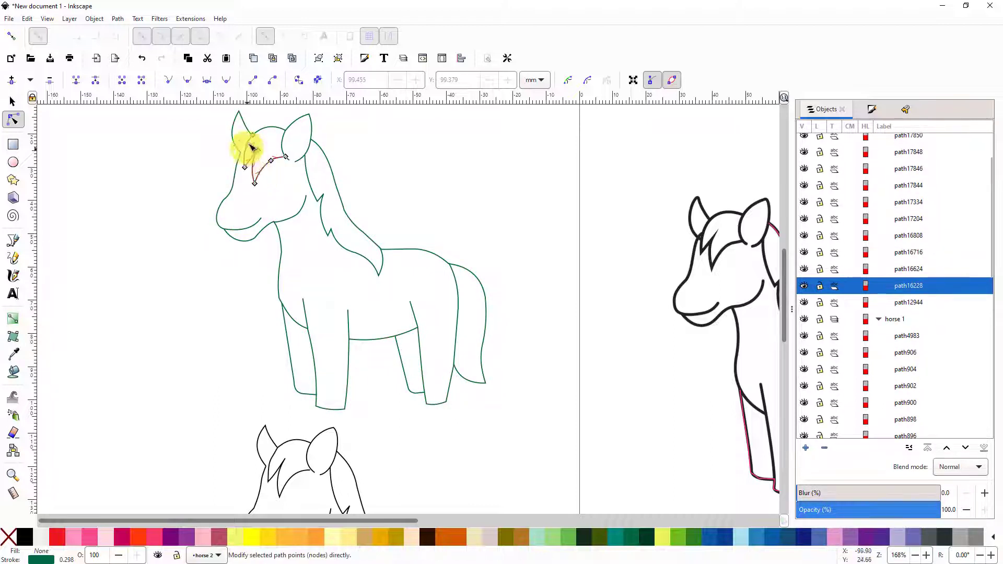
click(323, 211)
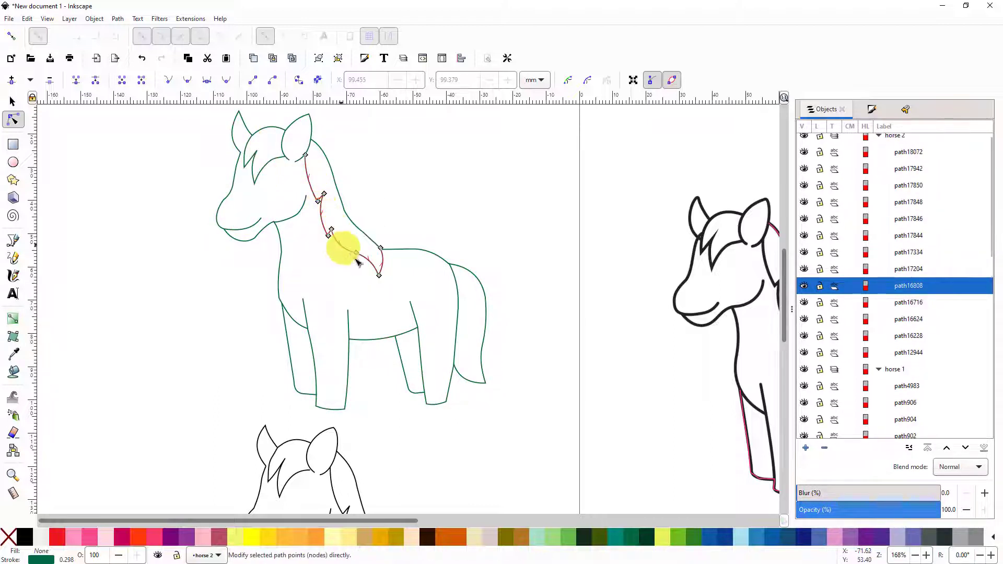
click(417, 319)
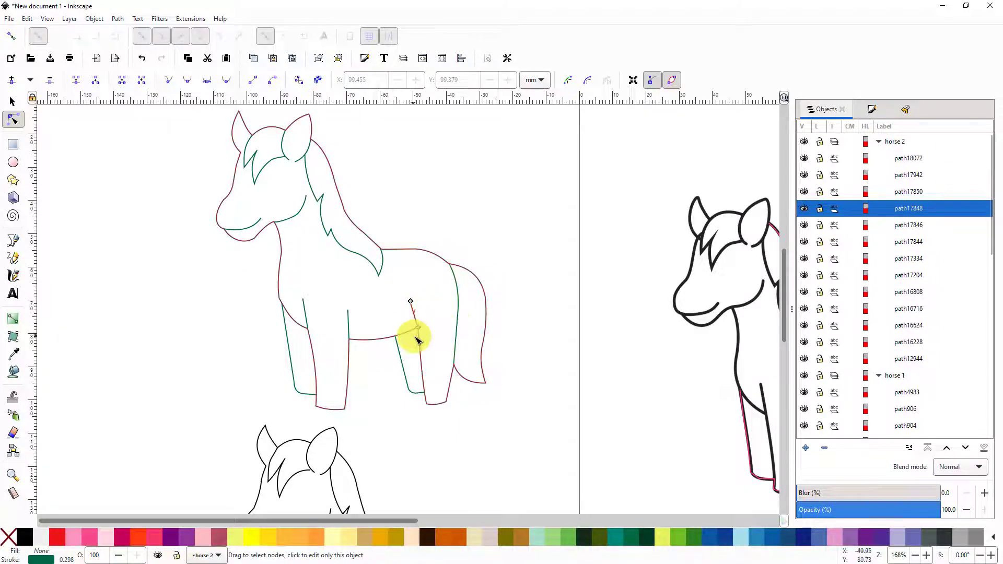
Move all paths of the black horse farther down and left, and thin their stroke width to 0.134 mm
scroll(396, 397, down, 3)
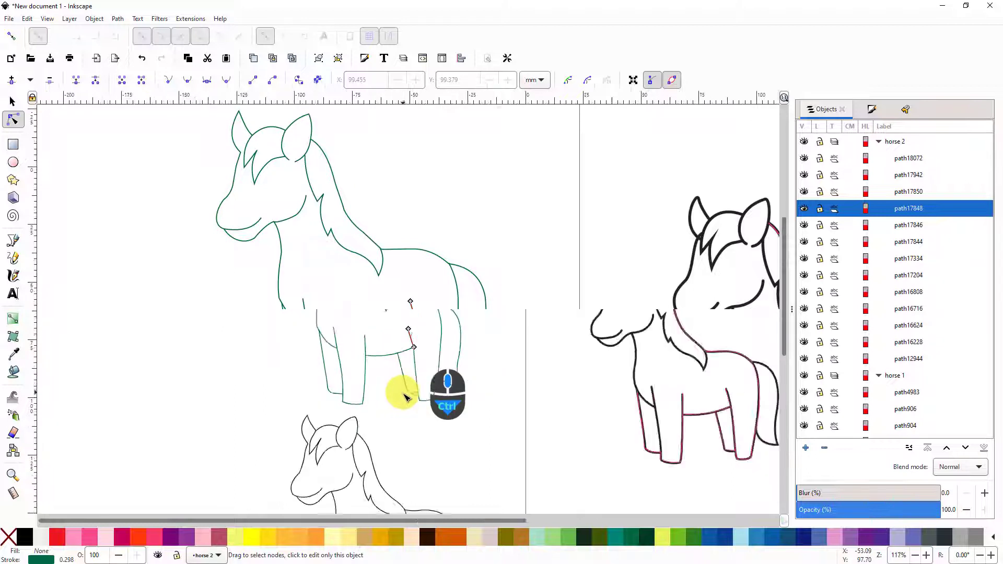
scroll(486, 425, down, 5)
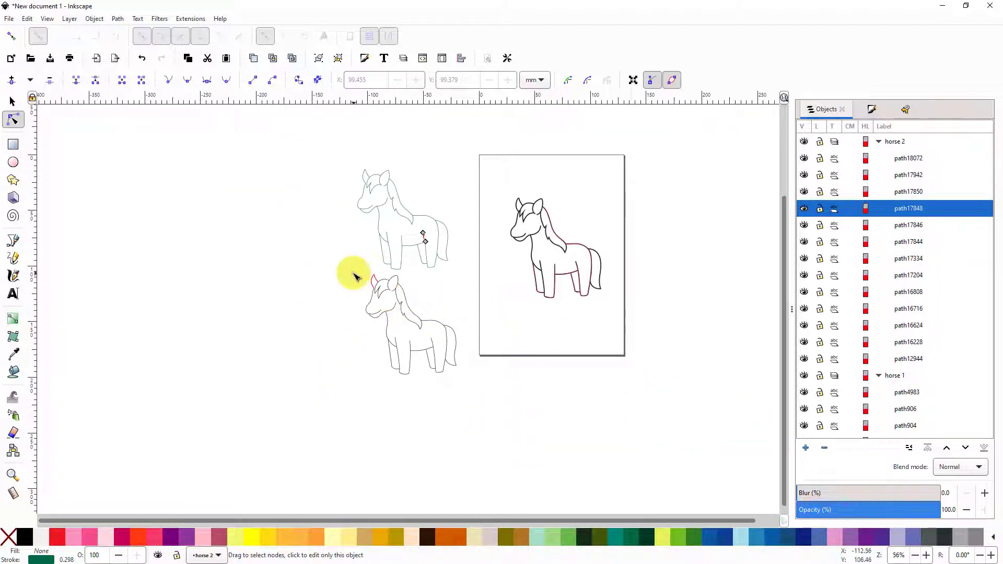
scroll(412, 291, up, 3)
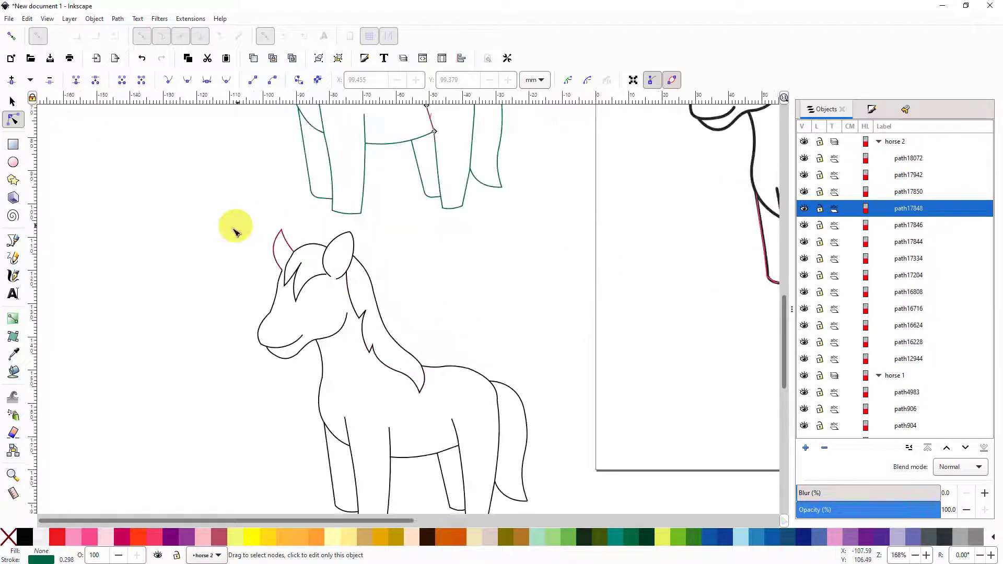
drag(229, 229, 489, 436)
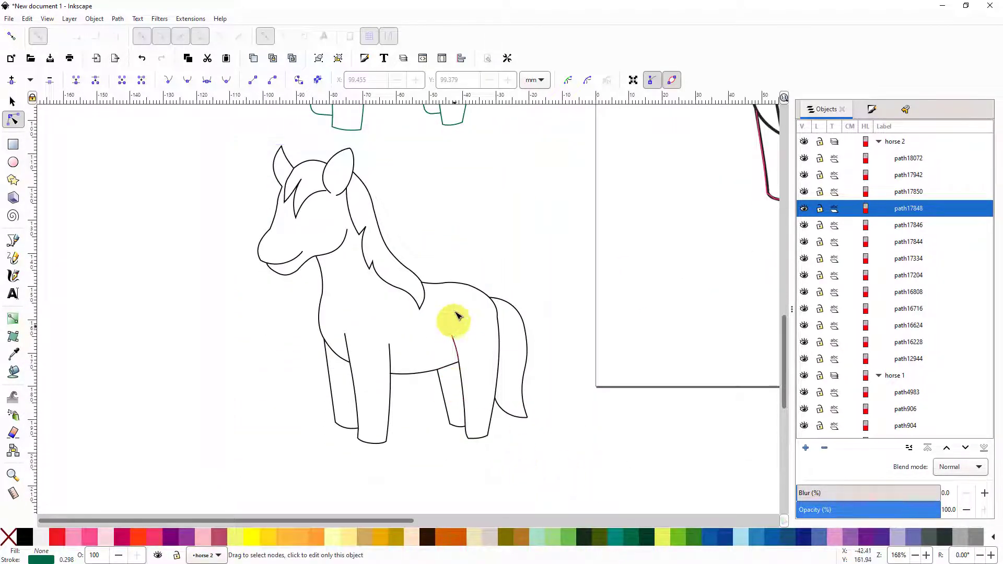
click(440, 286)
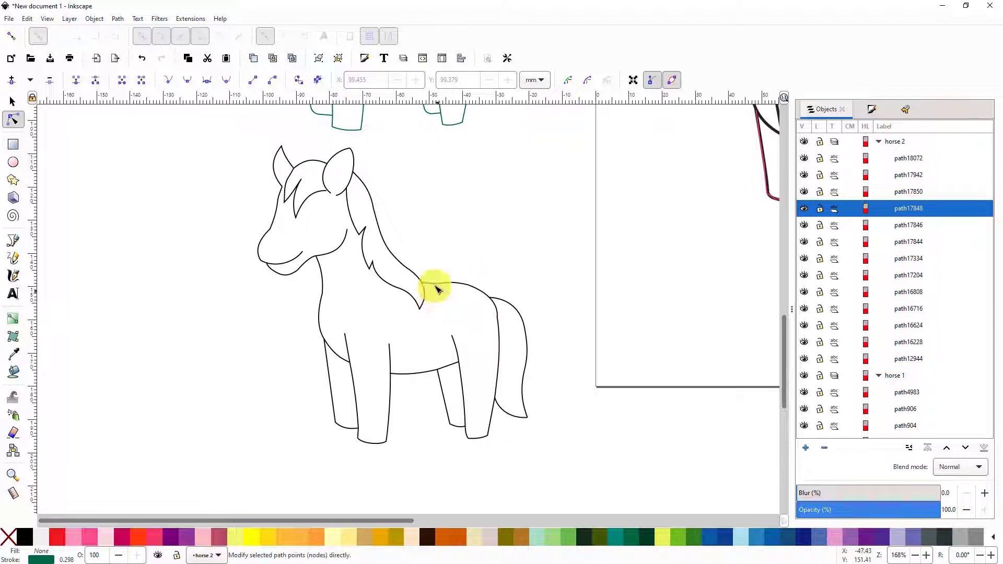
click(11, 101)
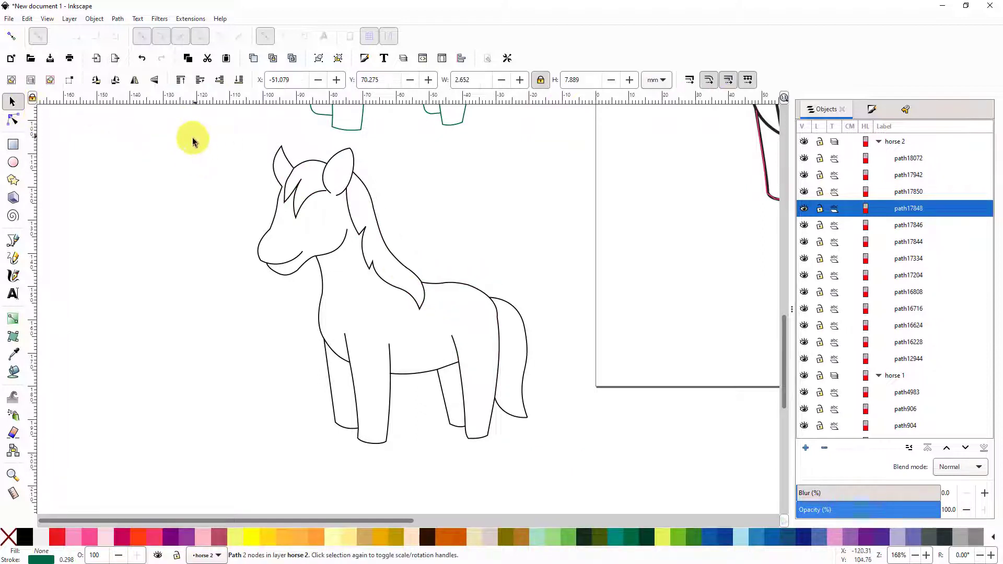
drag(189, 140, 579, 469)
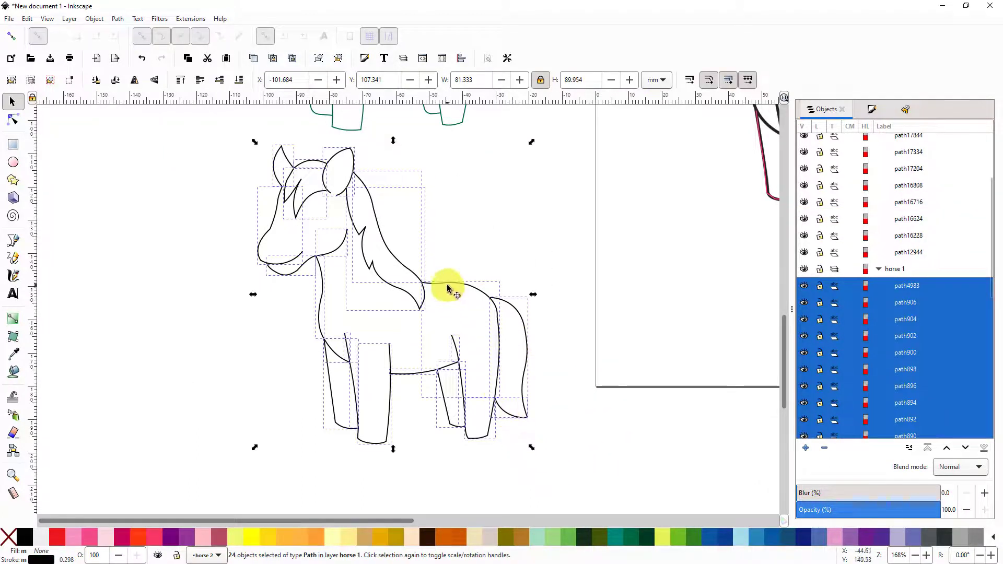
drag(447, 288, 388, 418)
drag(529, 356, 578, 212)
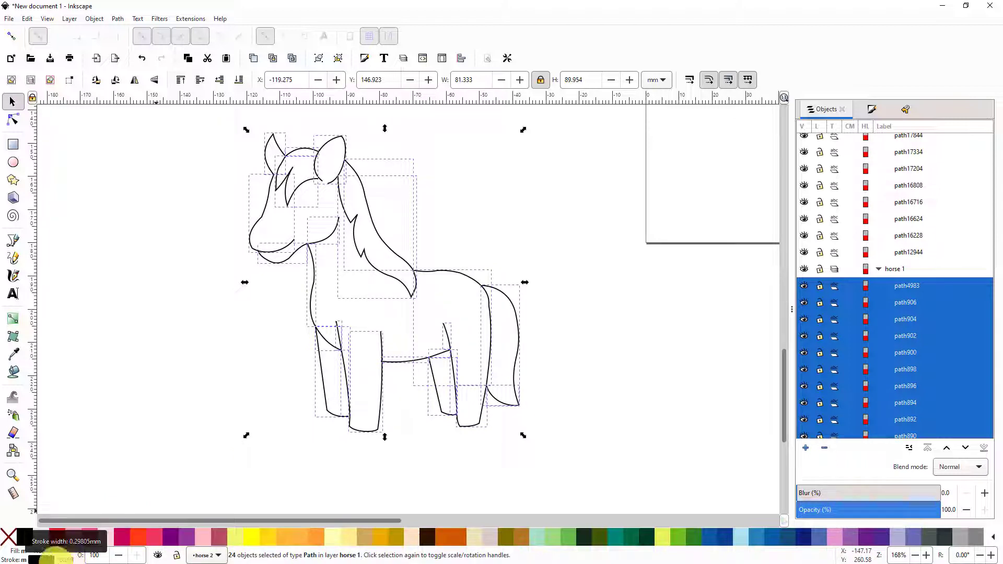
mouse_move(68, 561)
mouse_down()
mouse_move(444, 479)
mouse_move(572, 343)
mouse_up()
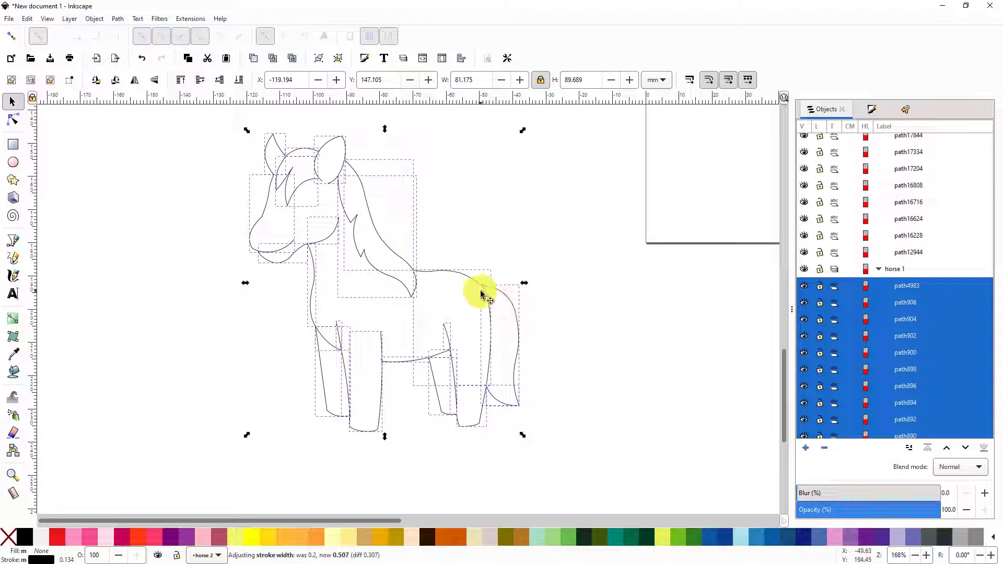
Examine how the tail line's end node meets the rump line on the black horse
scroll(501, 307, up, 8)
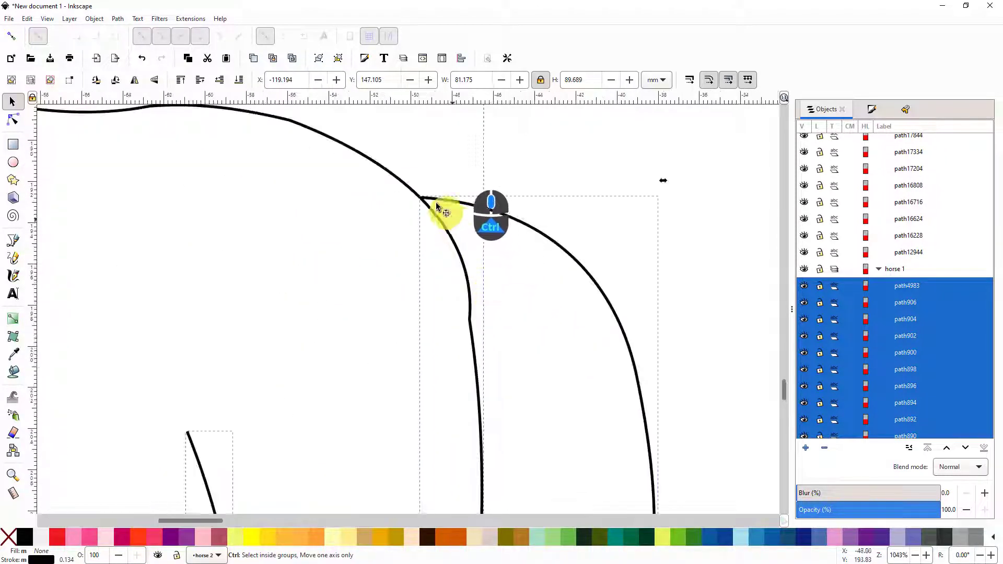
scroll(418, 187, up, 1)
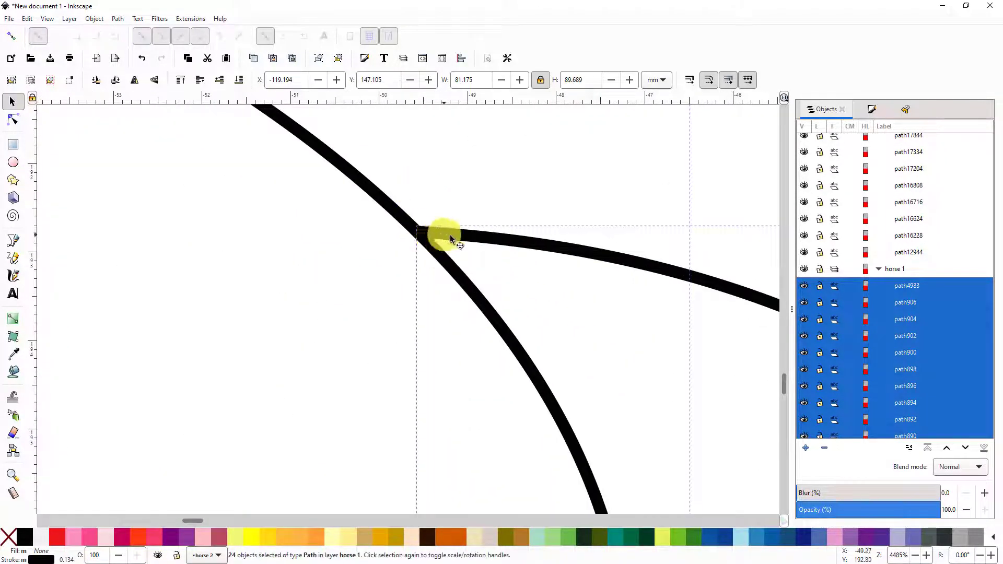
click(14, 119)
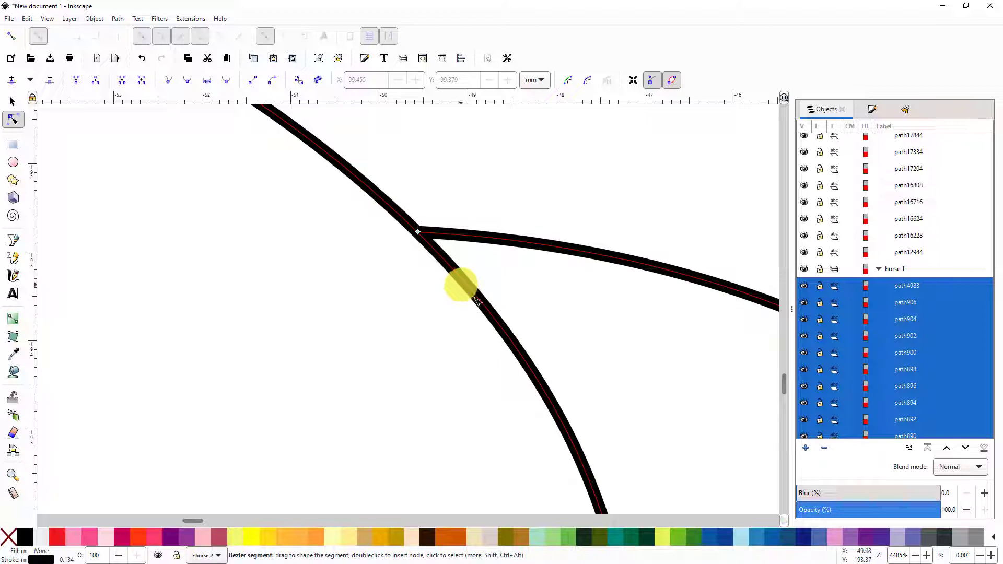
shift+click(503, 325)
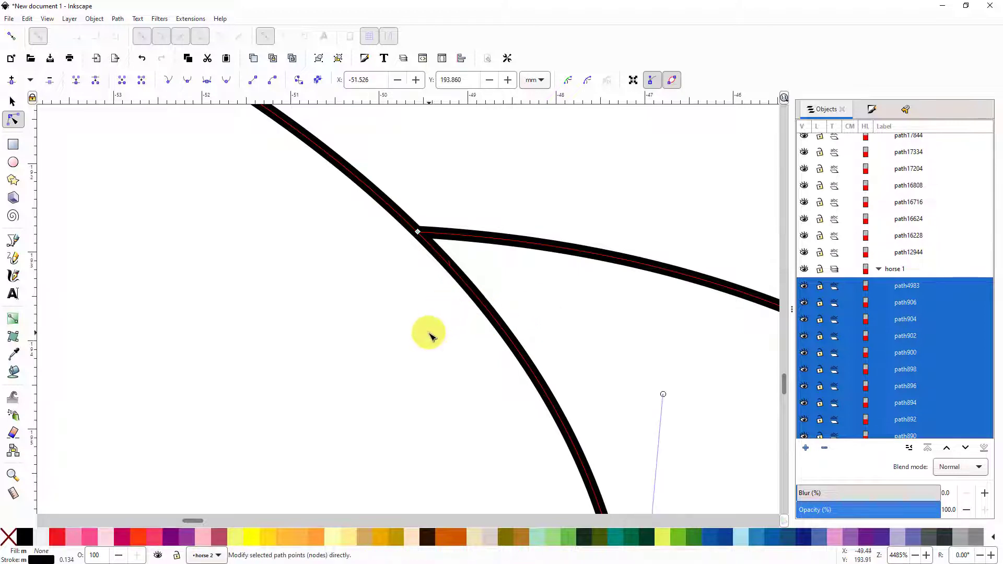
scroll(428, 354, down, 4)
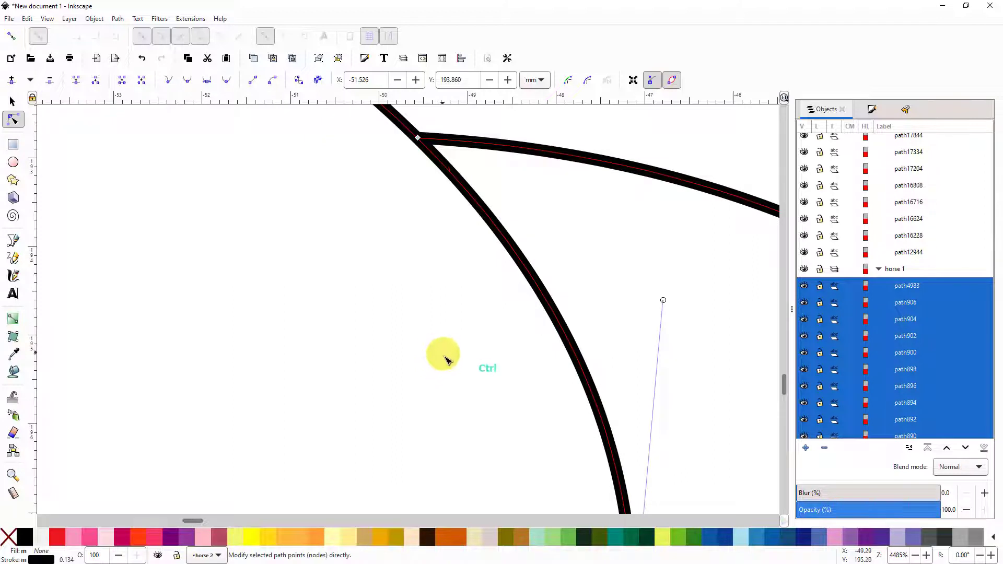
ctrl+scroll(446, 359, down, 3)
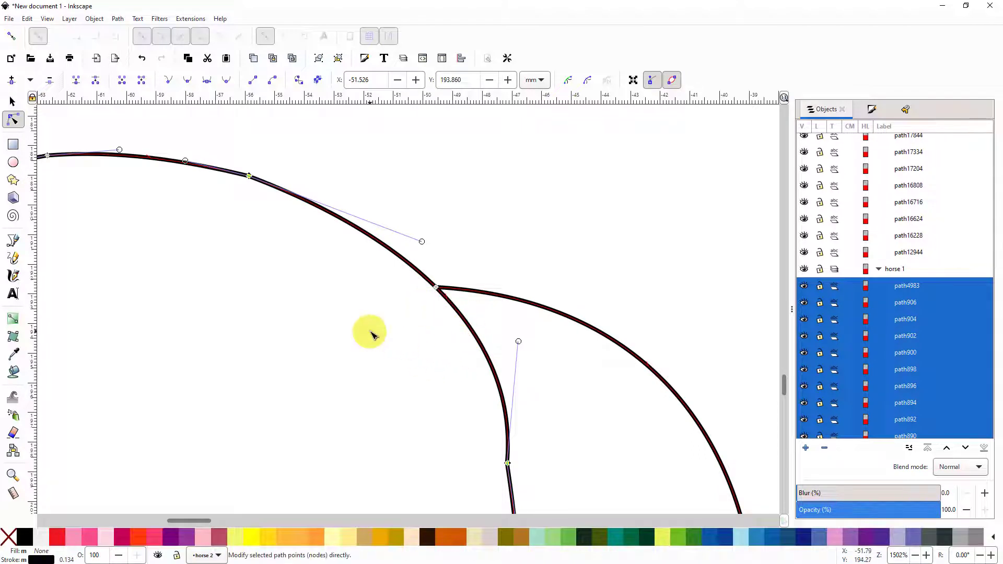
Enable snapping and move the mane's end node onto the start node of the back line
drag(401, 327, 846, 311)
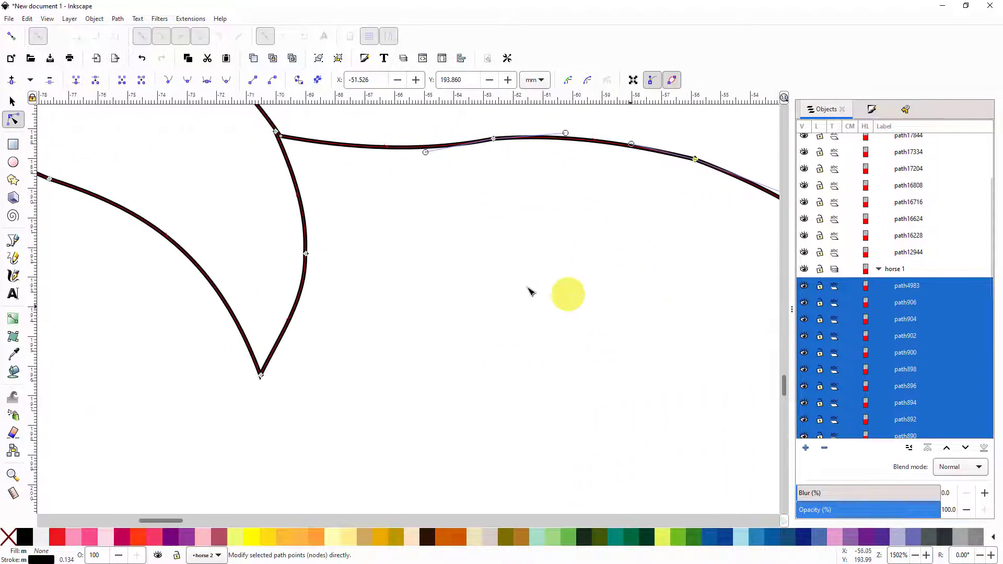
drag(371, 226, 533, 343)
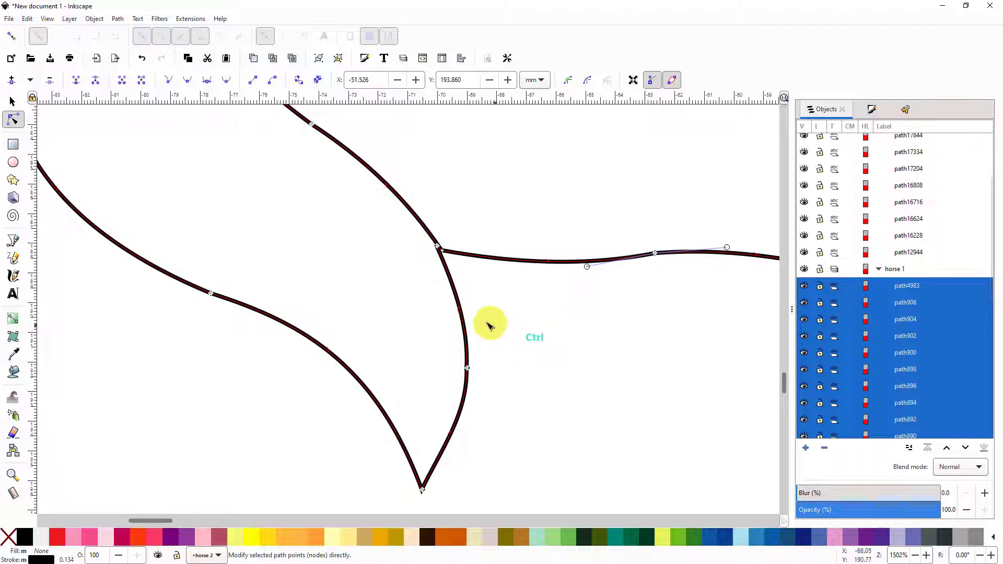
ctrl+scroll(438, 280, up, 3)
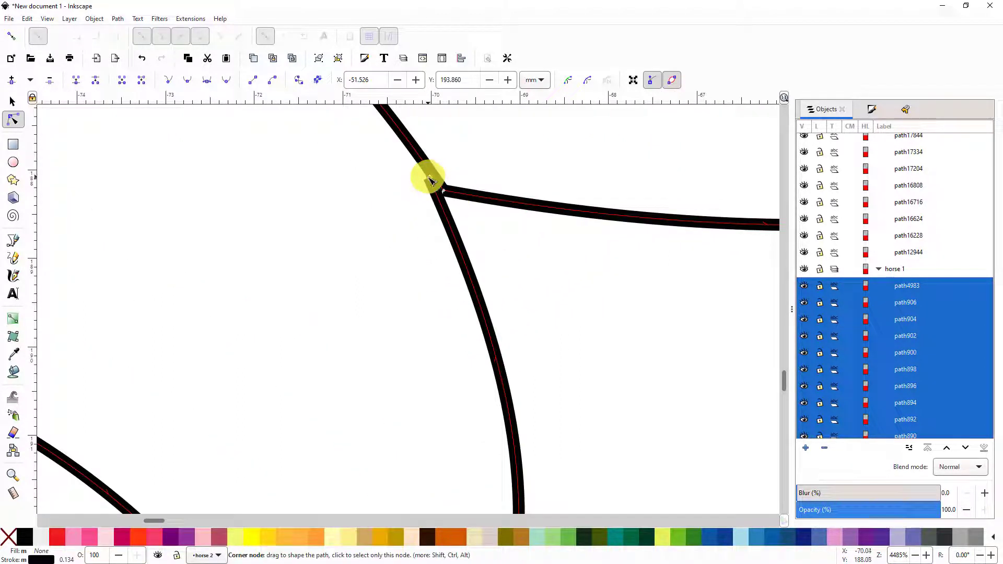
drag(430, 180, 445, 194)
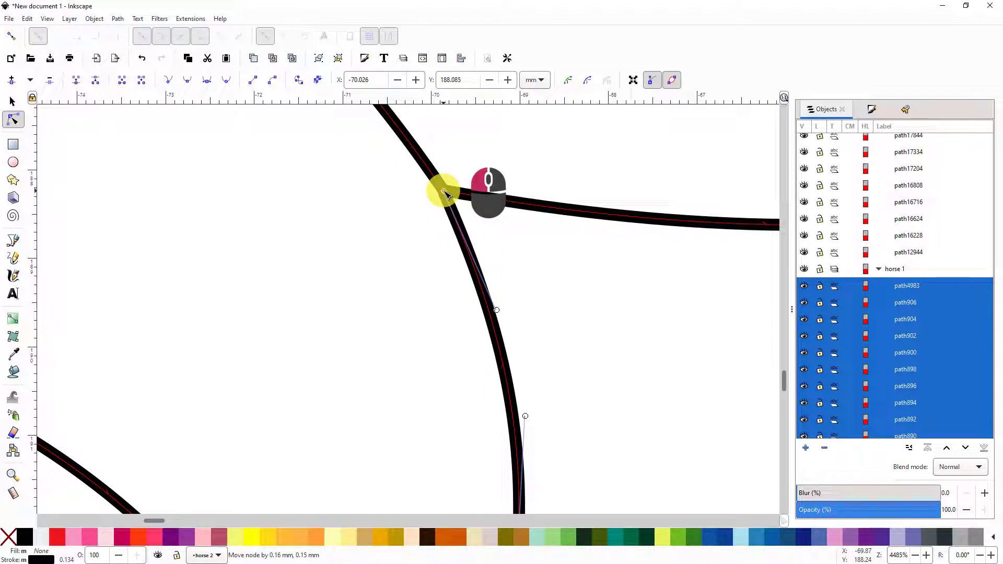
drag(445, 194, 444, 191)
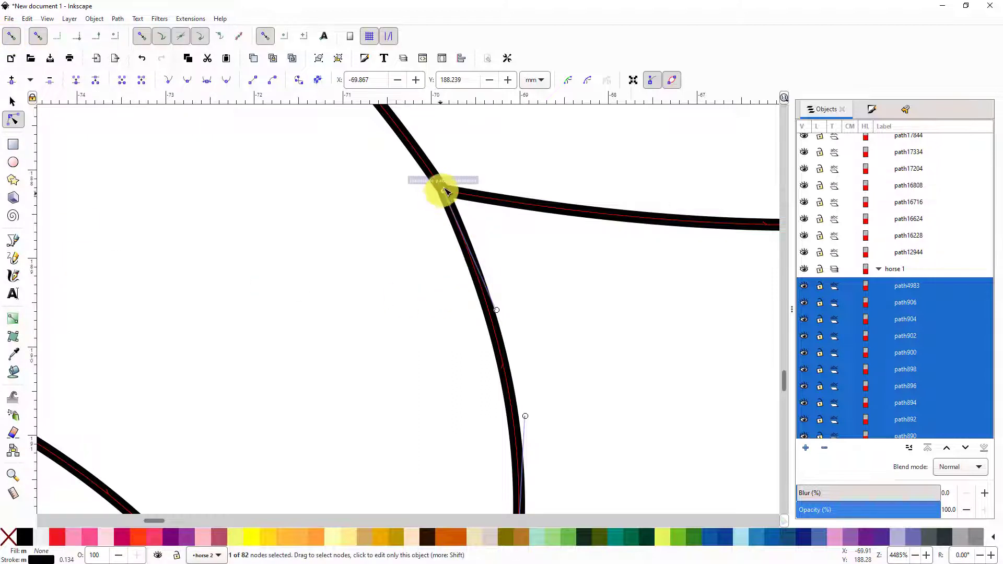
mouse_move(446, 194)
mouse_down()
mouse_move(438, 214)
mouse_move(447, 196)
mouse_up()
scroll(481, 226, down, 5)
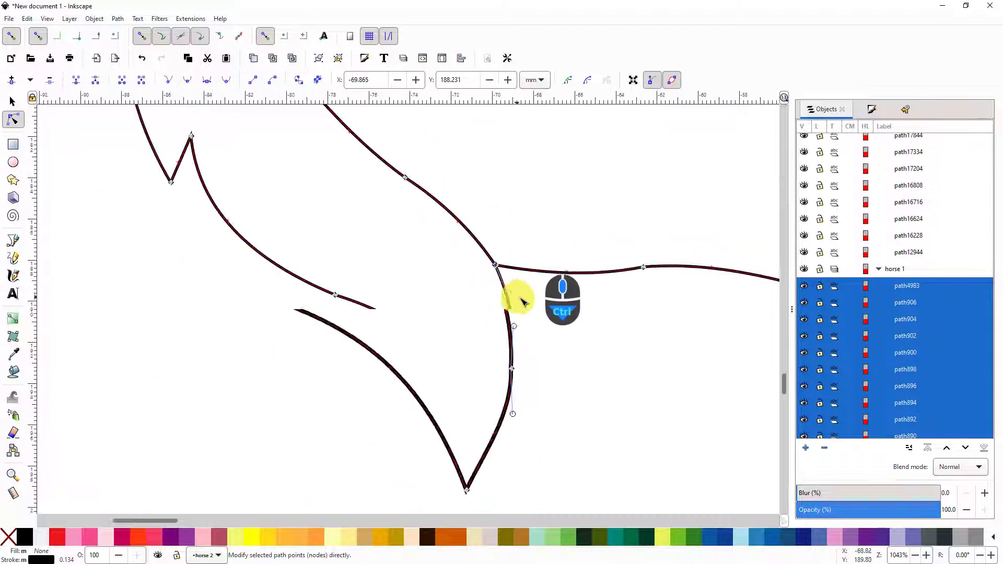
Move the upper end node of the chin line onto the mouth line so the two lines meet
drag(308, 201, 541, 417)
drag(438, 224, 519, 413)
drag(295, 497, 574, 318)
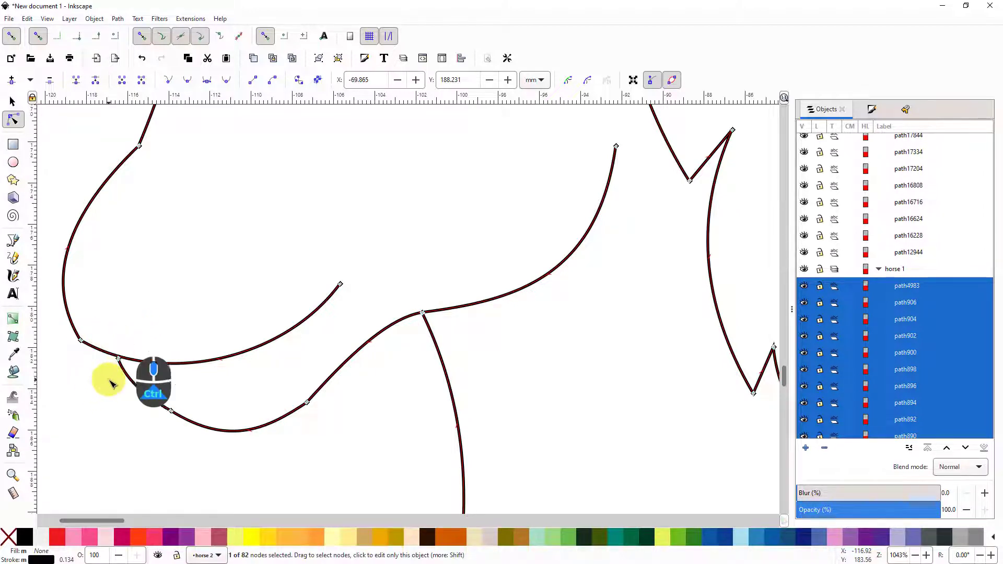
ctrl+scroll(107, 378, up, 5)
drag(166, 249, 173, 237)
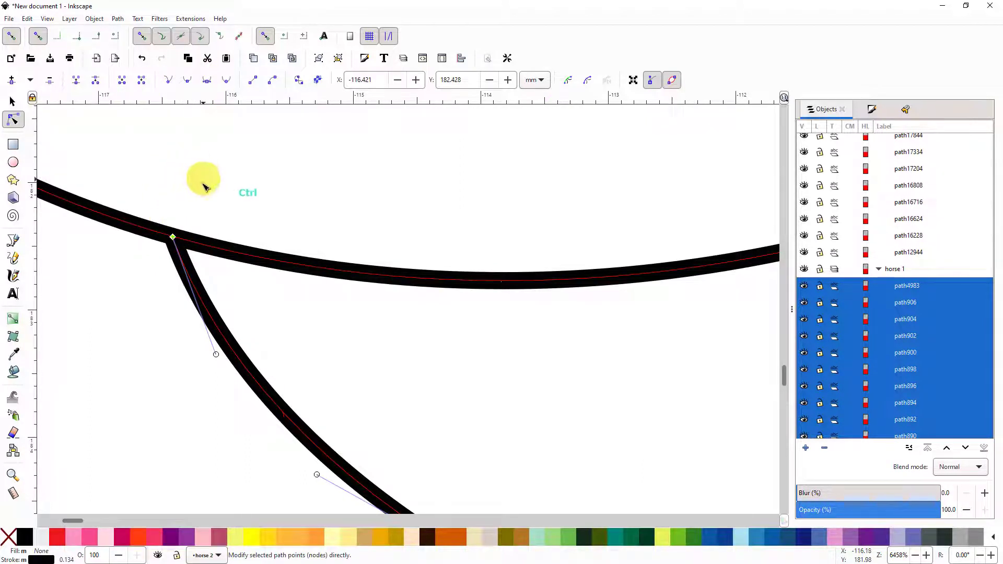
scroll(272, 261, down, 4)
scroll(366, 283, down, 3)
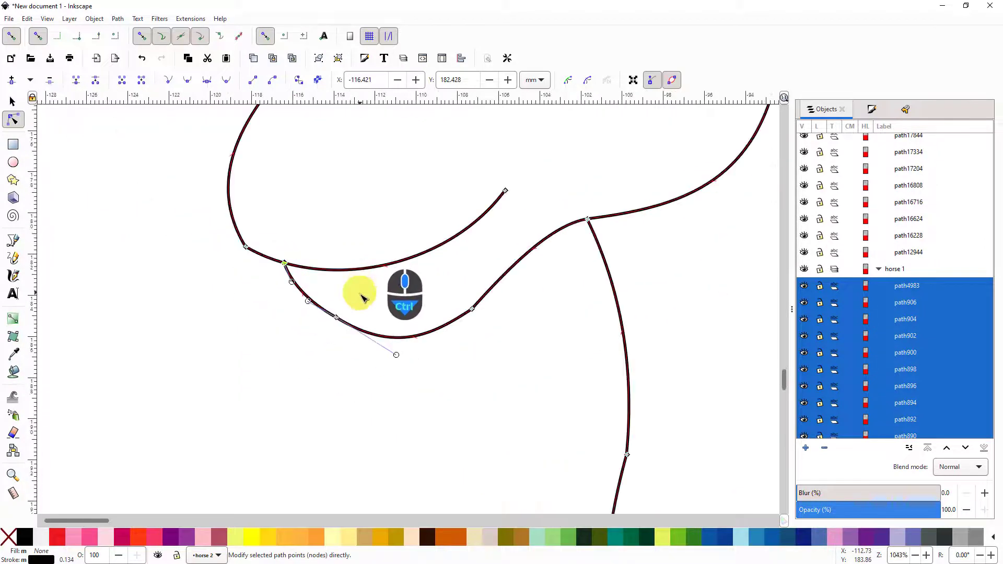
Select every path of the segmented black horse and convert the lines to satin columns with Ink/Stitch
drag(413, 355, 389, 380)
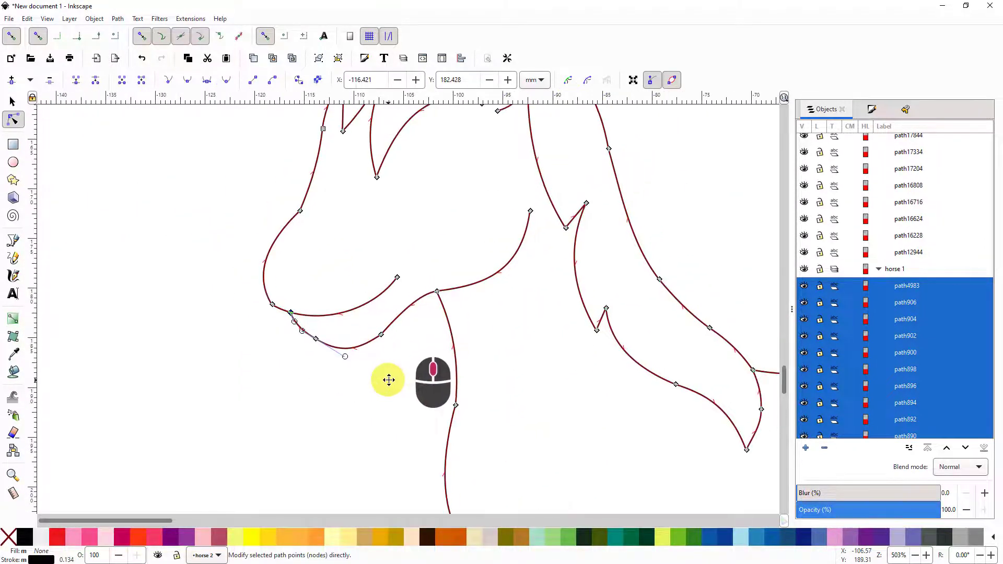
scroll(389, 384, down, 2)
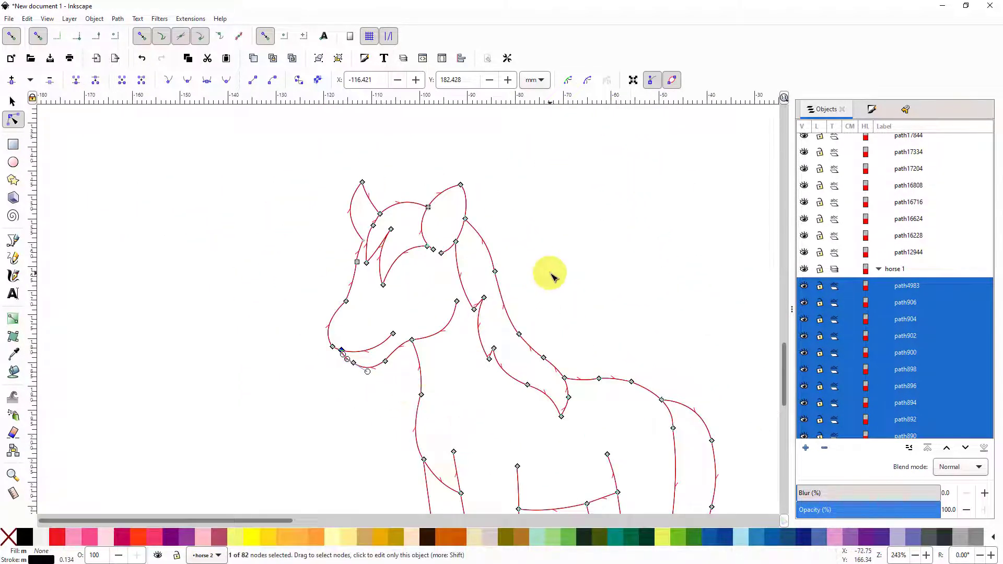
drag(548, 273, 440, 224)
scroll(450, 235, down, 2)
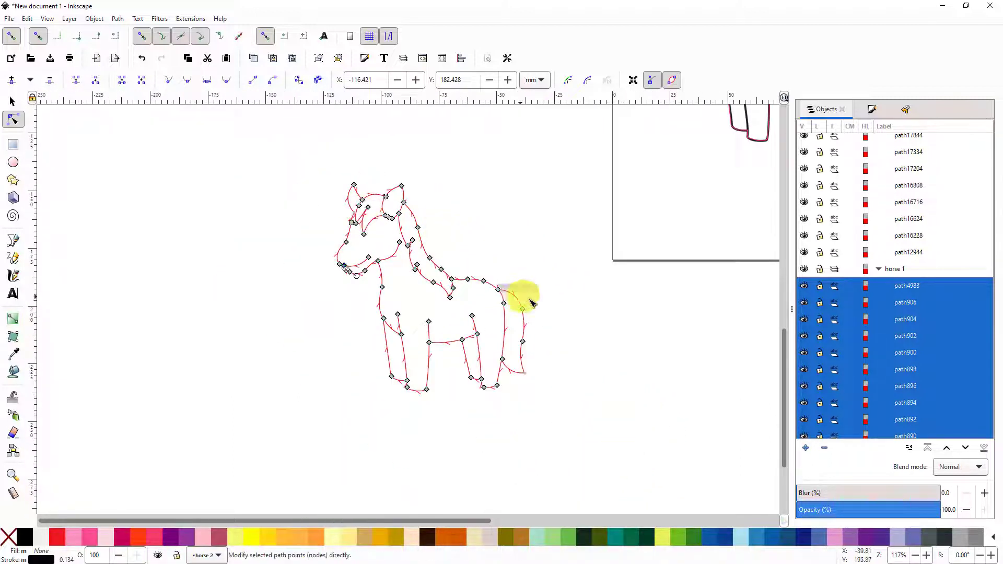
scroll(560, 333, up, 1)
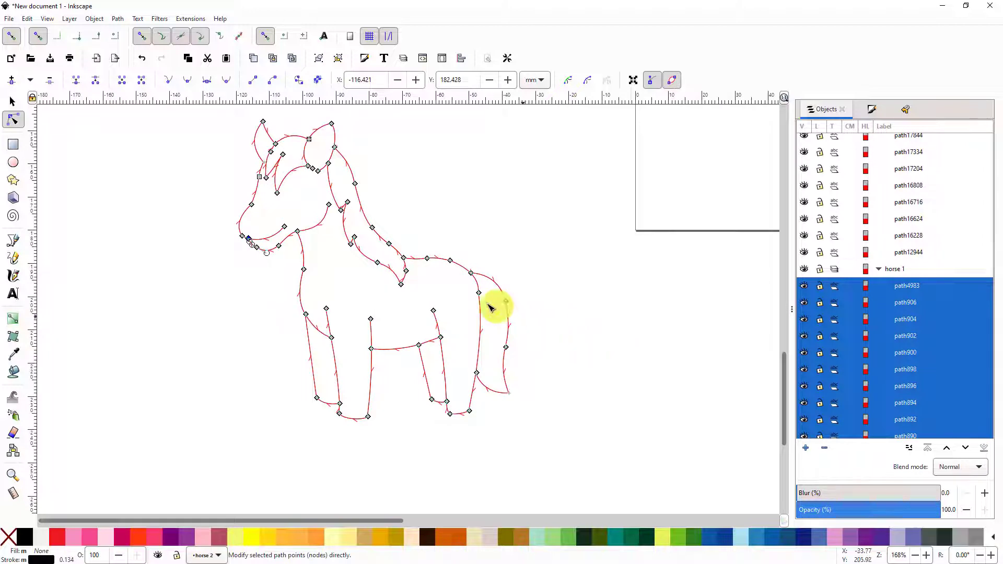
click(208, 120)
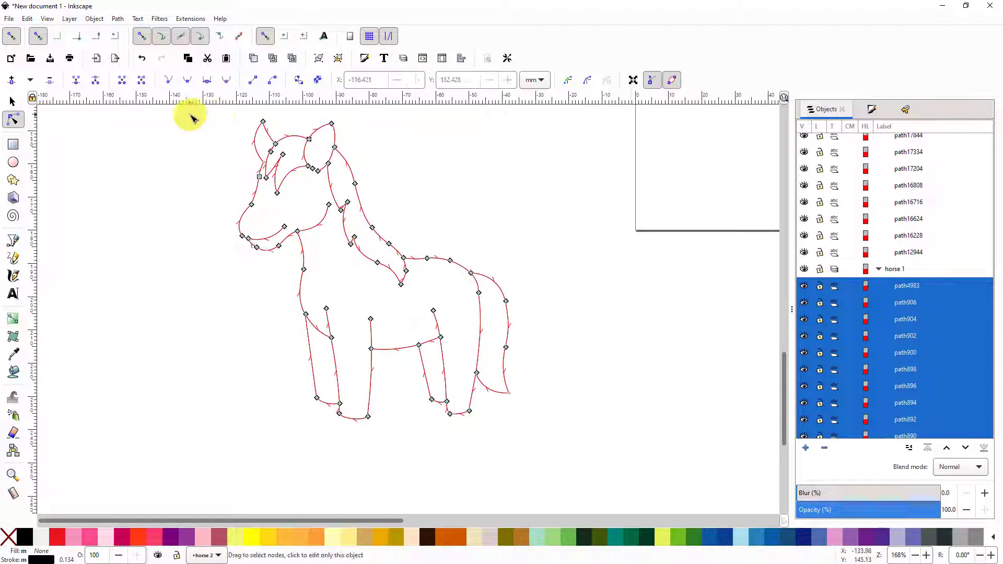
drag(191, 115, 550, 456)
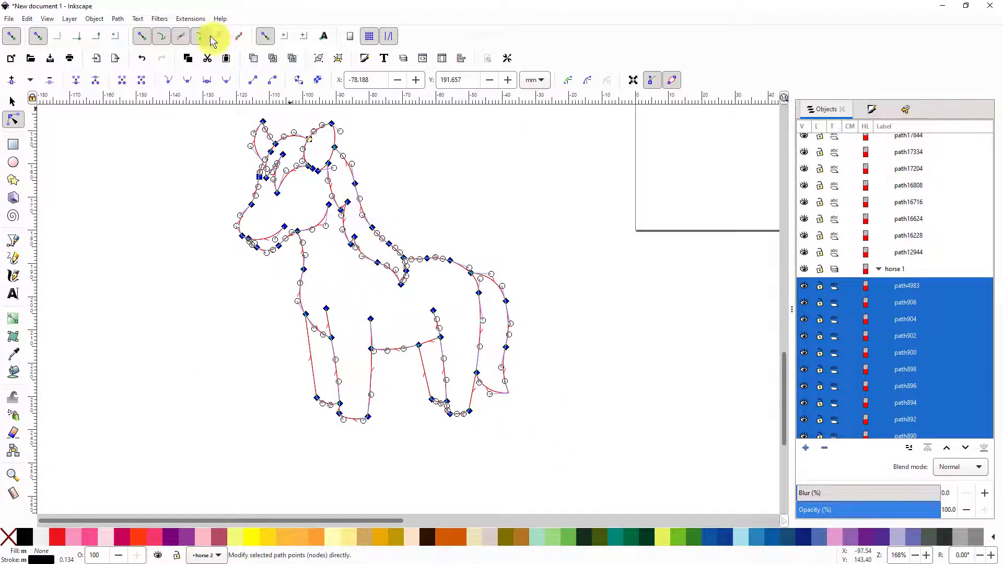
click(184, 19)
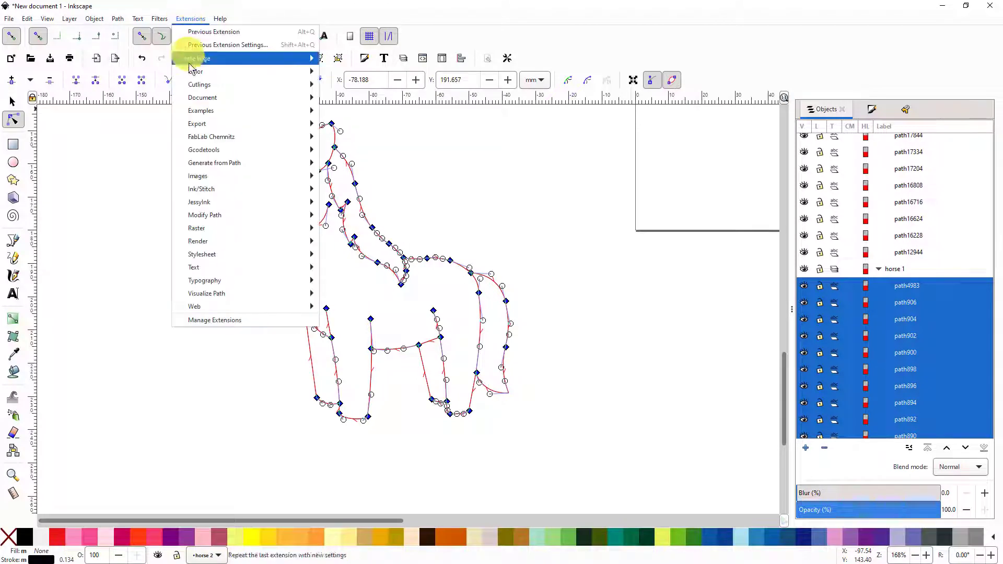
mouse_move(217, 191)
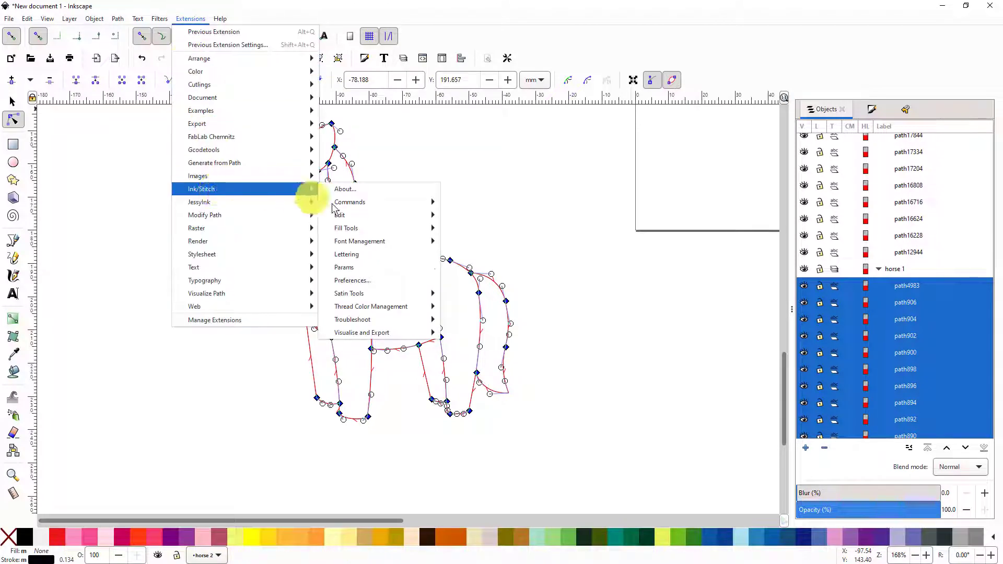
mouse_move(350, 295)
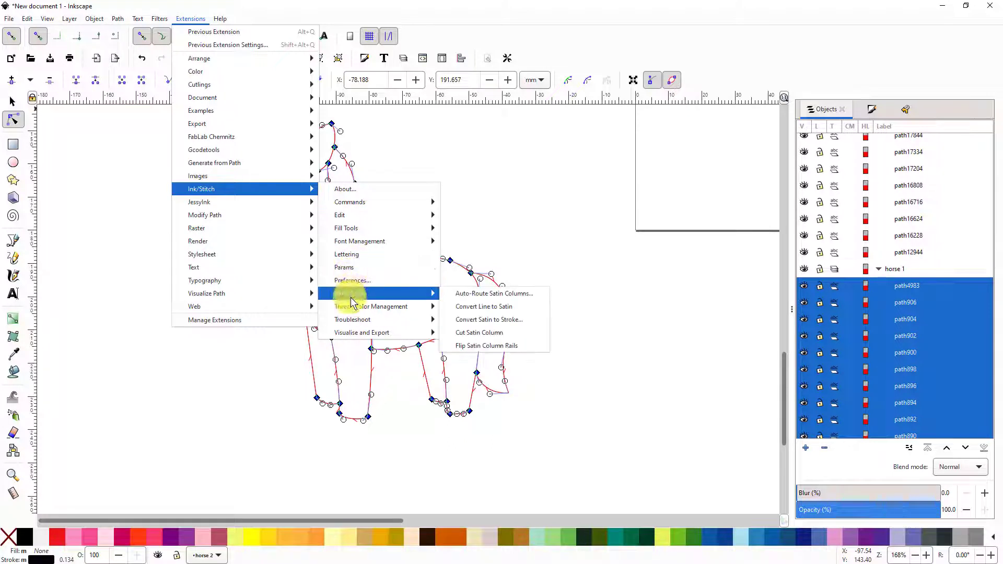
click(486, 308)
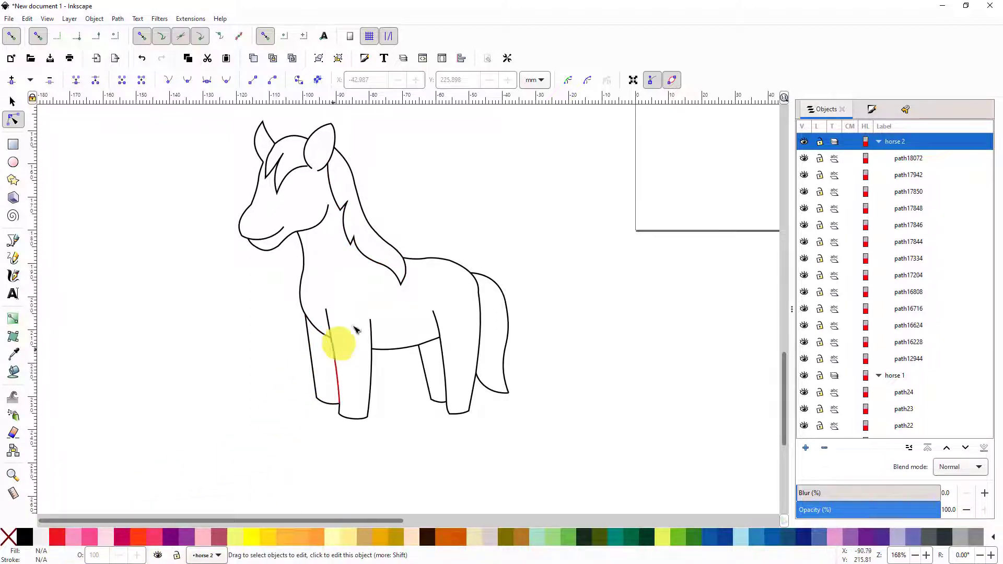
Thin the back line's satin column stroke width to 0.036 mm and inspect its rails and rungs
ctrl+scroll(429, 265, up, 10)
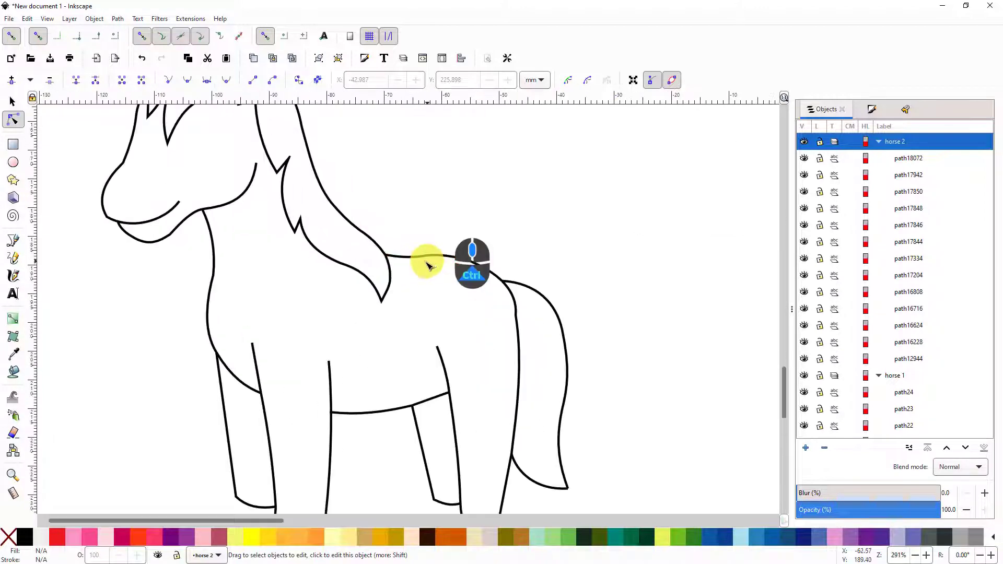
ctrl+scroll(407, 255, up, 1)
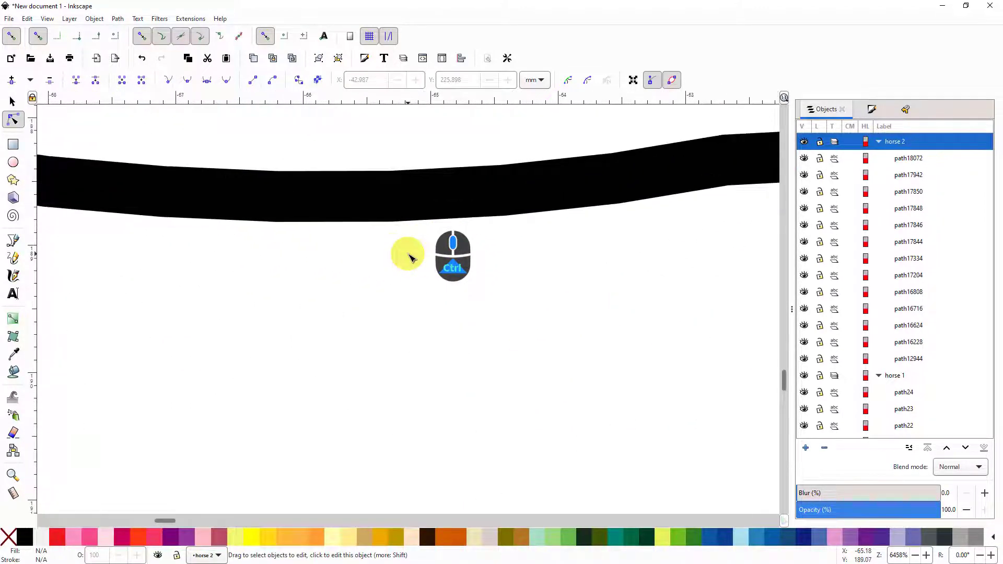
click(367, 203)
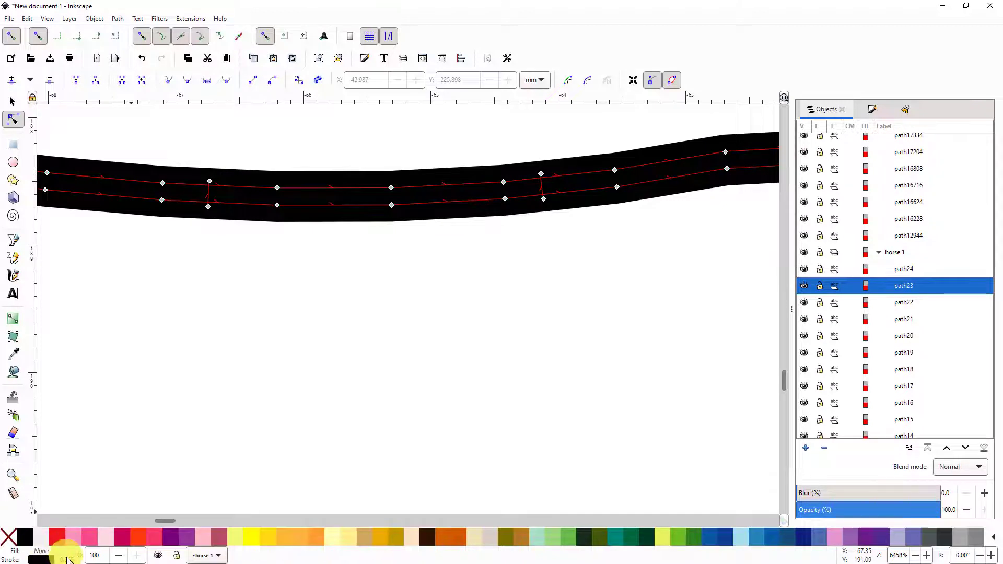
scroll(67, 559, down, 5)
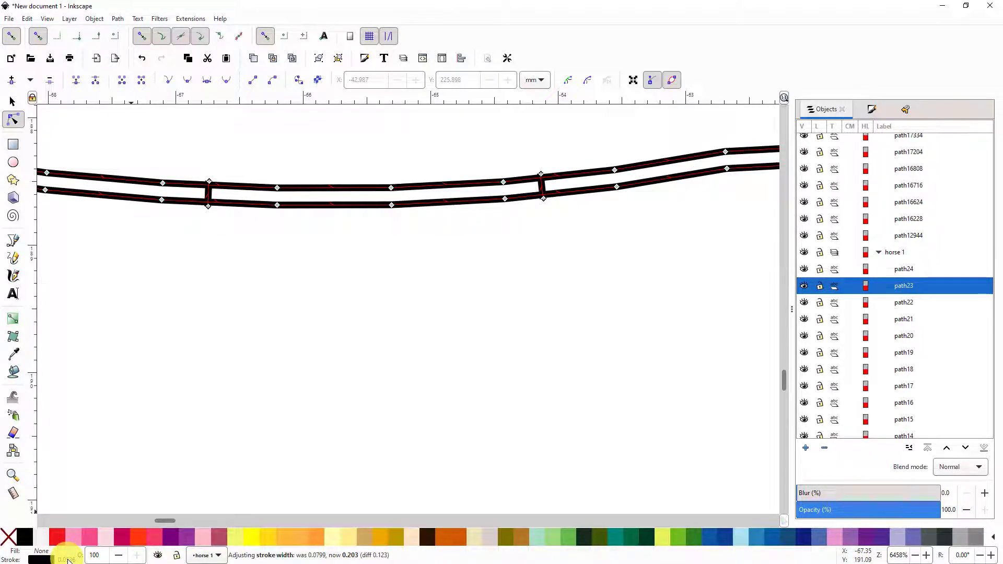
scroll(68, 559, down, 3)
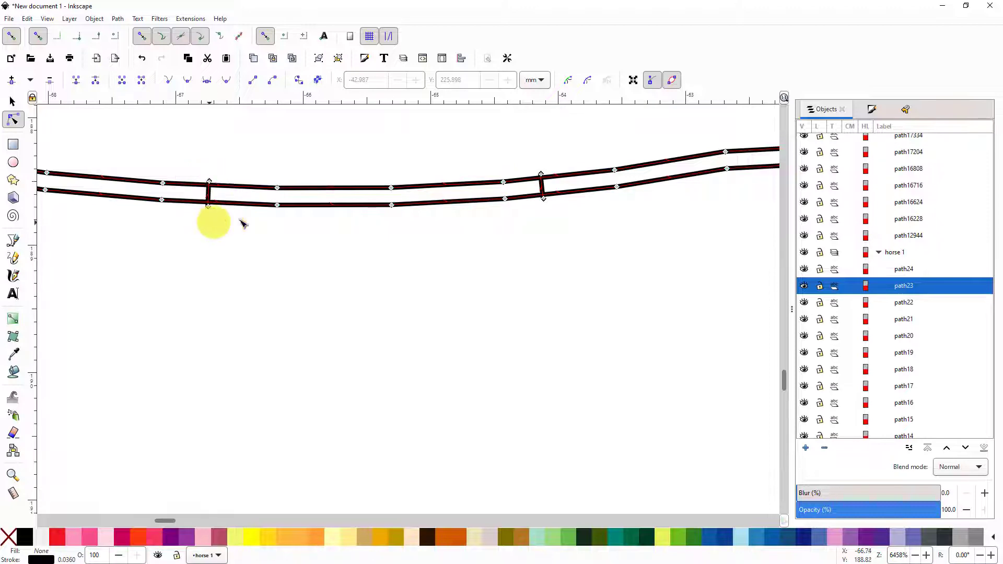
ctrl+scroll(320, 338, down, 3)
ctrl+scroll(320, 339, down, 3)
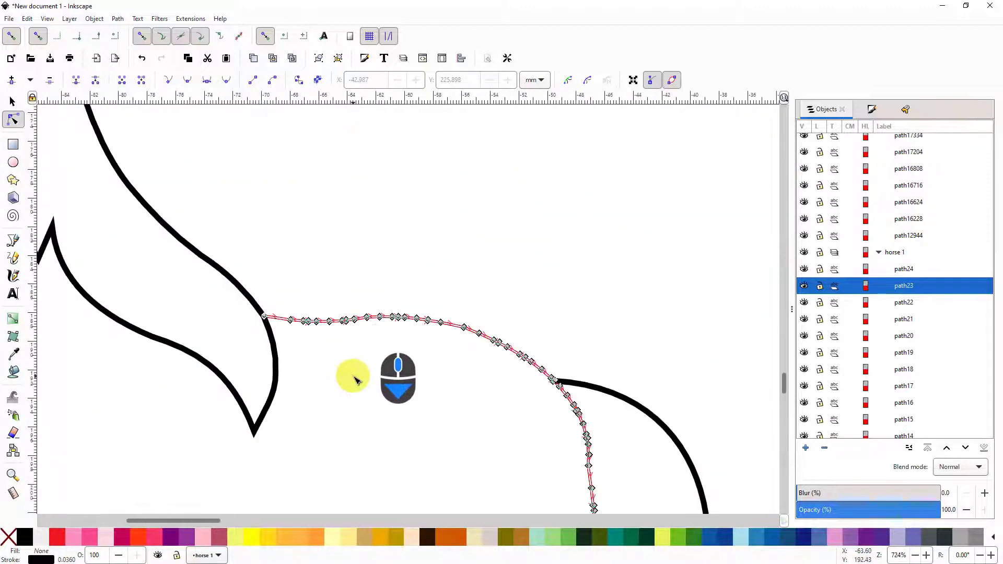
scroll(351, 374, down, 2)
ctrl+scroll(355, 380, down, 5)
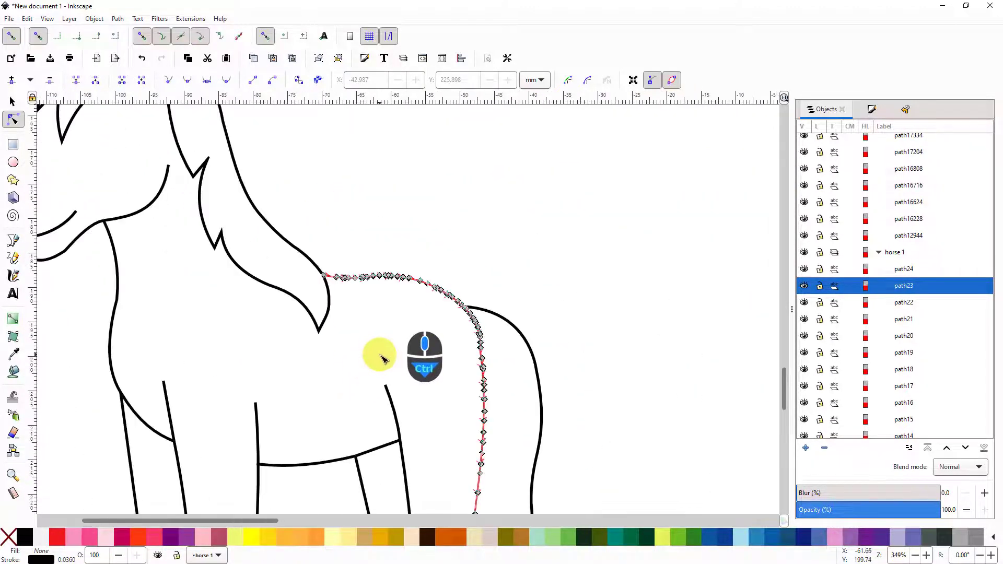
scroll(402, 250, down, 3)
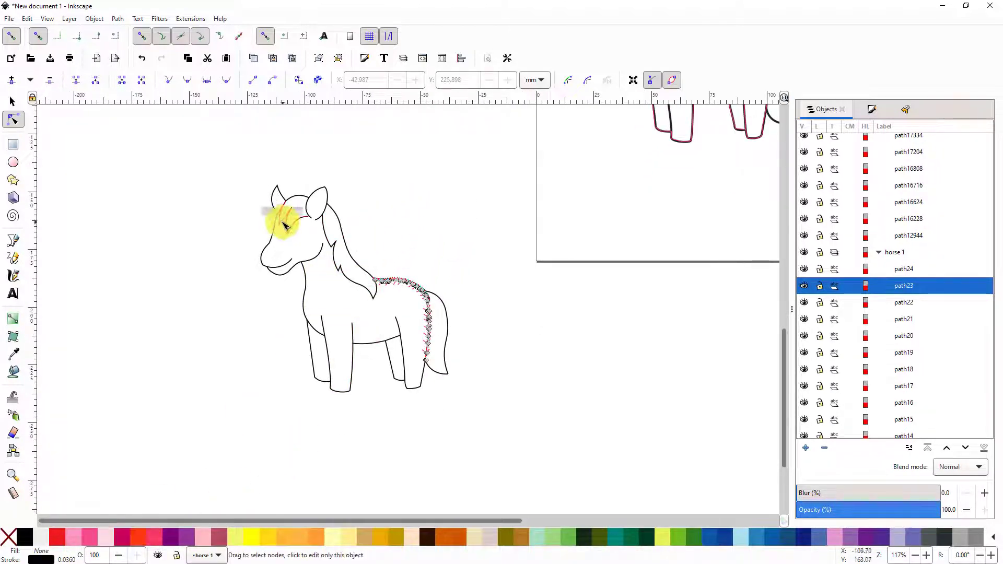
Undo the last stroke width change on the back line and deselect the path
click(26, 19)
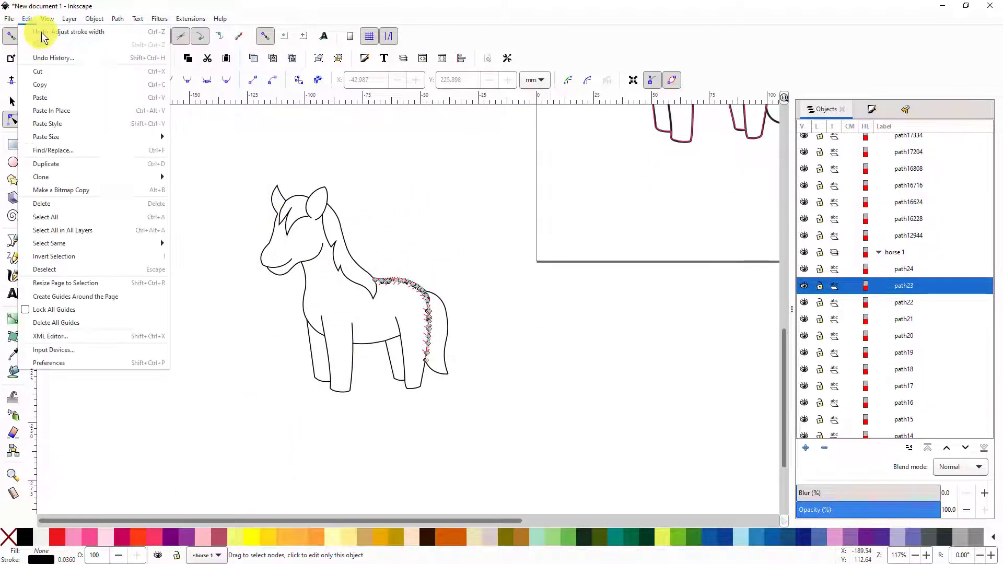
click(42, 33)
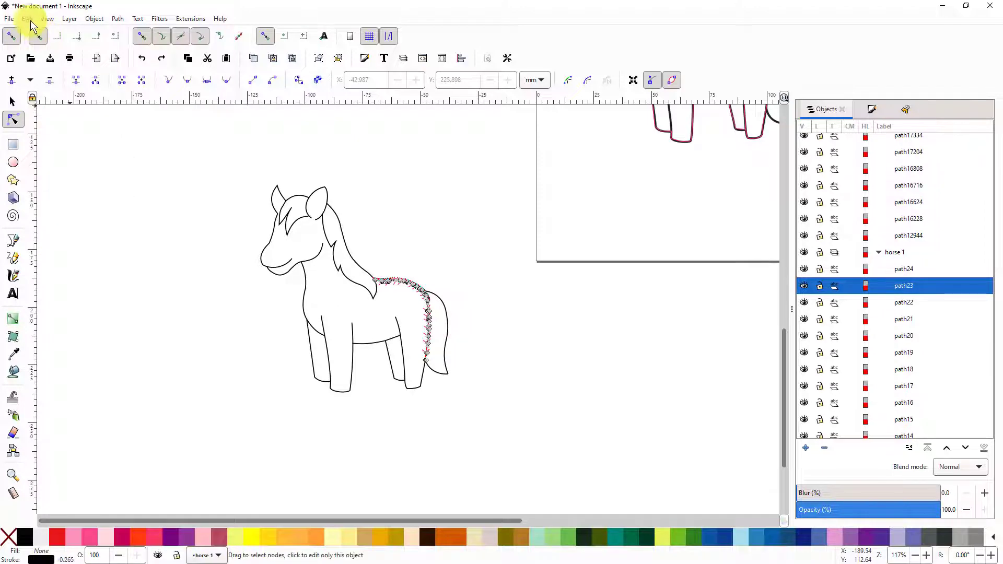
click(209, 296)
Auto-route all satin columns of the horse with jump stitch trimming, order preservation and live preview off
ctrl+scroll(374, 267, up, 3)
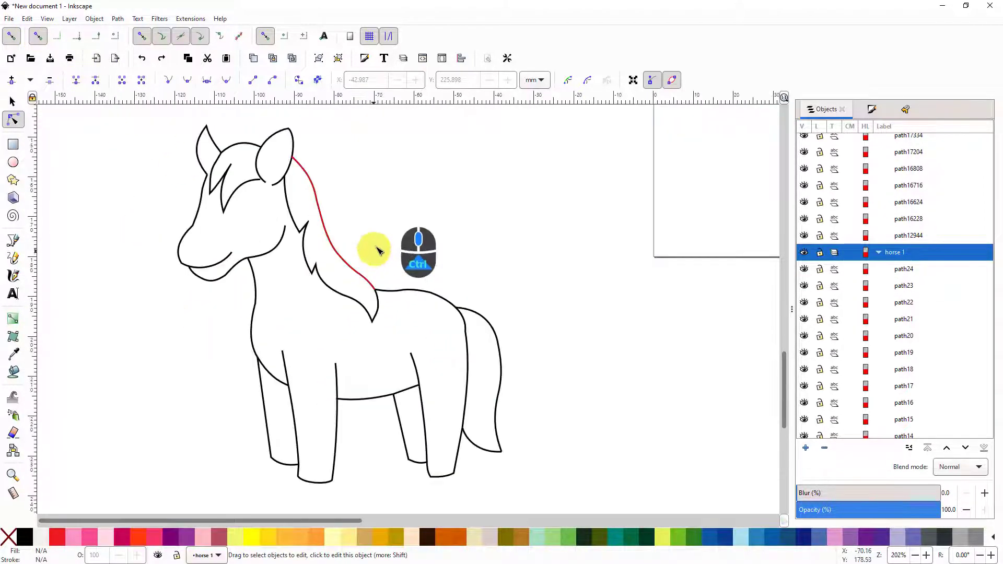
ctrl+scroll(376, 250, up, 2)
ctrl+scroll(380, 249, down, 3)
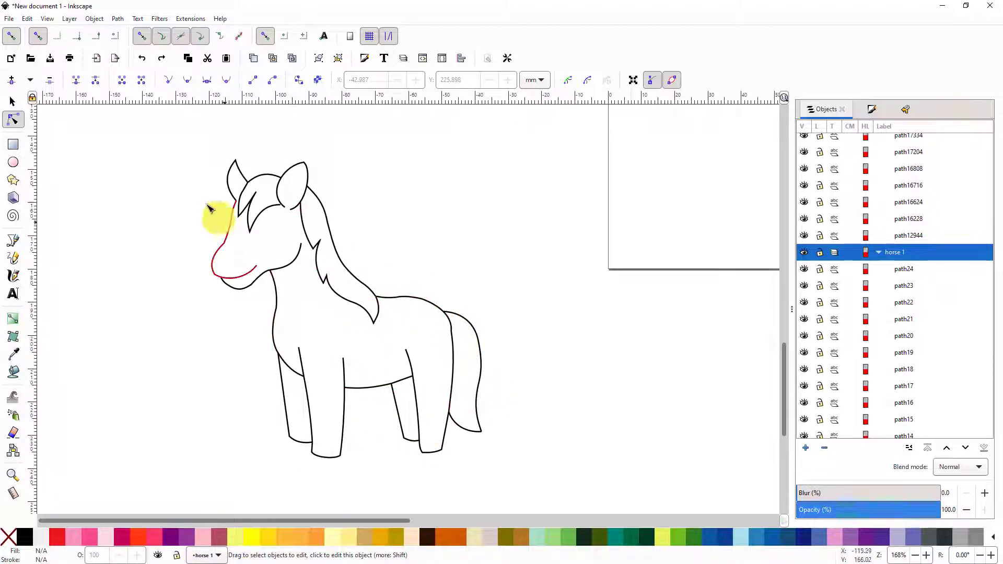
drag(162, 141, 538, 498)
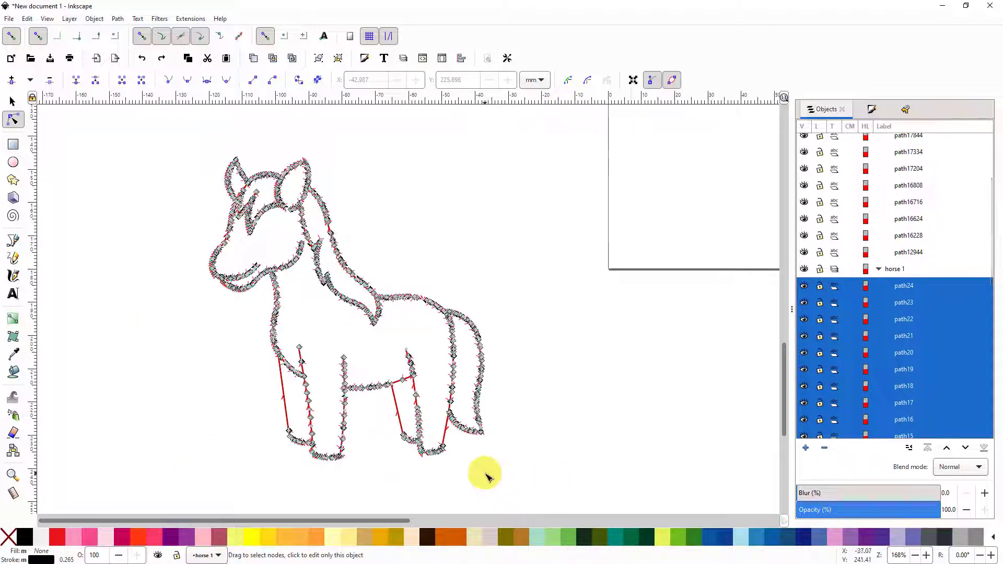
click(188, 20)
mouse_move(207, 194)
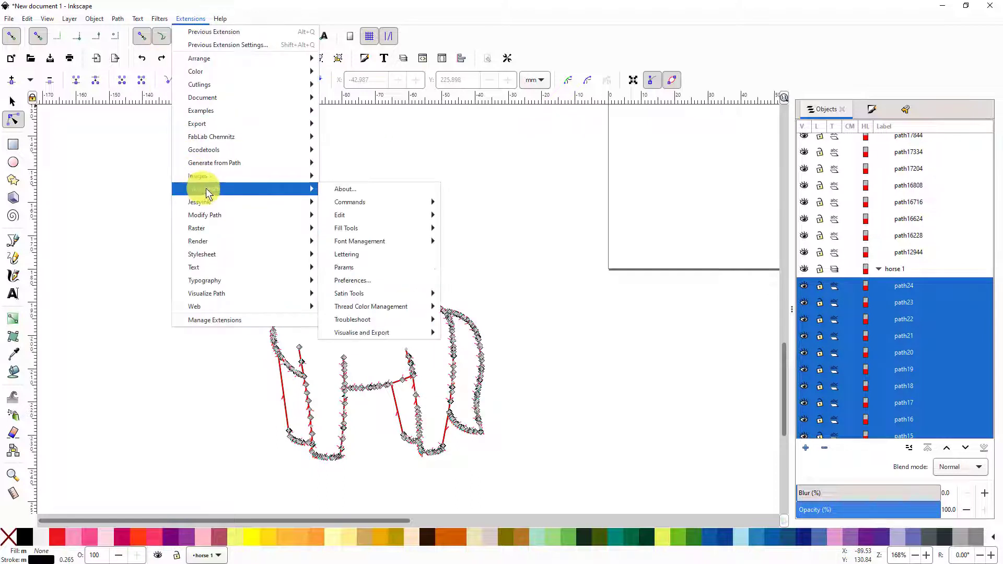
mouse_move(357, 202)
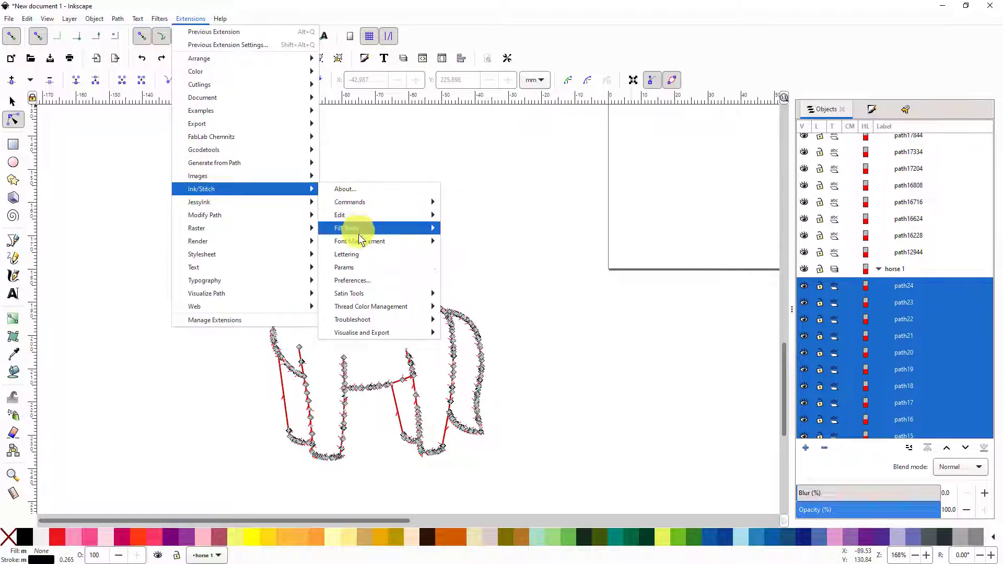
mouse_move(354, 295)
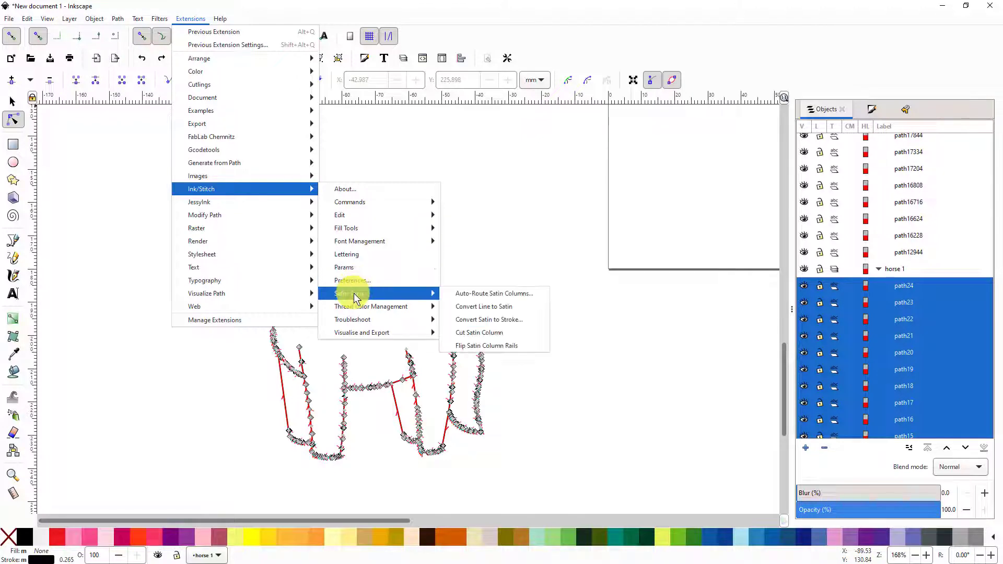
click(485, 293)
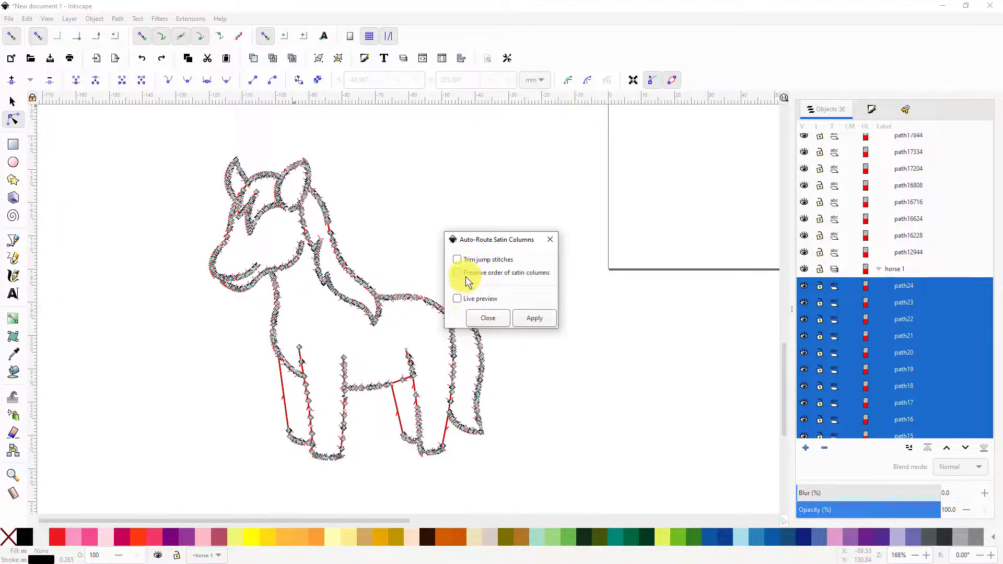
click(535, 318)
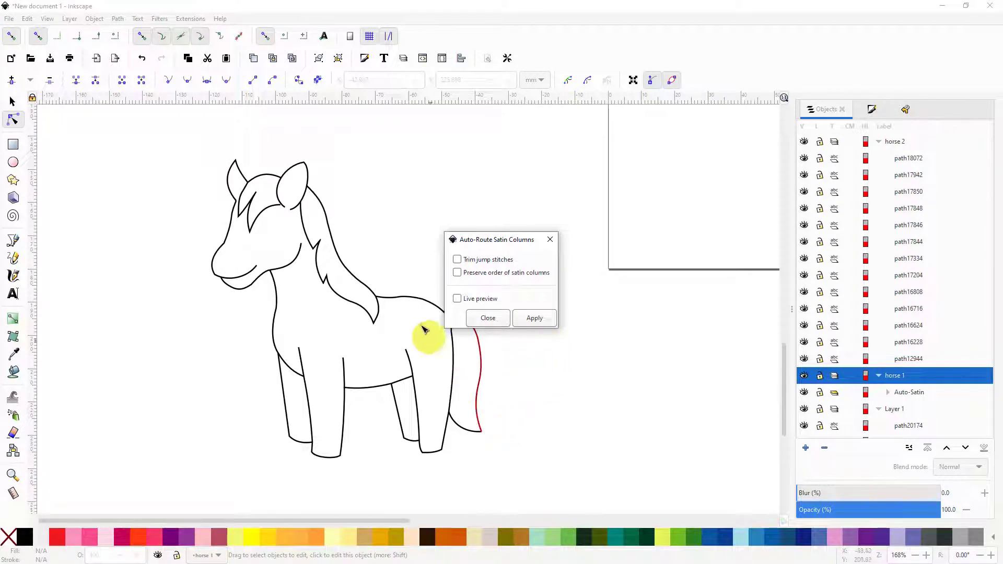
click(488, 318)
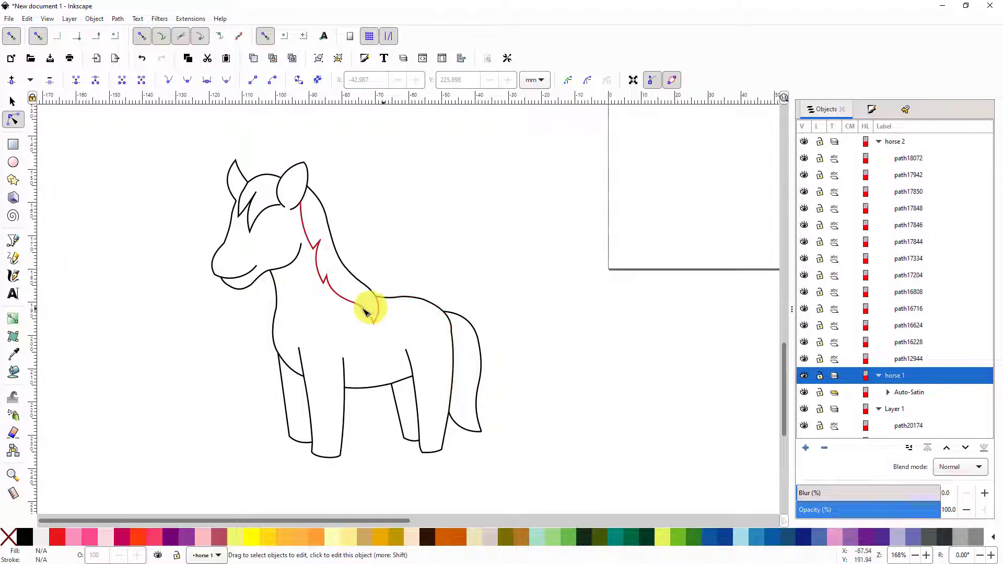
Select the whole auto-routed horse as one group with the Selector tool
mouse_move(145, 137)
mouse_down()
mouse_move(309, 148)
mouse_move(532, 396)
mouse_move(558, 506)
mouse_move(548, 501)
mouse_up()
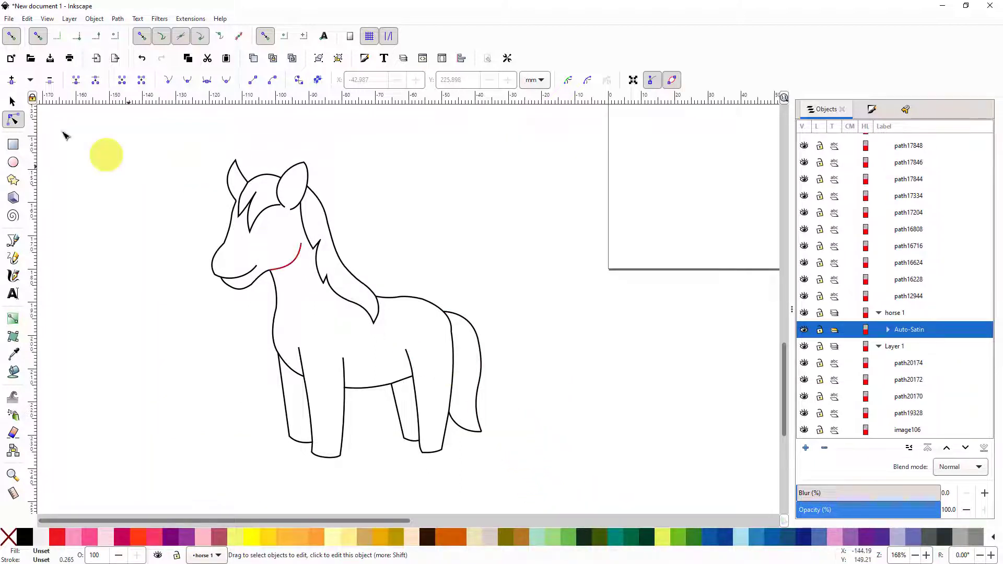
click(13, 101)
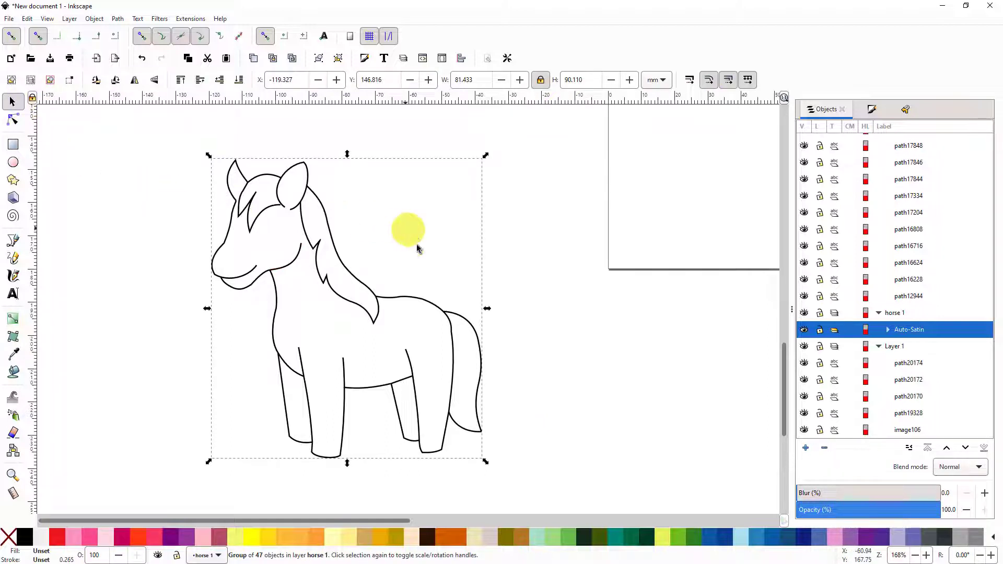
click(188, 19)
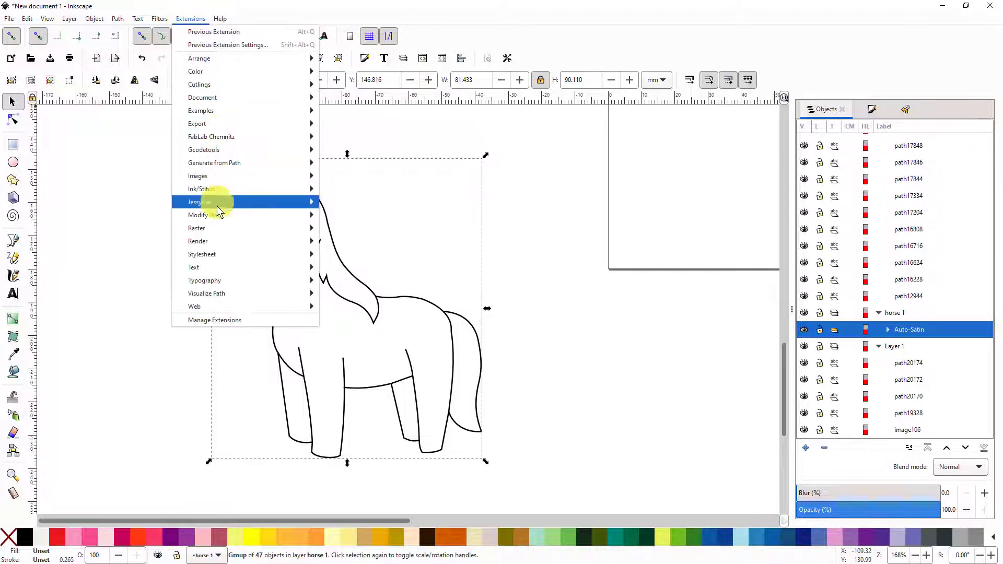
mouse_move(213, 190)
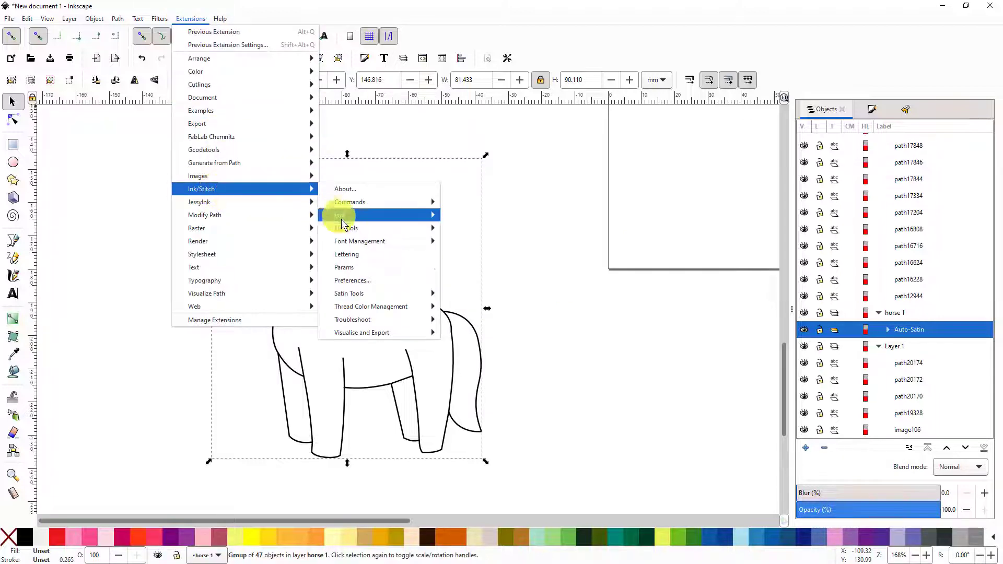
mouse_move(356, 296)
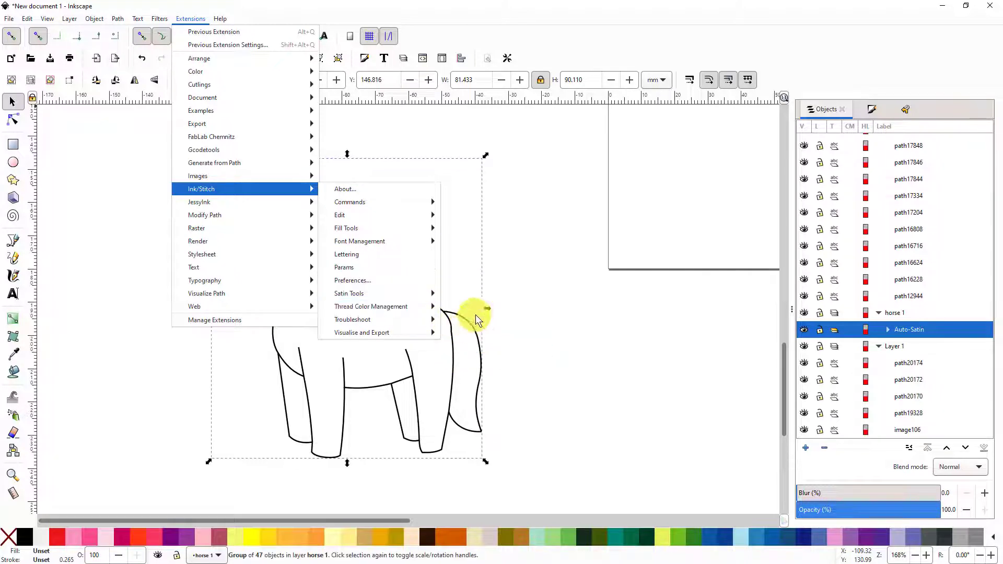
mouse_move(439, 333)
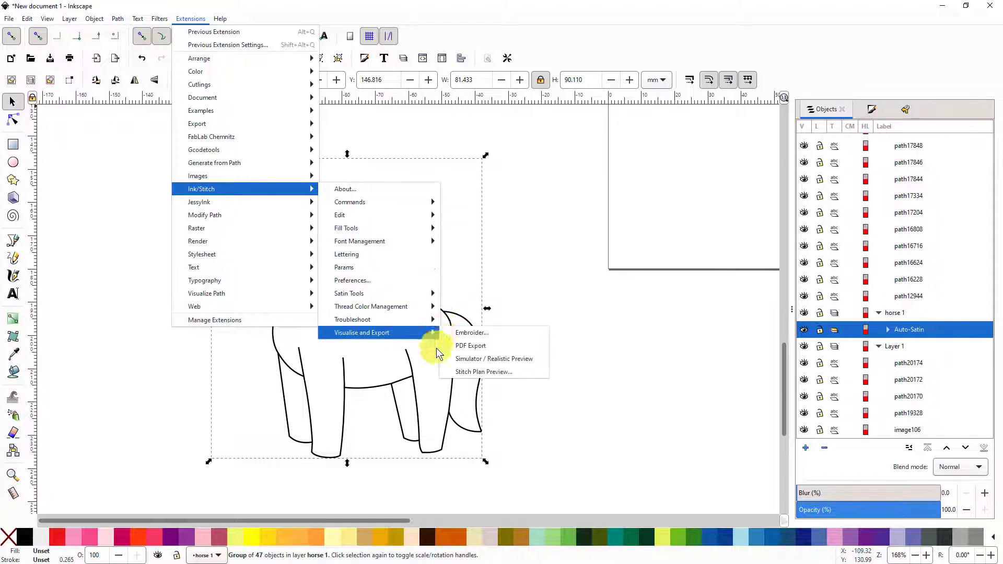
mouse_move(383, 309)
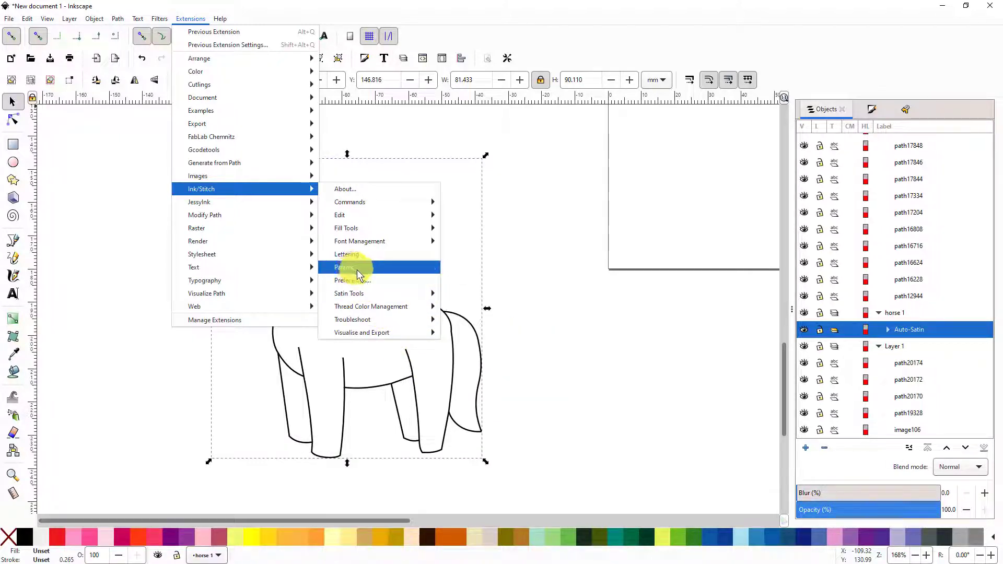
click(535, 272)
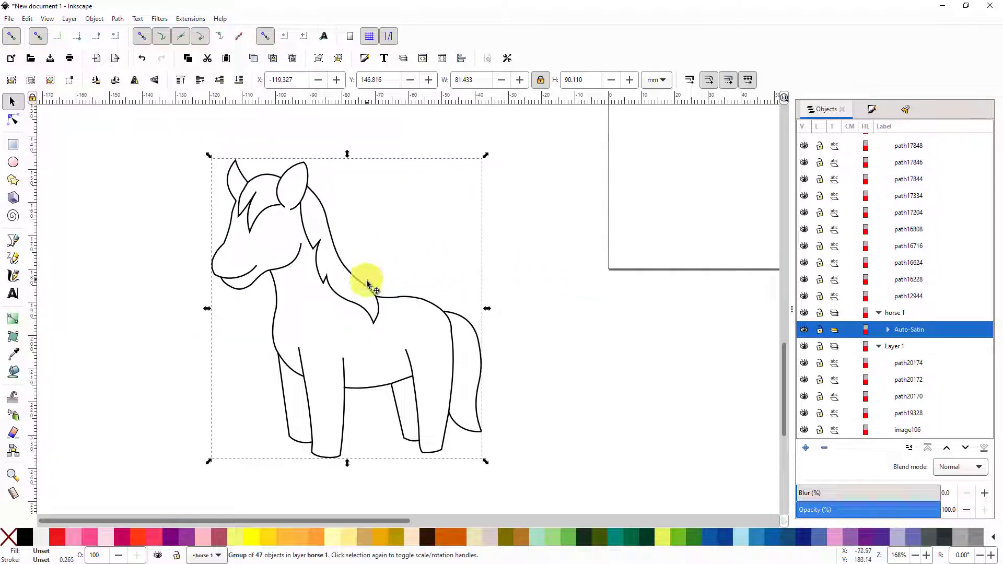
Expand the Auto-Satin group and, starting from AutoSatin 45, select all matching satin columns without the running stitches
click(887, 330)
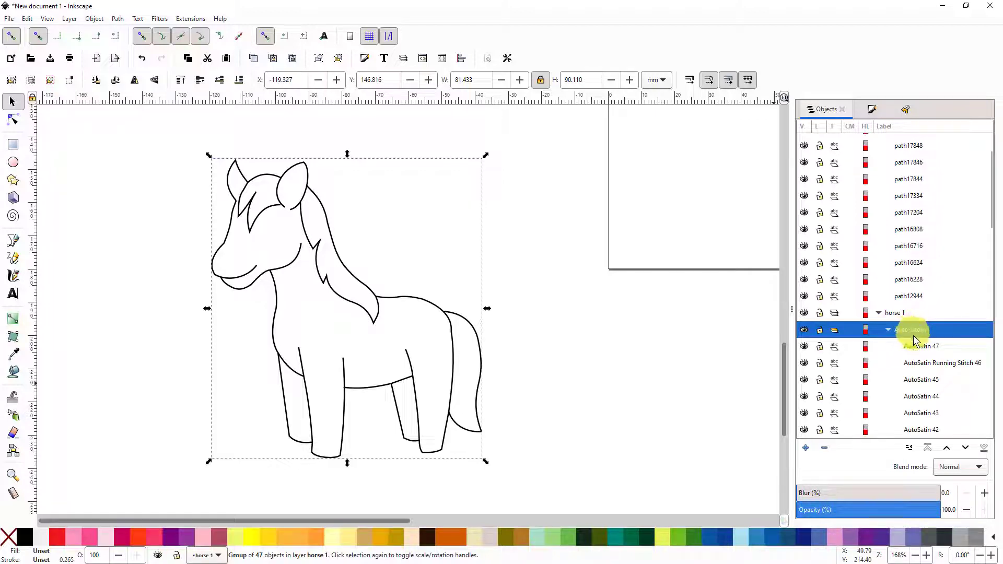
scroll(923, 357, down, 3)
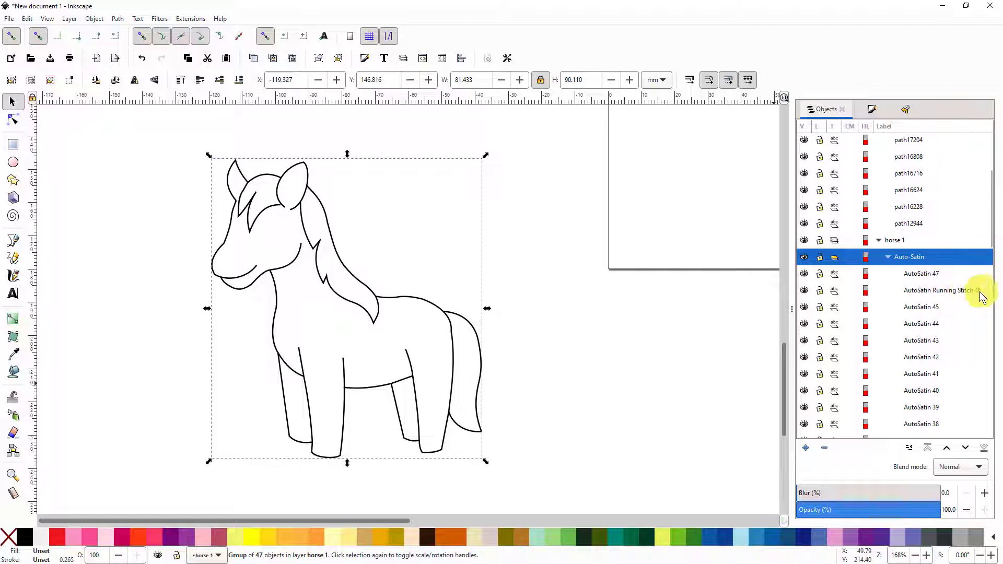
scroll(971, 300, down, 3)
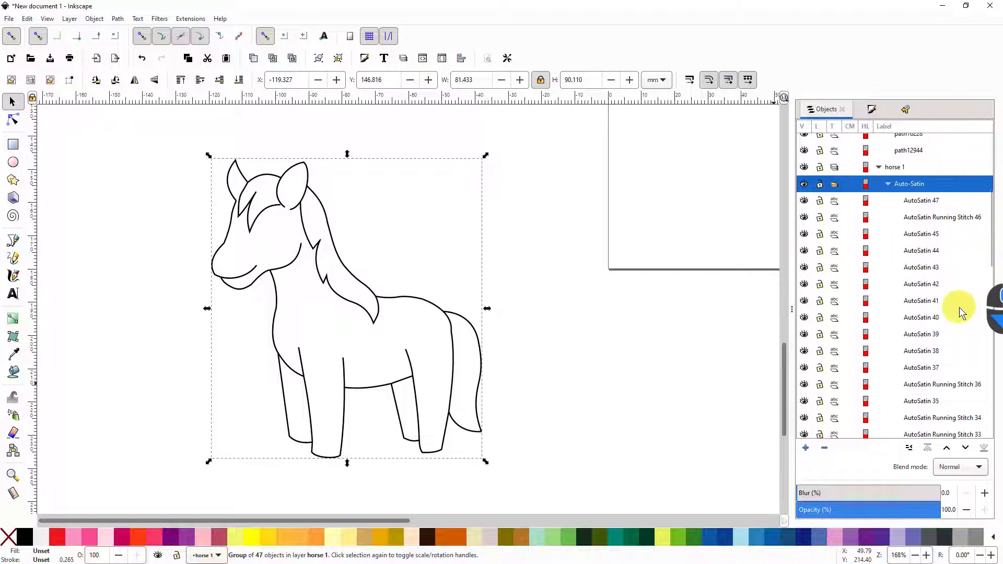
click(914, 238)
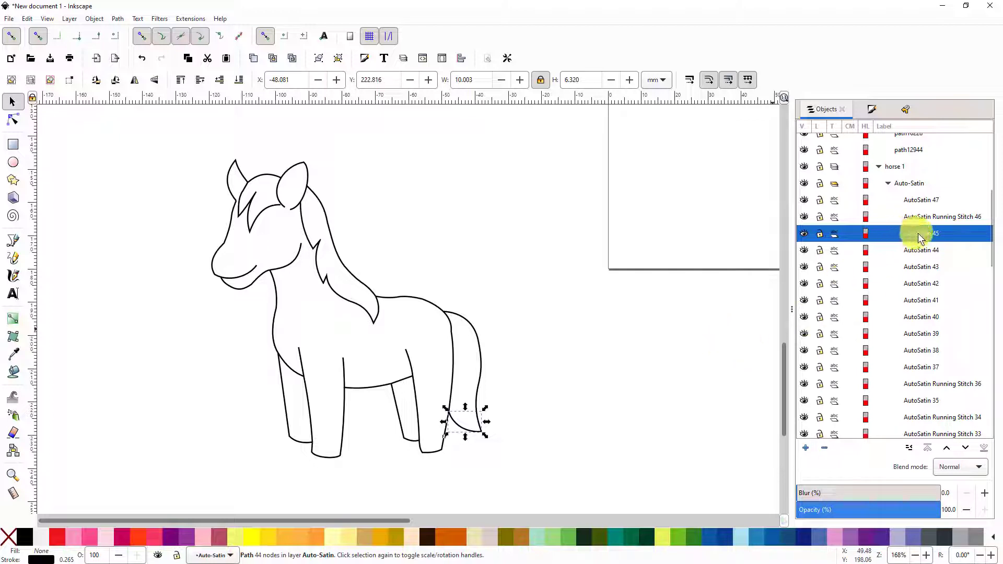
click(29, 18)
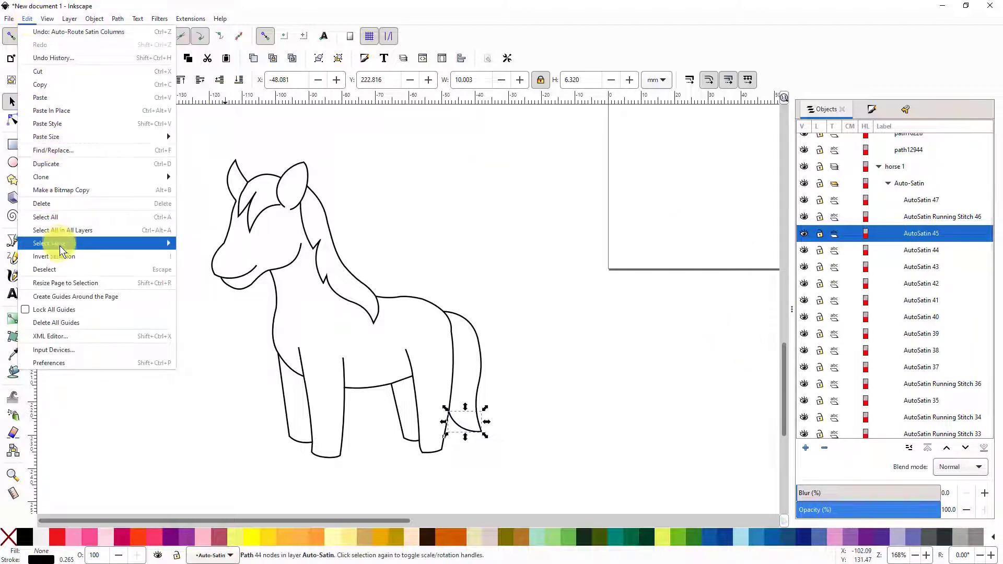
mouse_move(68, 243)
click(210, 273)
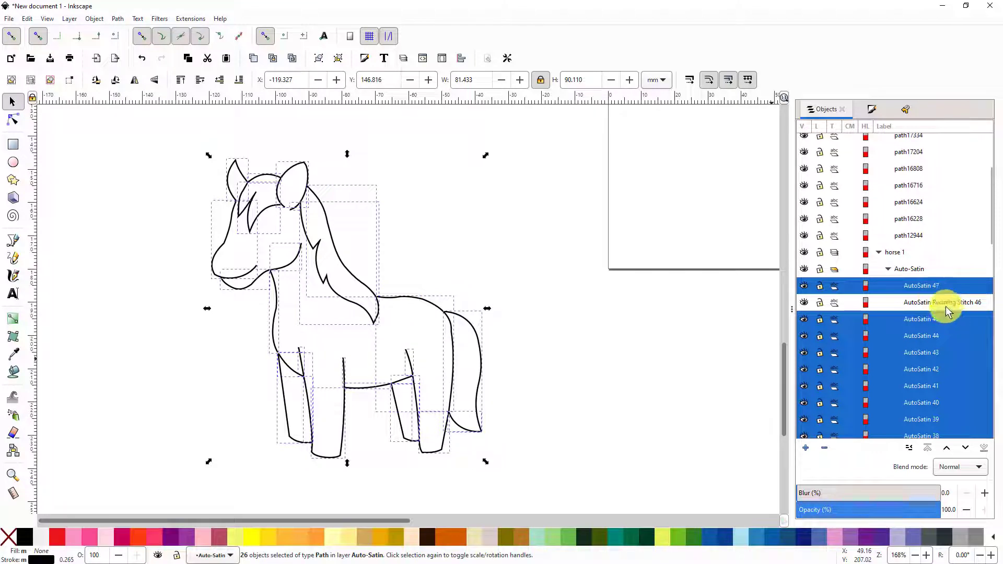
Check the selected satin columns in the object list, colour their strokes Clay Brown and clear the selection
scroll(943, 311, down, 4)
scroll(926, 269, up, 1)
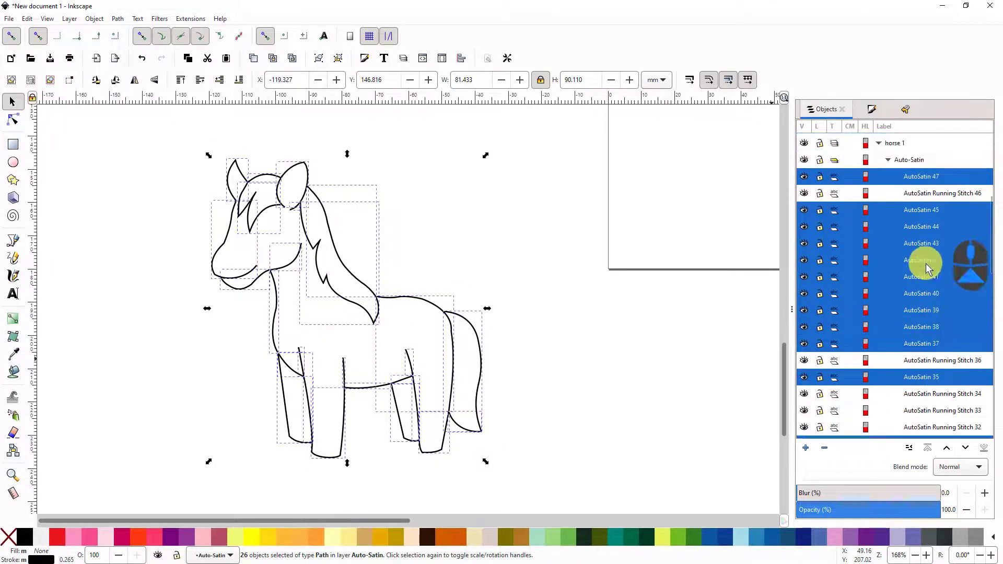
scroll(926, 269, up, 1)
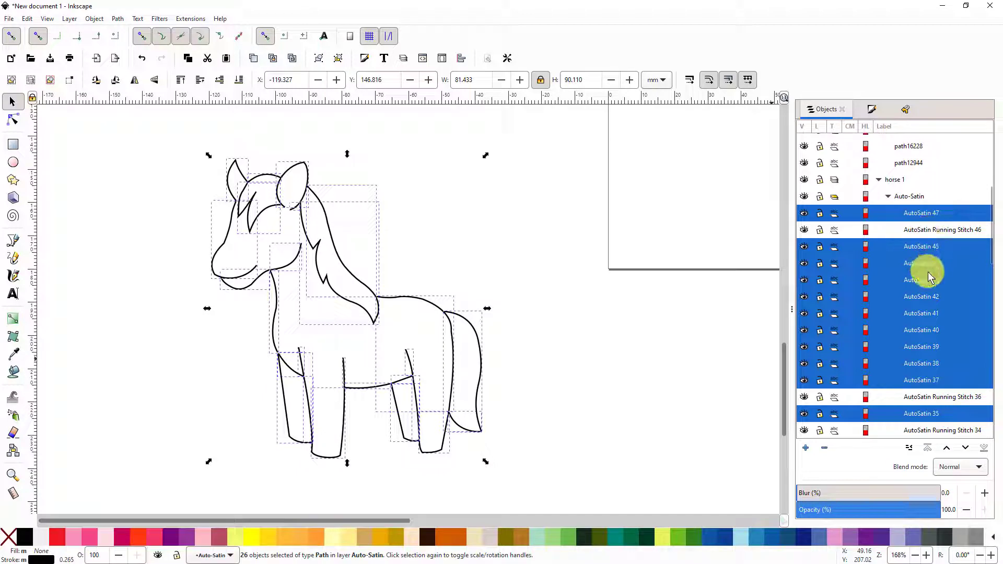
scroll(932, 292, down, 3)
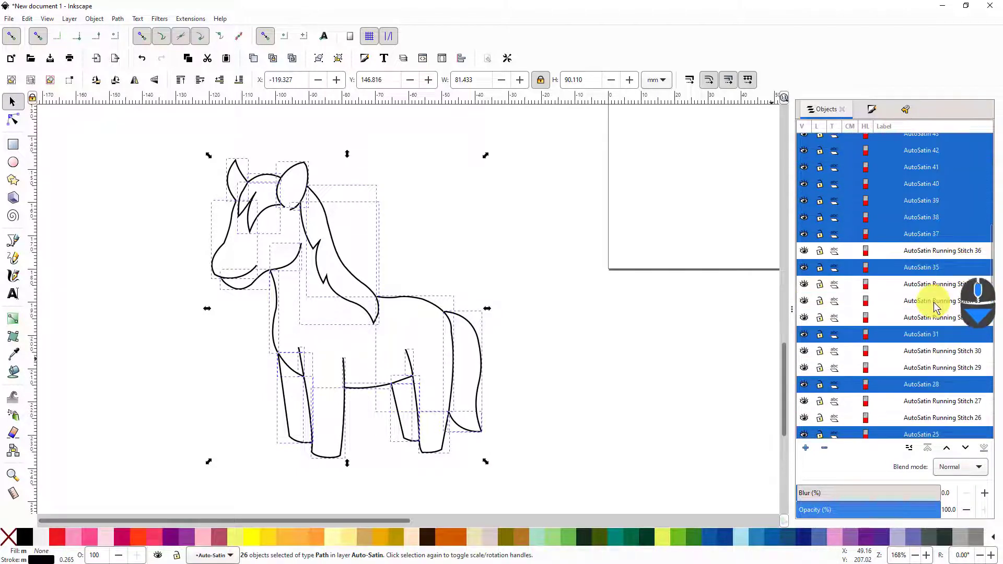
scroll(934, 307, down, 1)
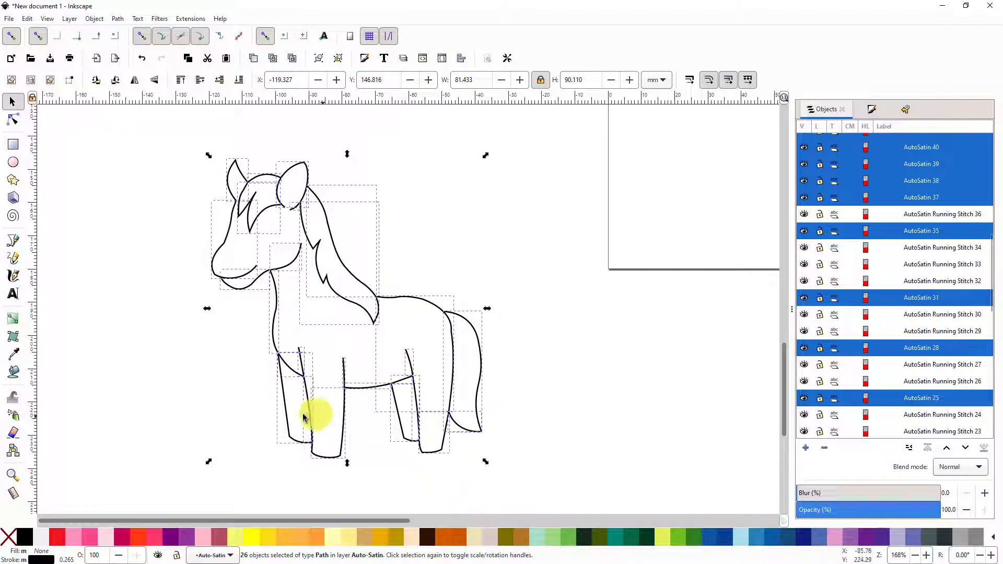
shift+click(458, 537)
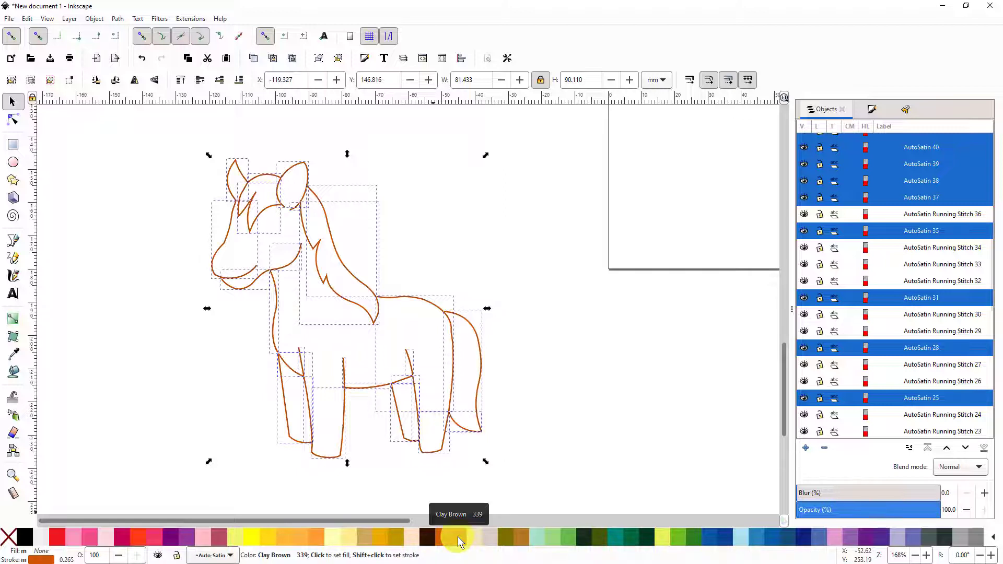
click(533, 342)
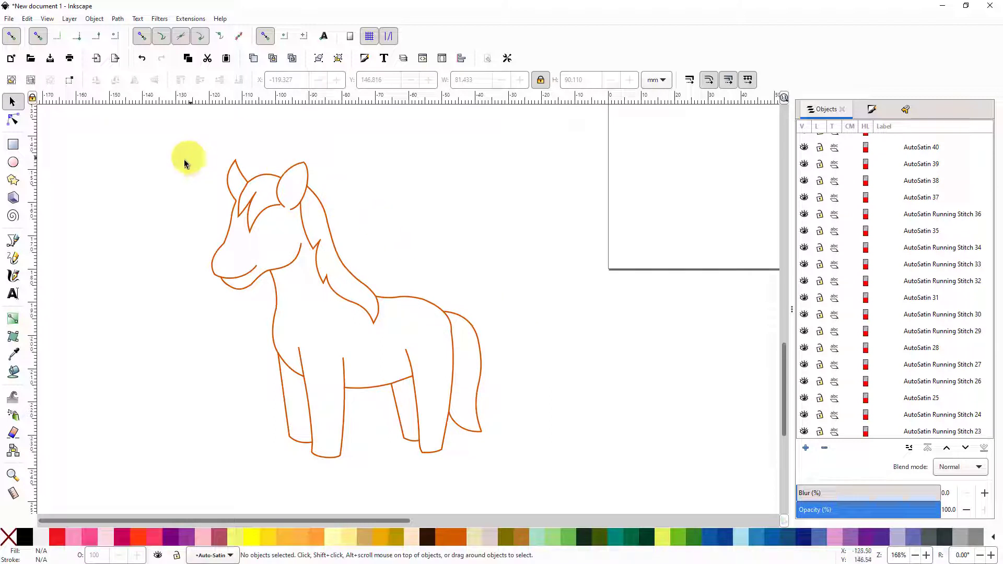
Select all paths of the horse and convert the satin columns to strokes with keep satin column and live preview off
drag(149, 133, 550, 495)
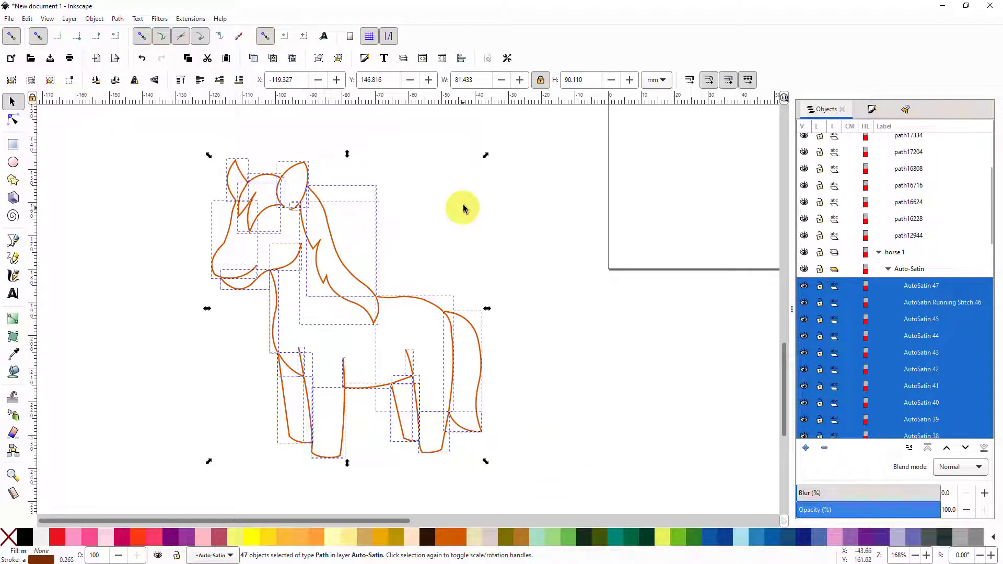
click(184, 20)
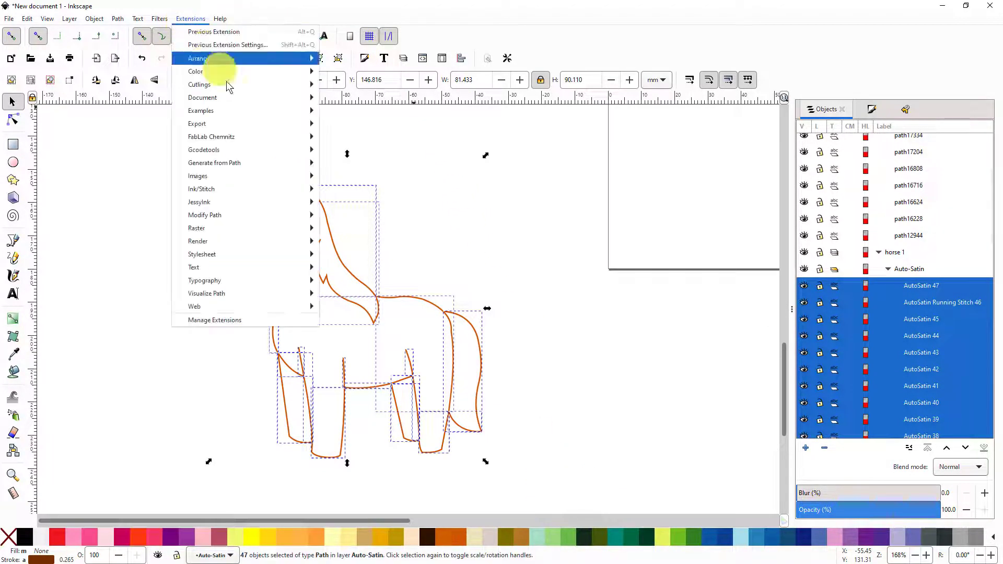
mouse_move(209, 190)
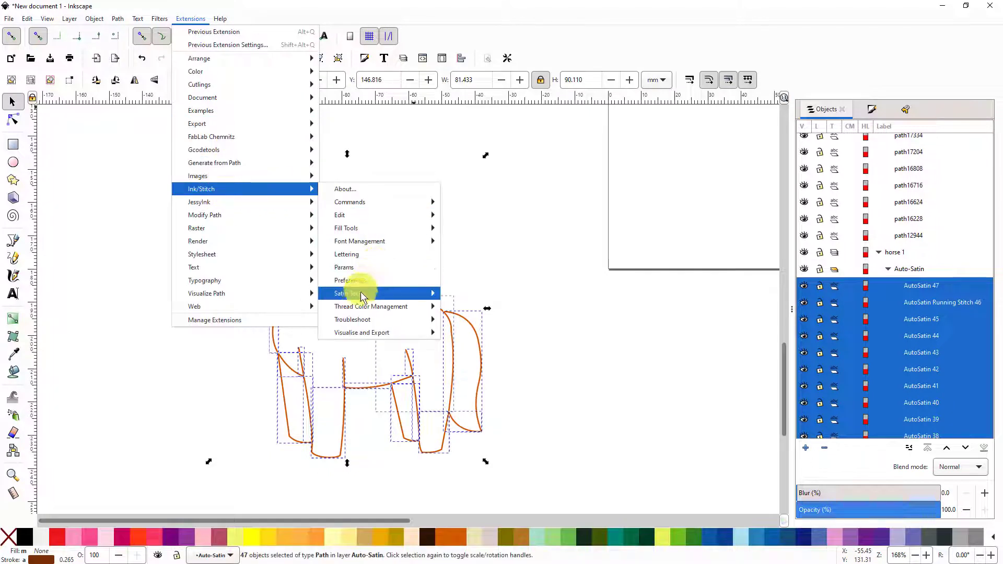
mouse_move(360, 295)
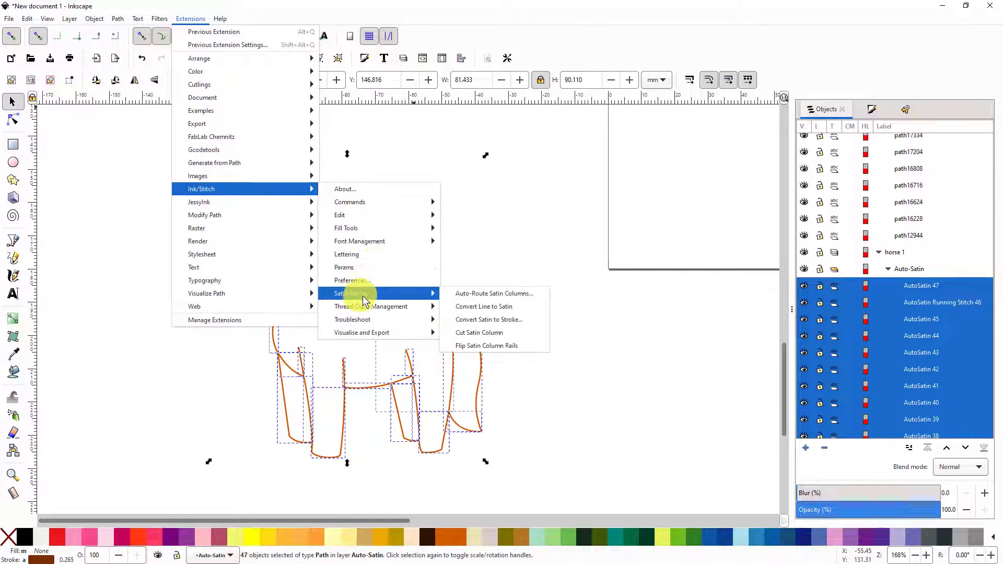
click(486, 324)
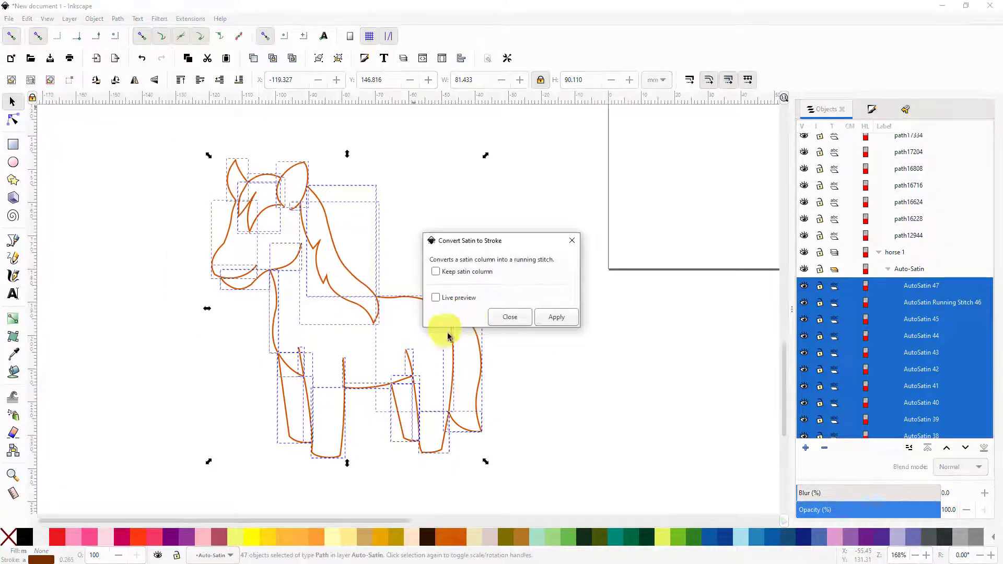
click(557, 322)
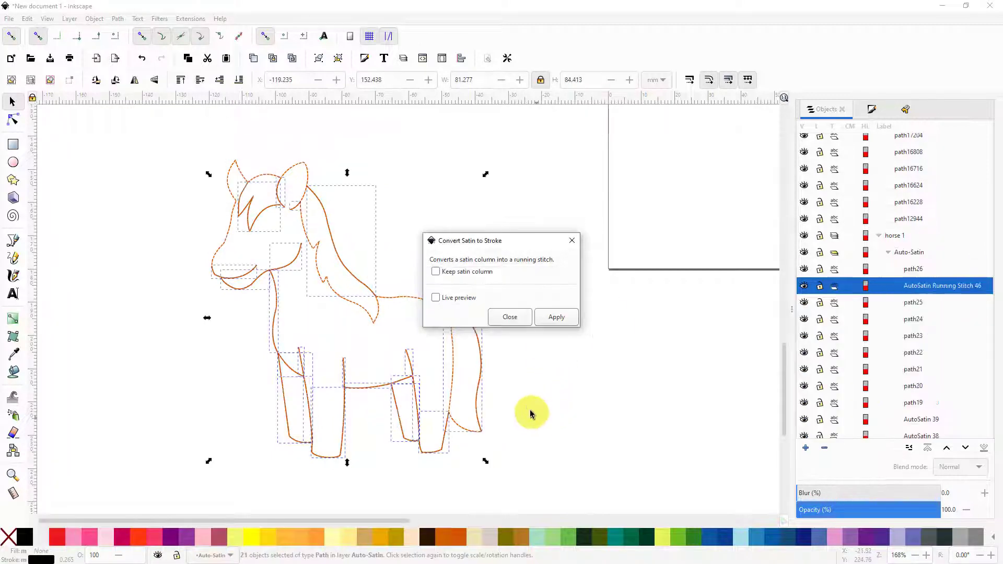
key(Escape)
click(196, 186)
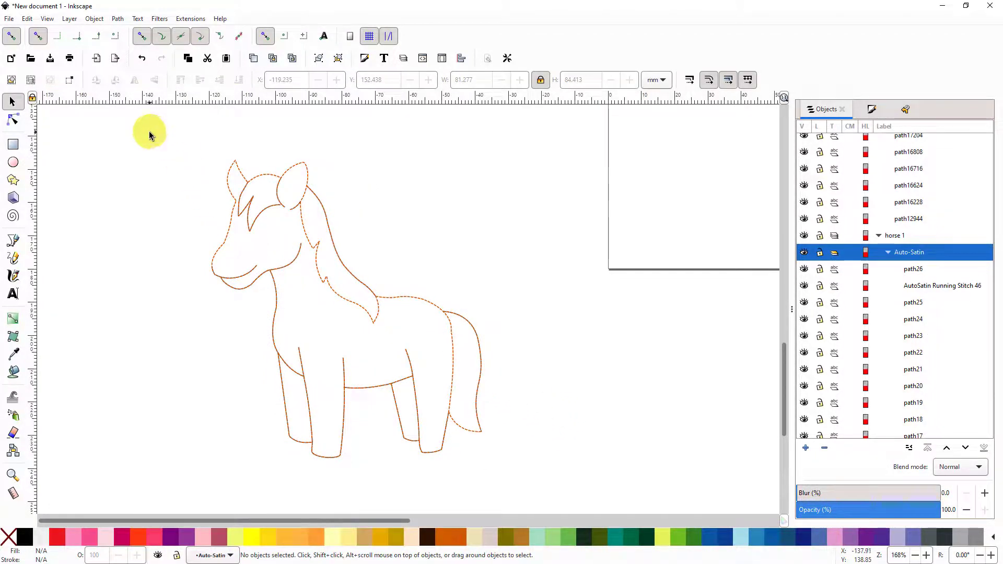
Select all paths of the converted horse, open their Ink/Stitch embroidery params and move the dialog clear of the stitch preview
drag(150, 135, 555, 487)
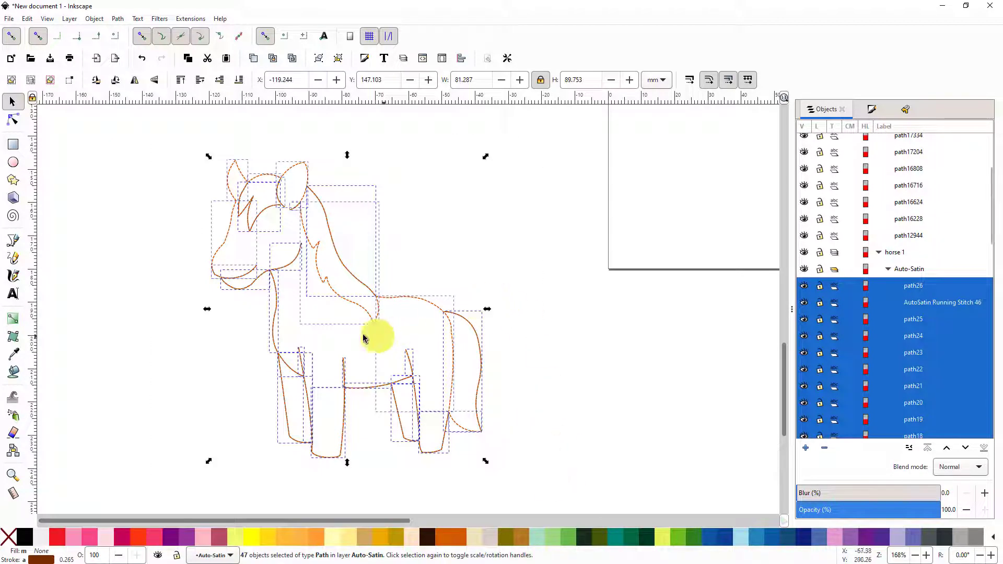
click(188, 18)
mouse_move(209, 195)
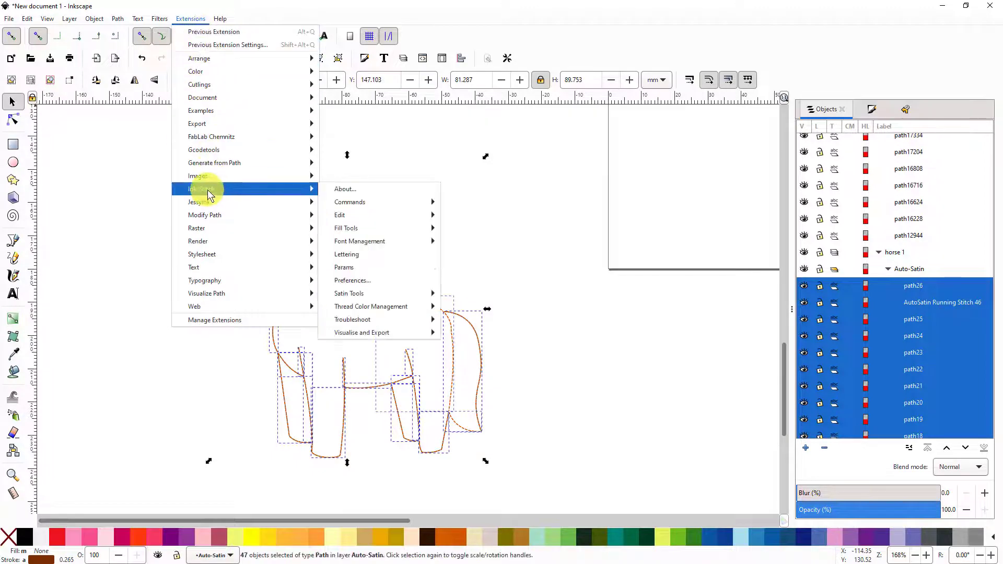
click(355, 267)
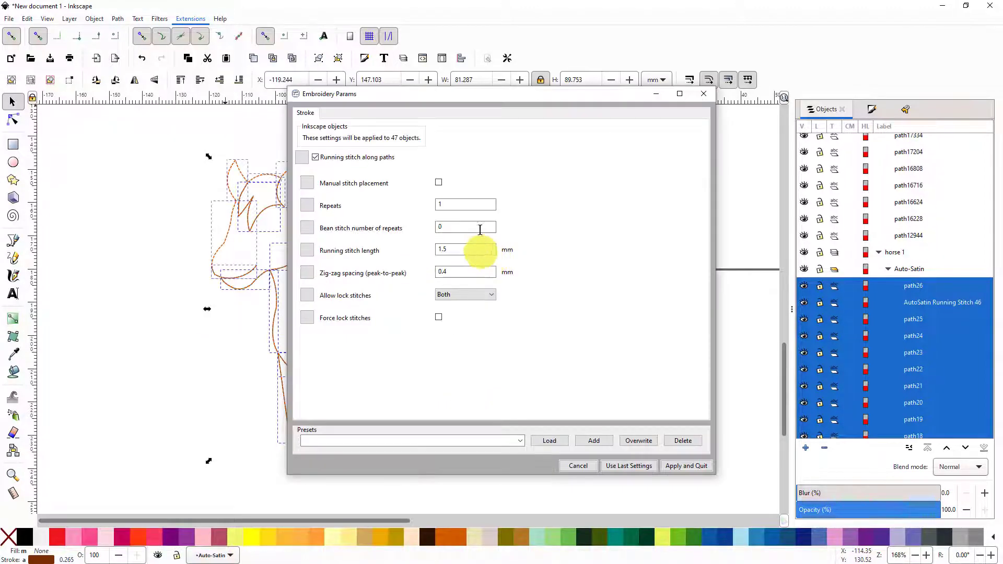
drag(509, 95, 0, 100)
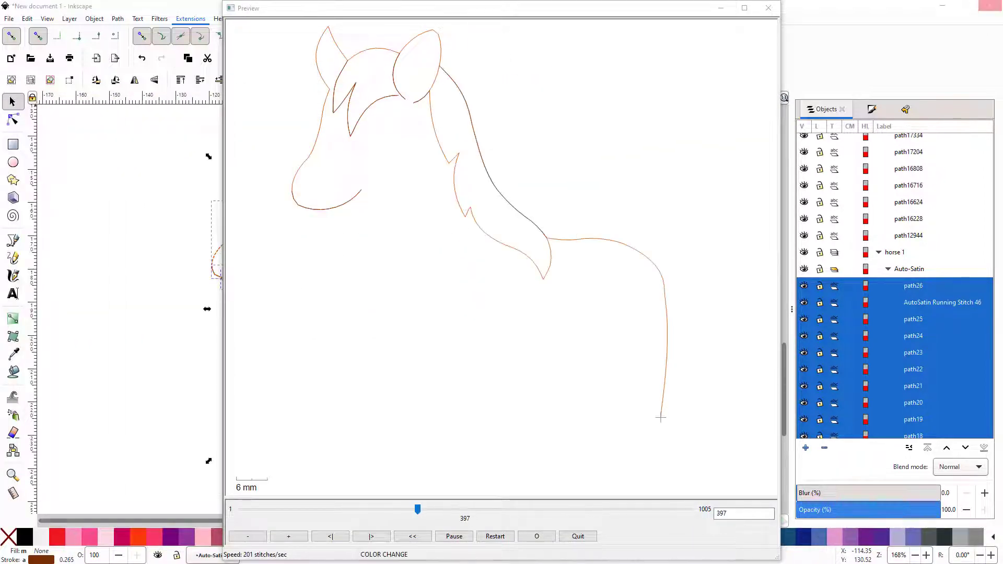
Slow the stitch preview to 25 stitches/sec, maximise it, replay the horse's stitching from the start and close it
click(254, 537)
click(255, 536)
click(255, 537)
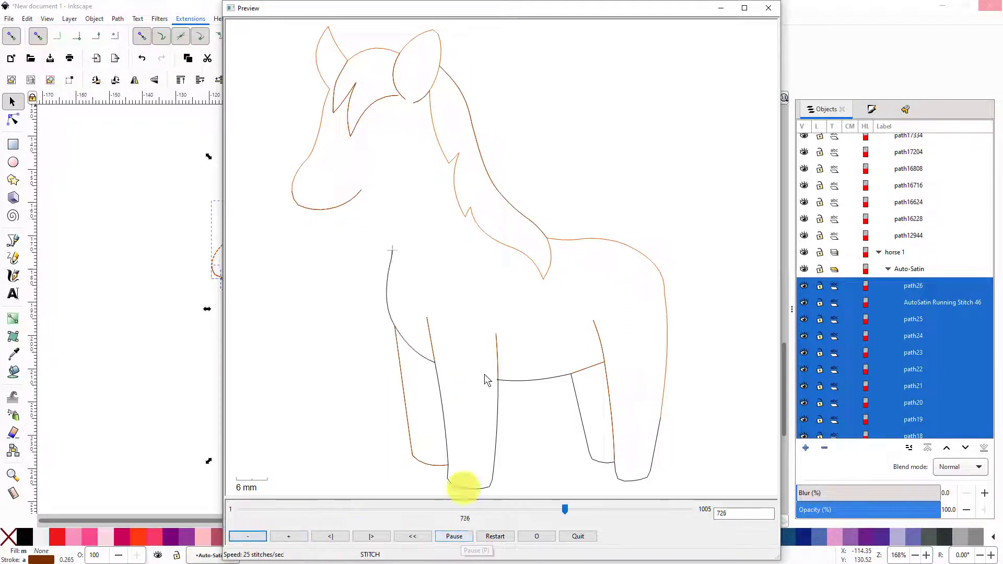
double_click(561, 3)
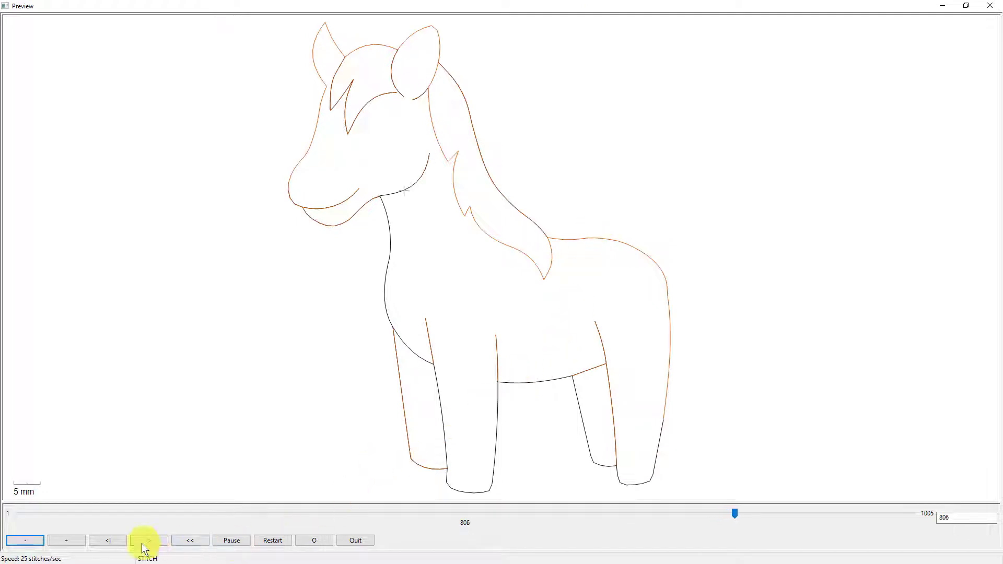
click(267, 537)
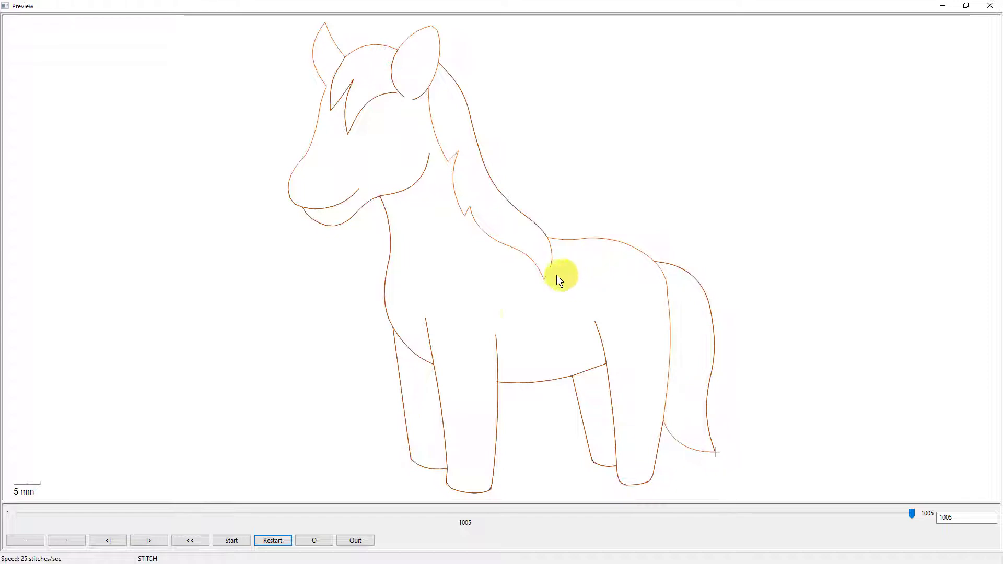
click(356, 541)
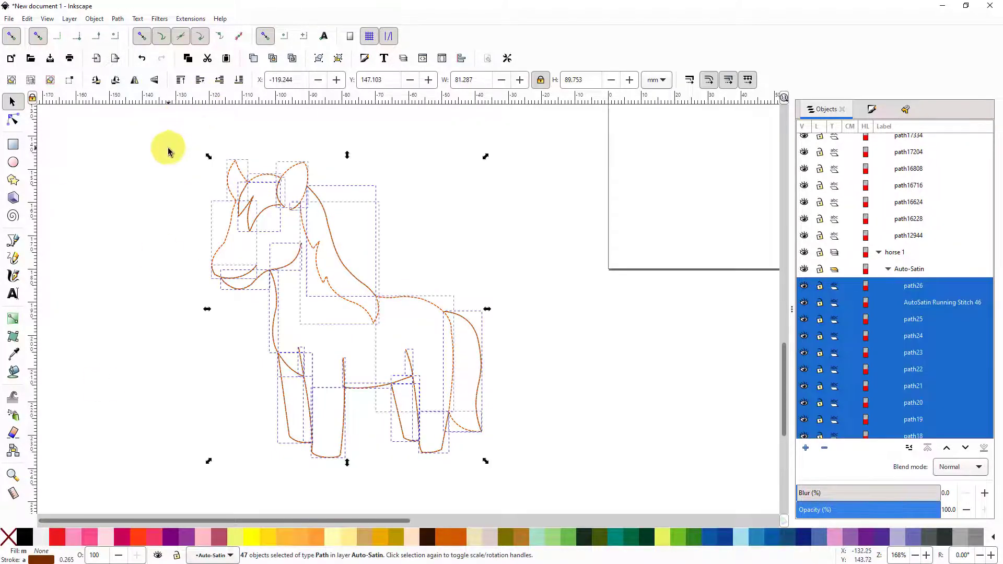
Select all paths of the running-stitch horse and set their stroke colour to black
click(131, 132)
drag(131, 132, 544, 494)
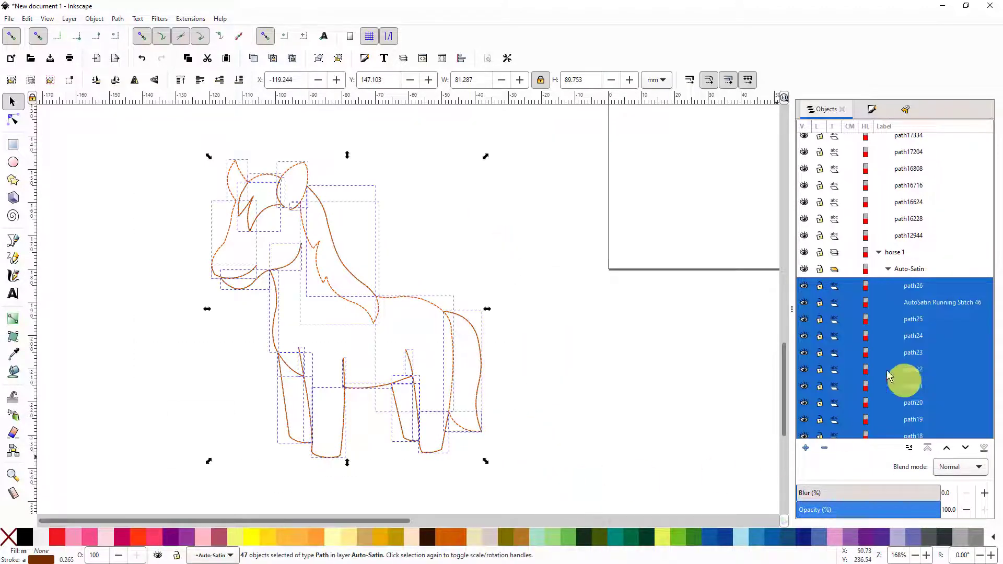
shift+click(29, 538)
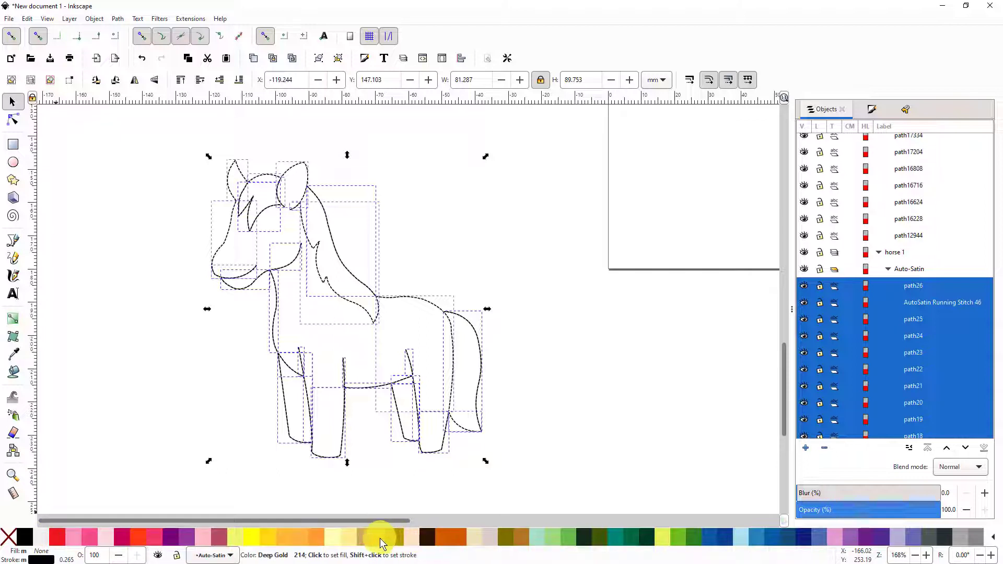
scroll(380, 538, up, 1)
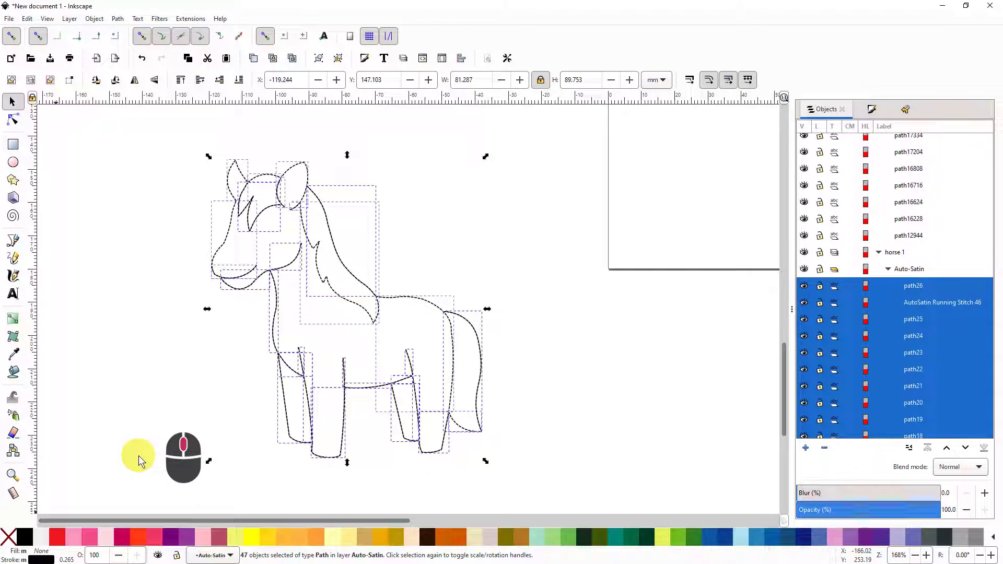
middle_click(131, 426)
mouse_move(131, 427)
mouse_down()
mouse_move(144, 423)
mouse_move(132, 424)
mouse_up()
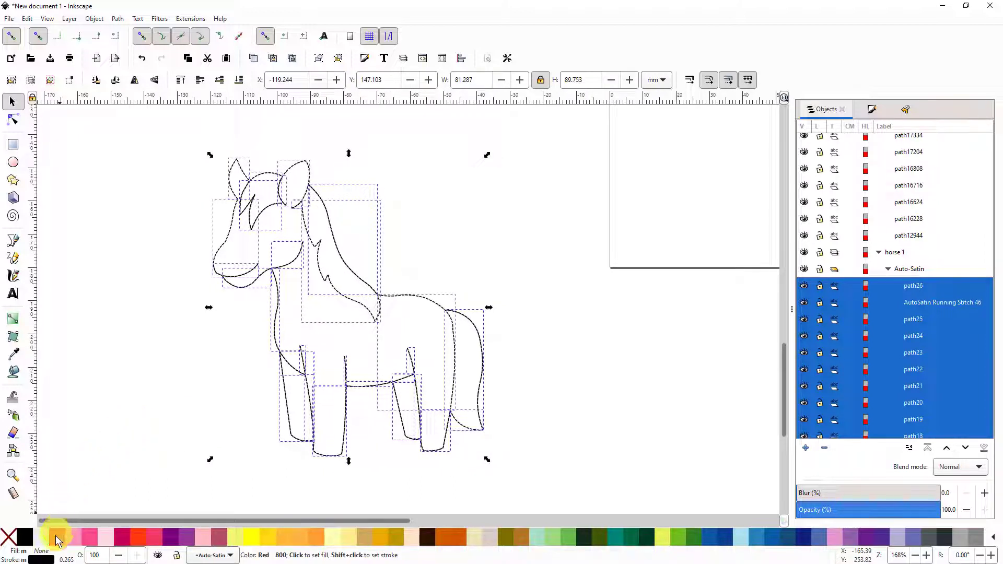
Try red, dark olive and light green strokes on the selected horse paths and set them back to black
shift+click(57, 541)
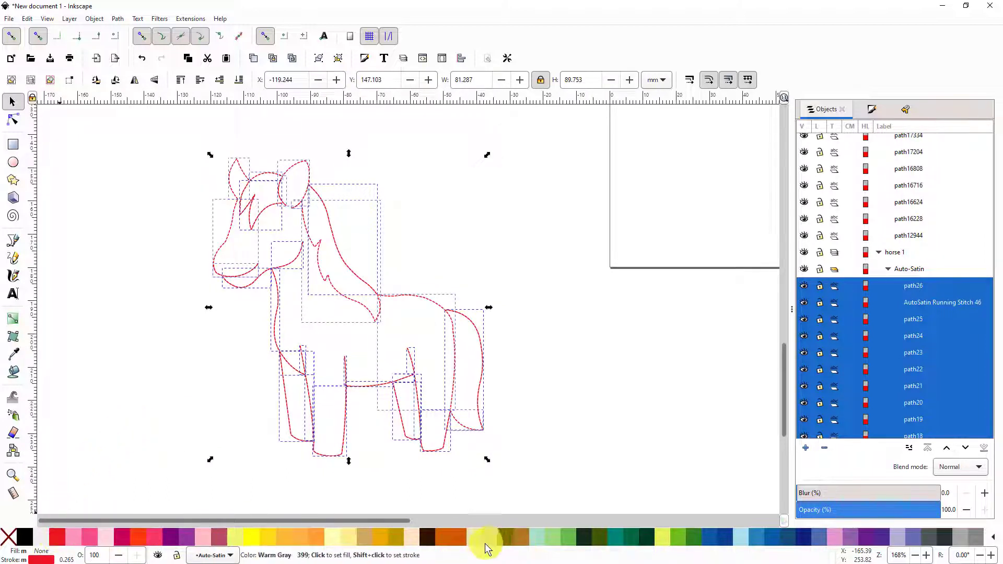
shift+click(600, 540)
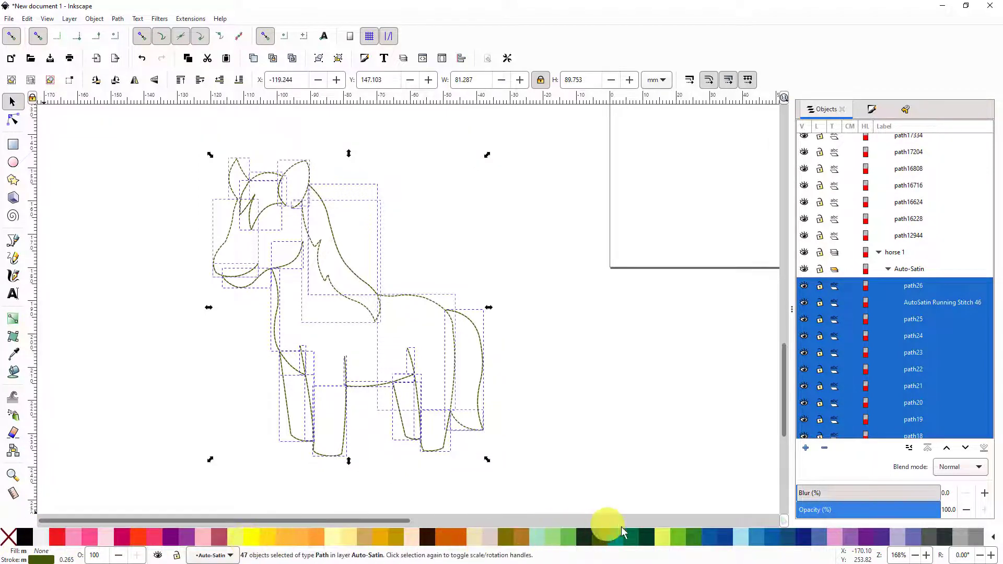
shift+click(676, 537)
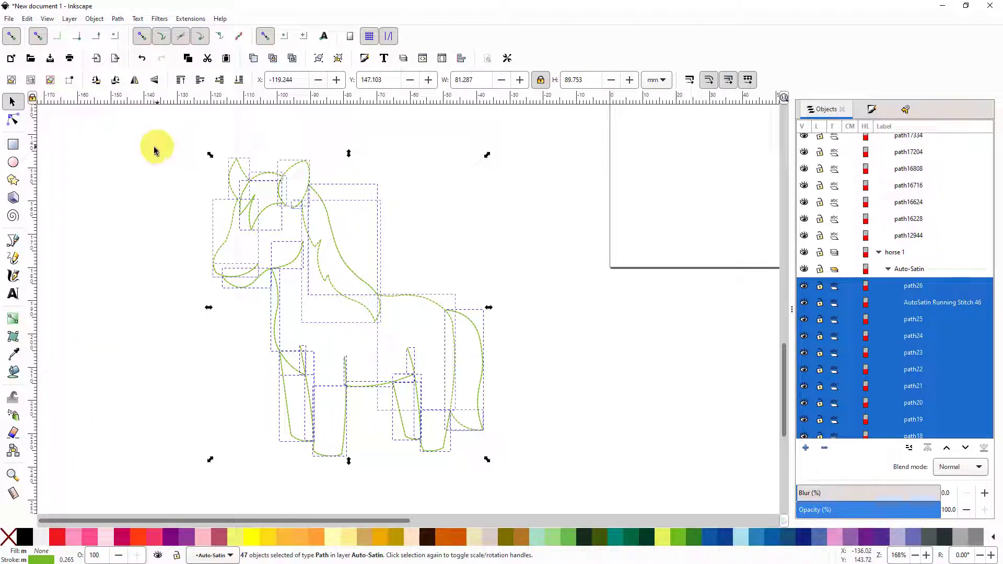
shift+click(26, 538)
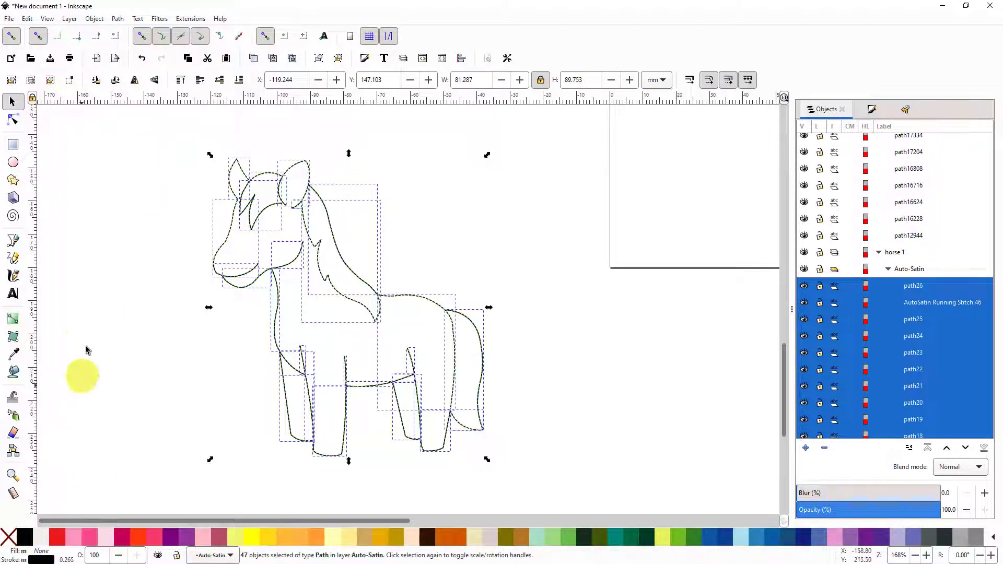
Open the Ink/Stitch embroidery params for the selected horse paths, move the dialog aside and maximise the stitch preview
click(188, 19)
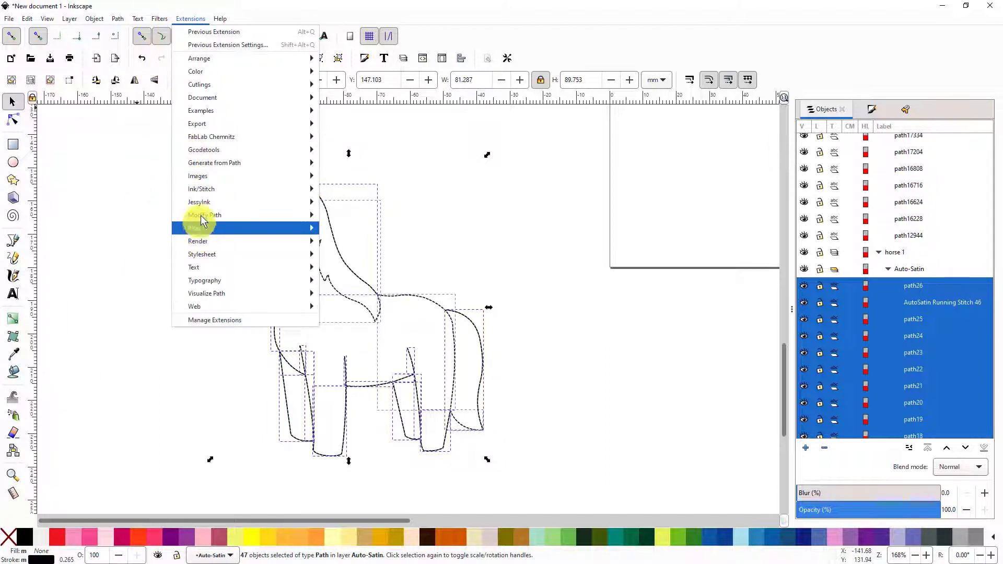
mouse_move(198, 188)
click(347, 265)
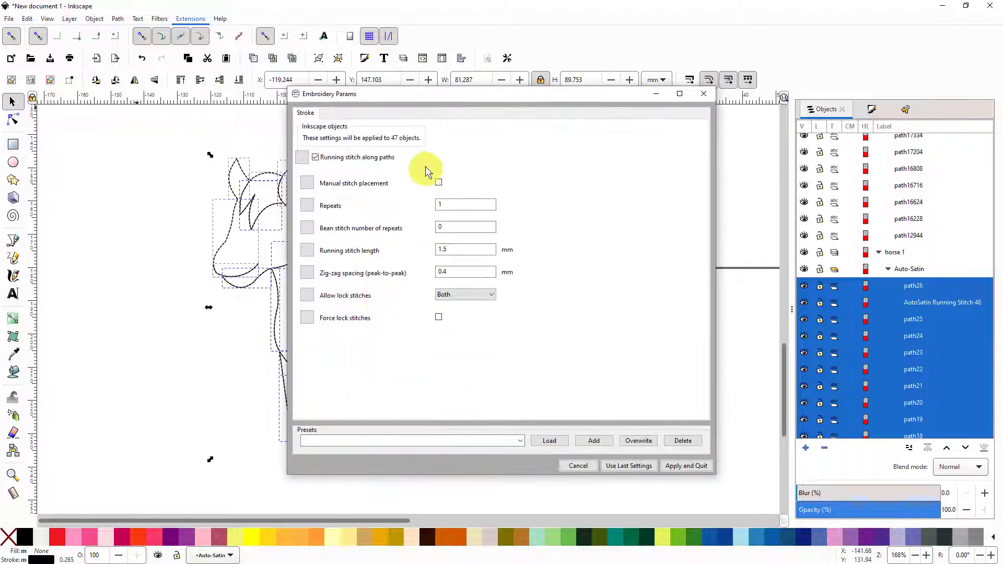
drag(518, 96, 0, 127)
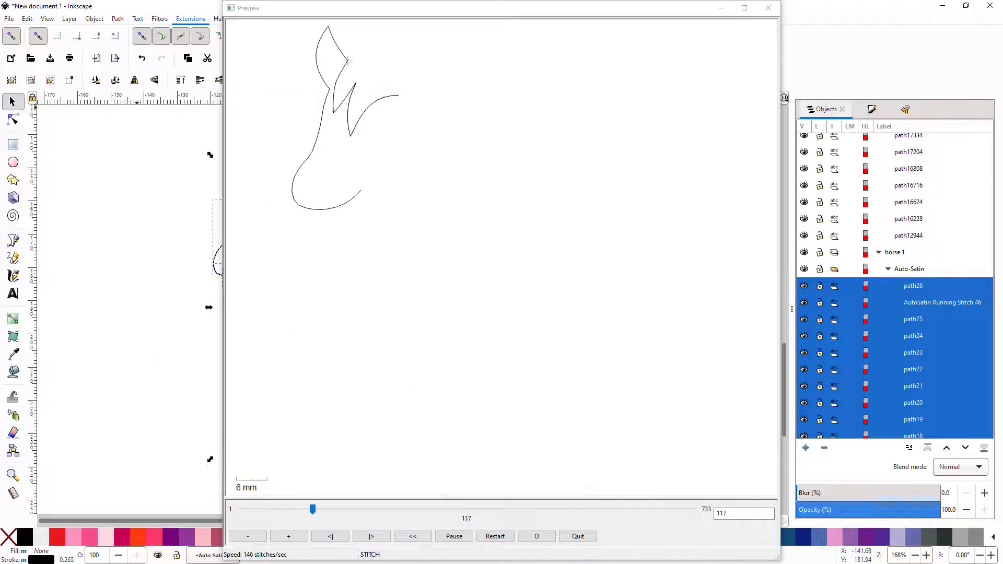
double_click(531, 7)
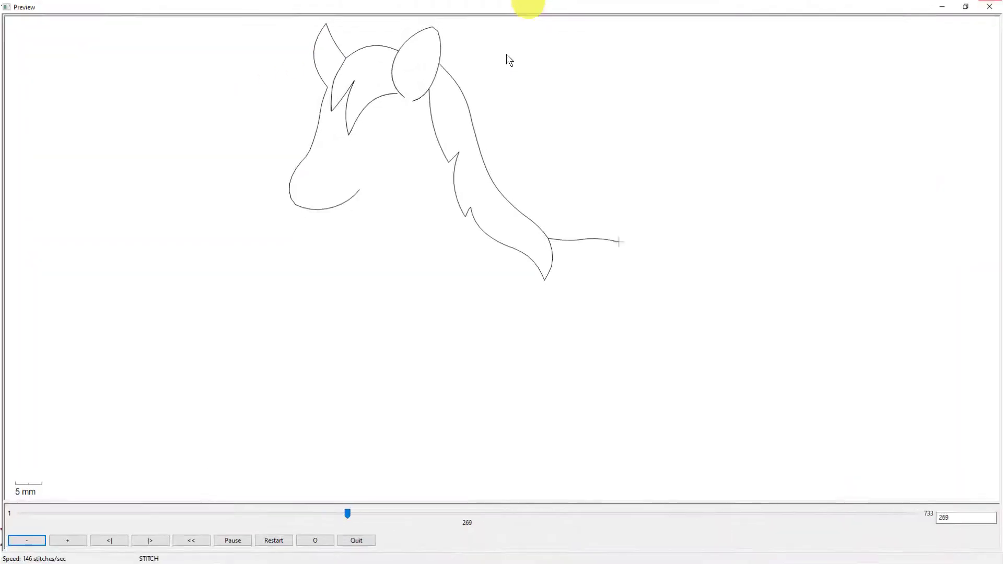
Speed the stitch preview up to 4672 stitches/sec
click(64, 541)
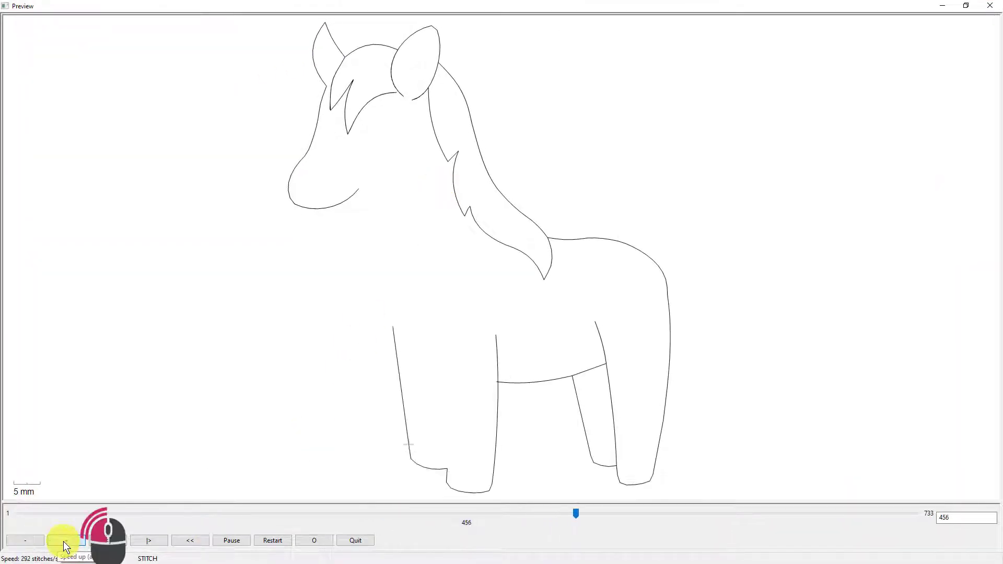
click(64, 541)
click(64, 541)
click(64, 541)
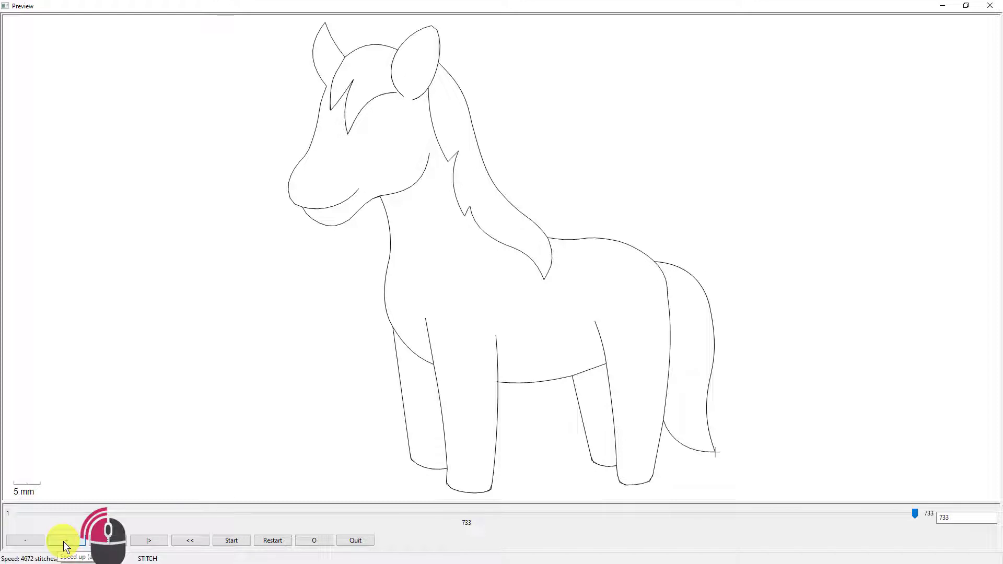
Slow the stitch preview down to 2 stitches/sec
click(26, 543)
click(26, 543)
click(26, 543)
click(26, 543)
click(26, 544)
click(27, 543)
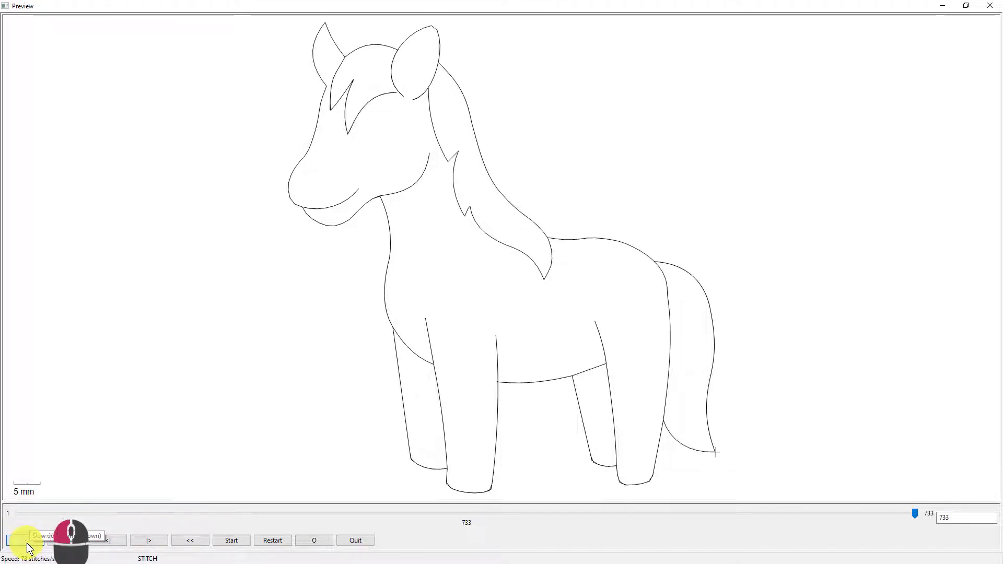
click(26, 544)
click(27, 543)
click(27, 543)
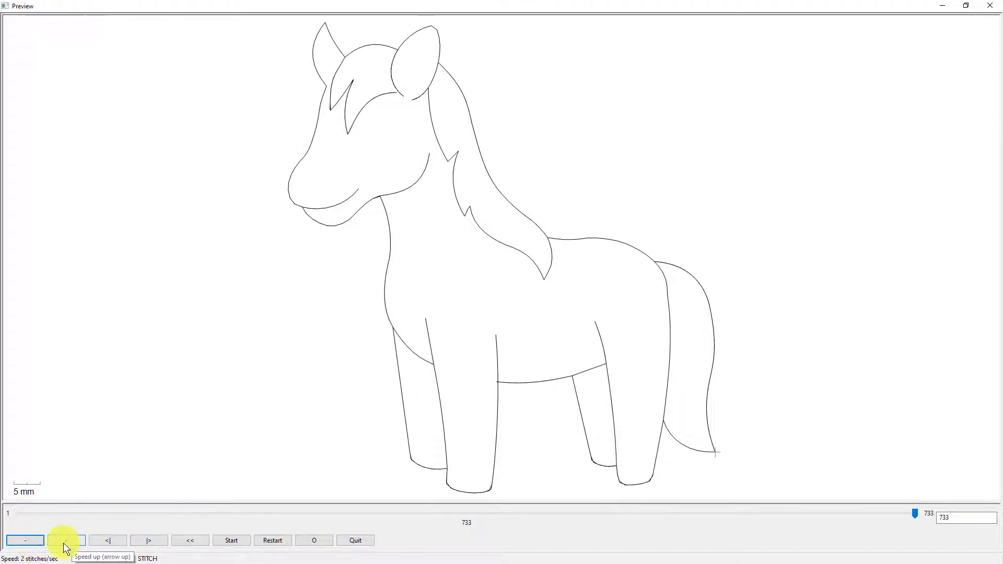
Replay the horse's stitching from the start, raise the speed to 16 stitches/sec and close the preview when it finishes
click(269, 541)
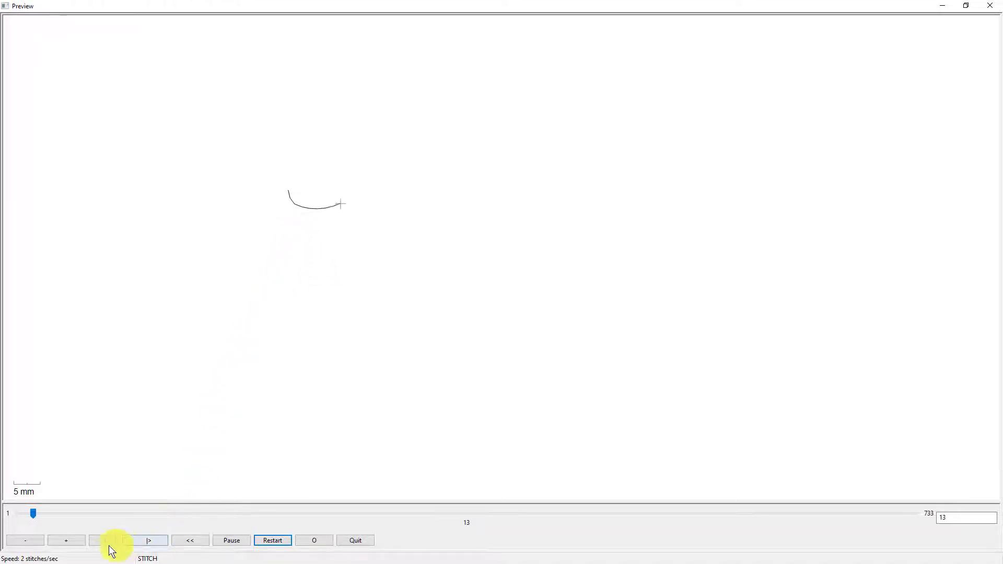
click(71, 541)
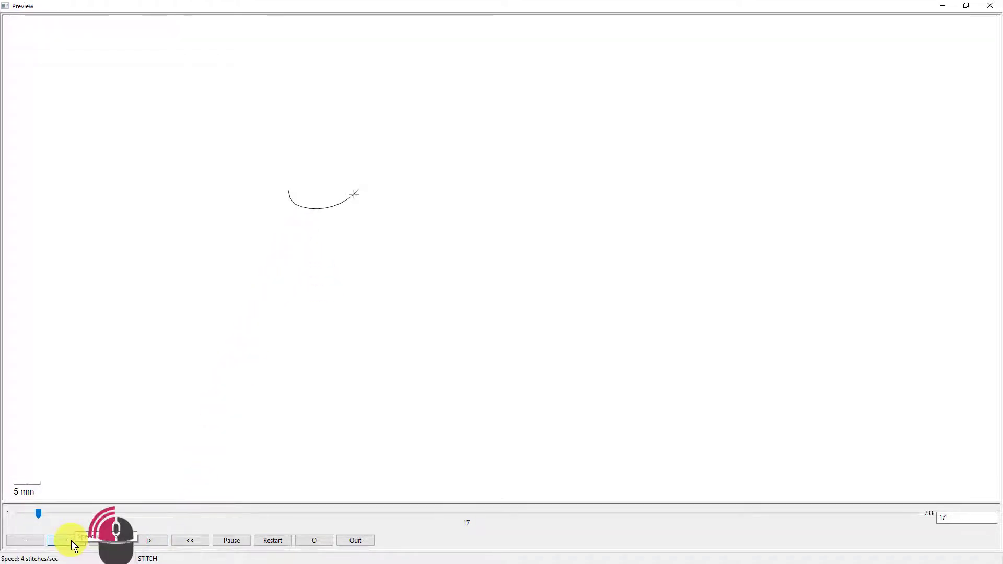
click(71, 540)
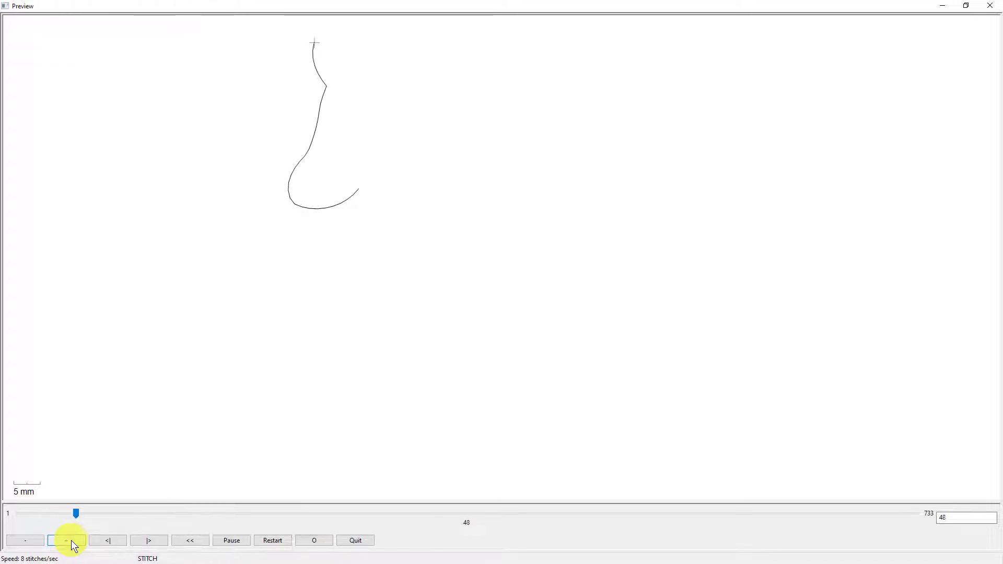
click(71, 540)
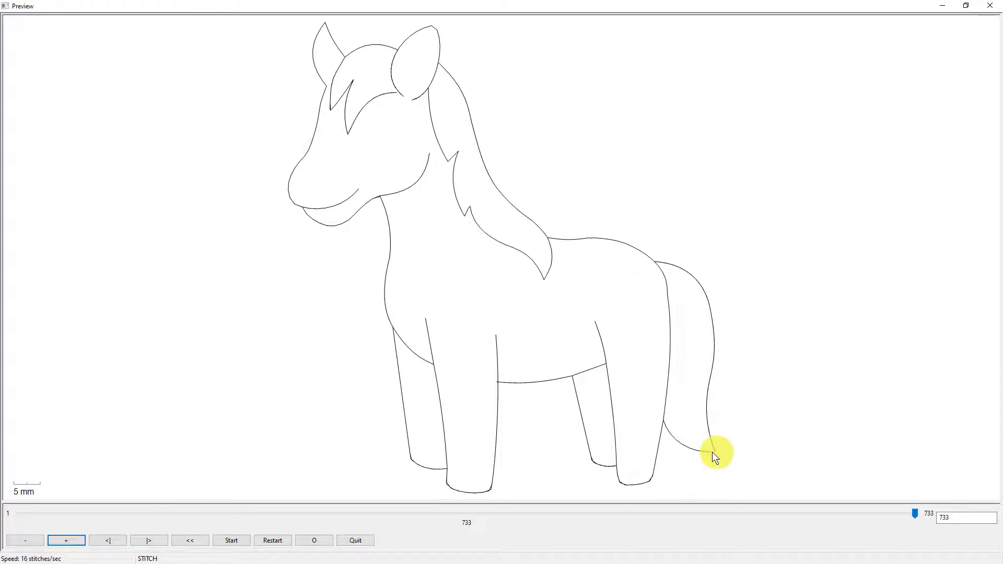
click(993, 10)
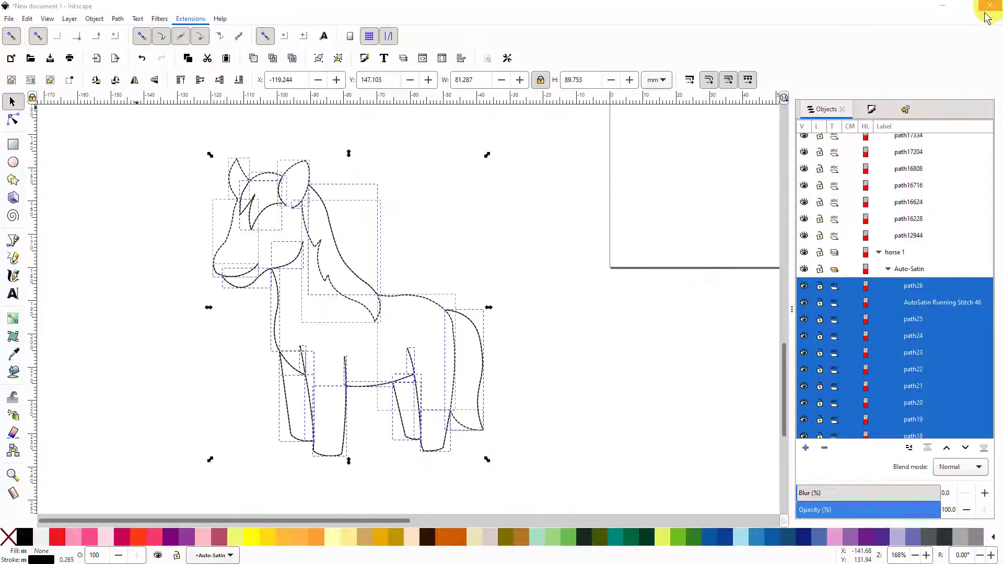
Select all paths of the green horse in layer horse 2 and convert the lines to satin columns
scroll(496, 262, down, 2)
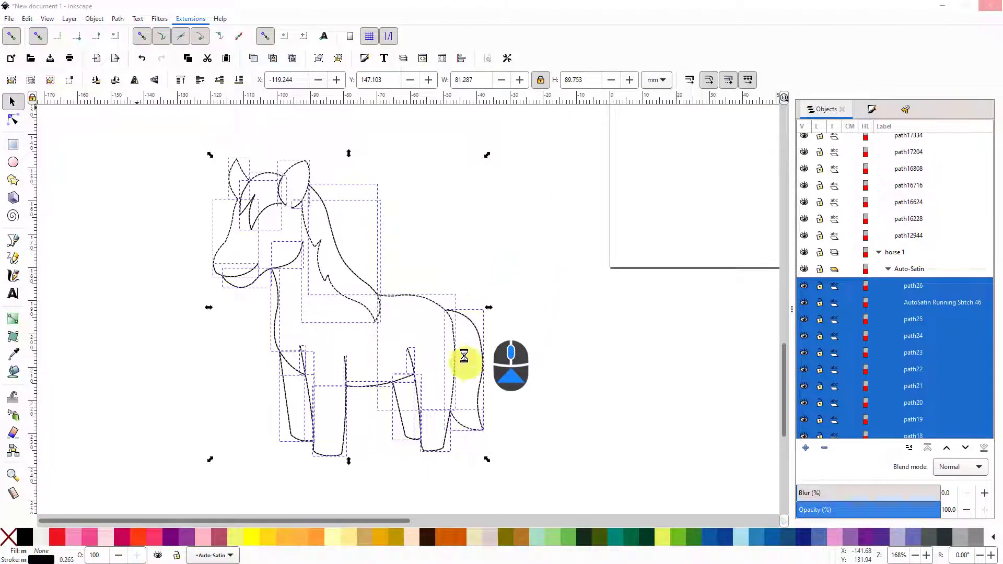
scroll(456, 266, down, 2)
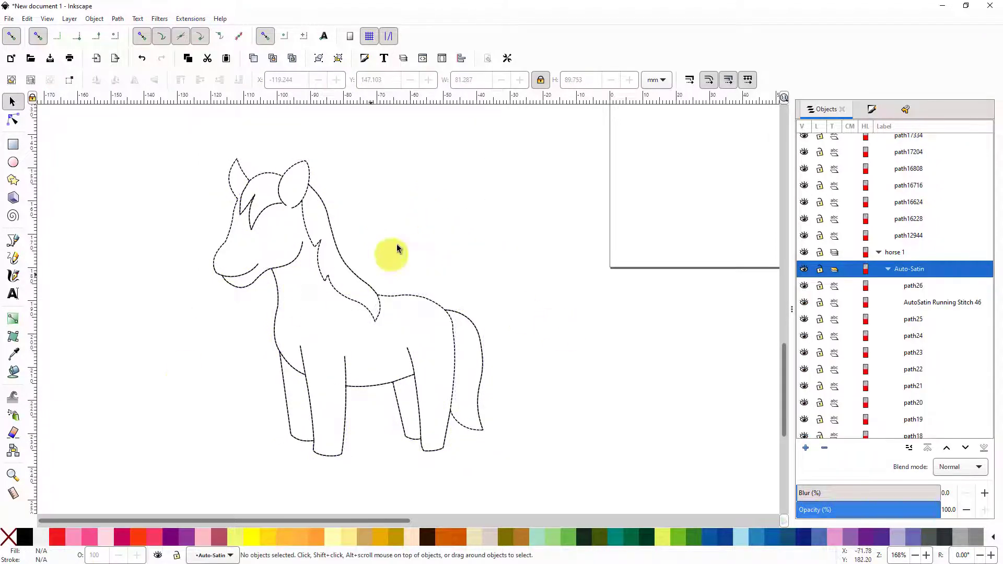
scroll(523, 256, down, 1)
scroll(525, 290, down, 3)
scroll(525, 309, down, 1)
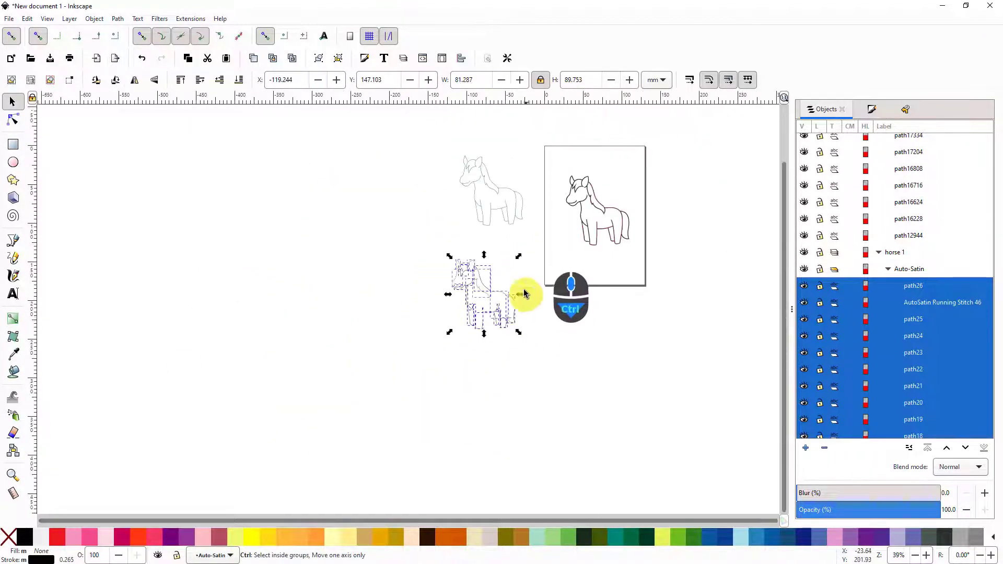
drag(445, 146, 529, 242)
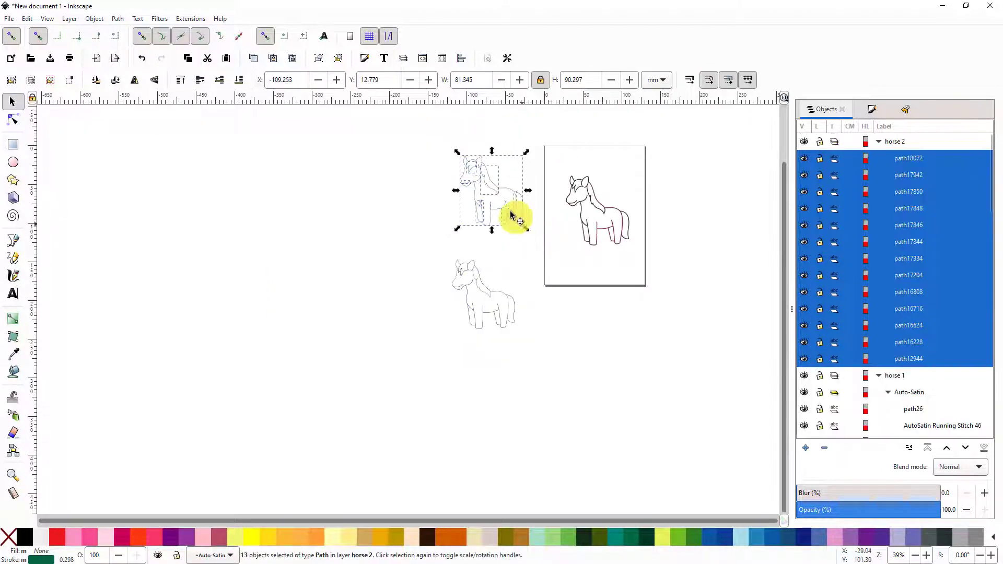
scroll(522, 212, up, 1)
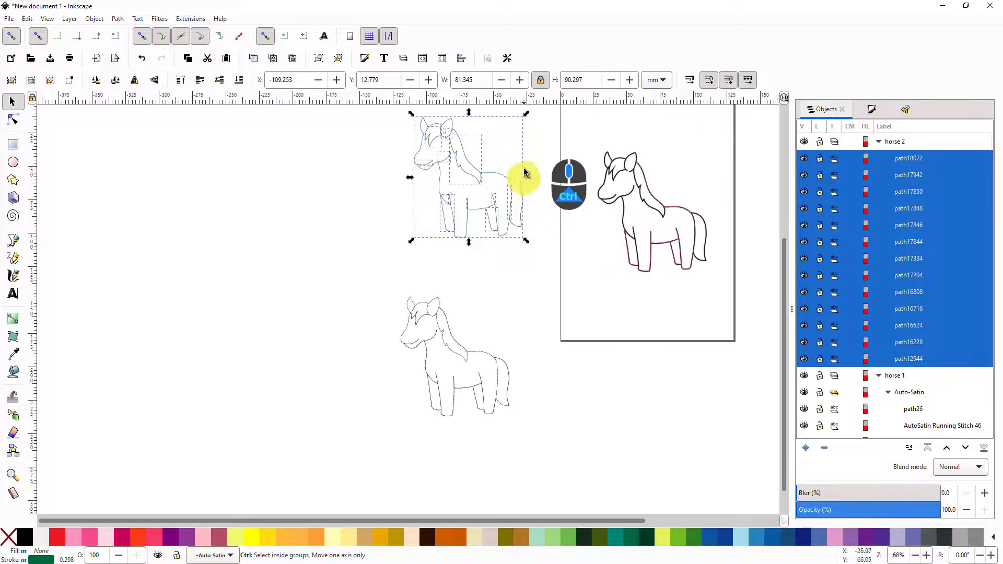
scroll(444, 224, up, 2)
scroll(392, 269, up, 6)
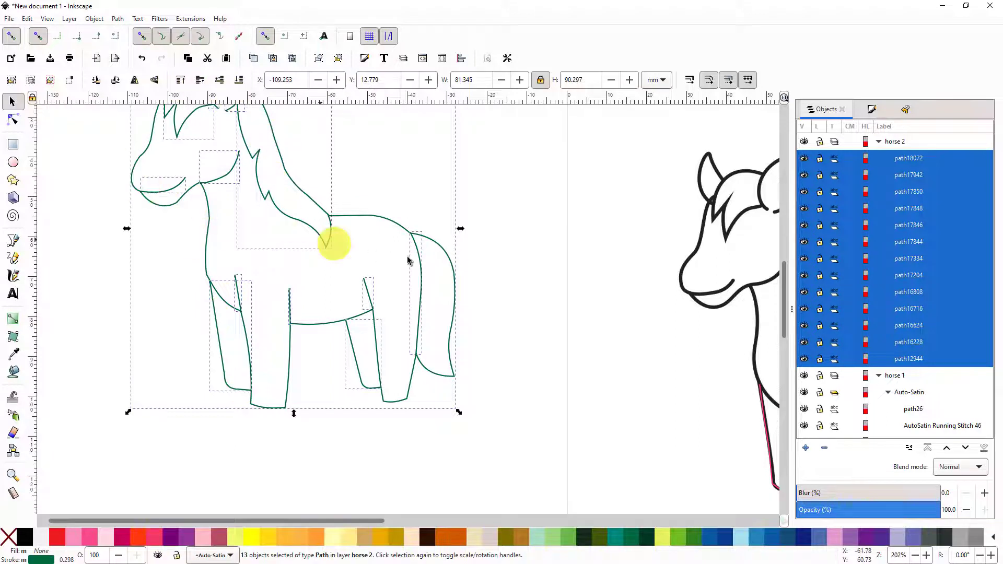
drag(487, 250, 532, 300)
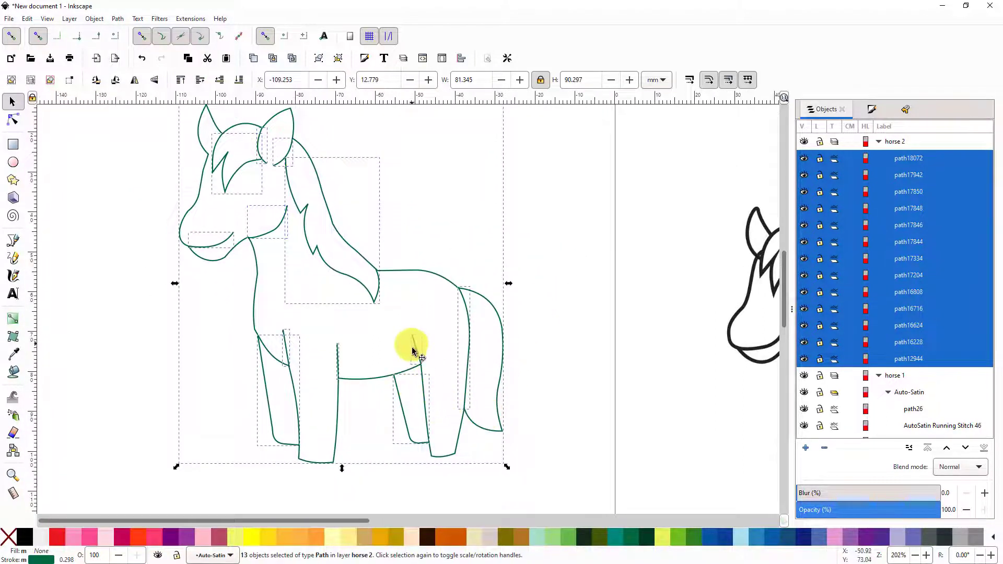
click(188, 20)
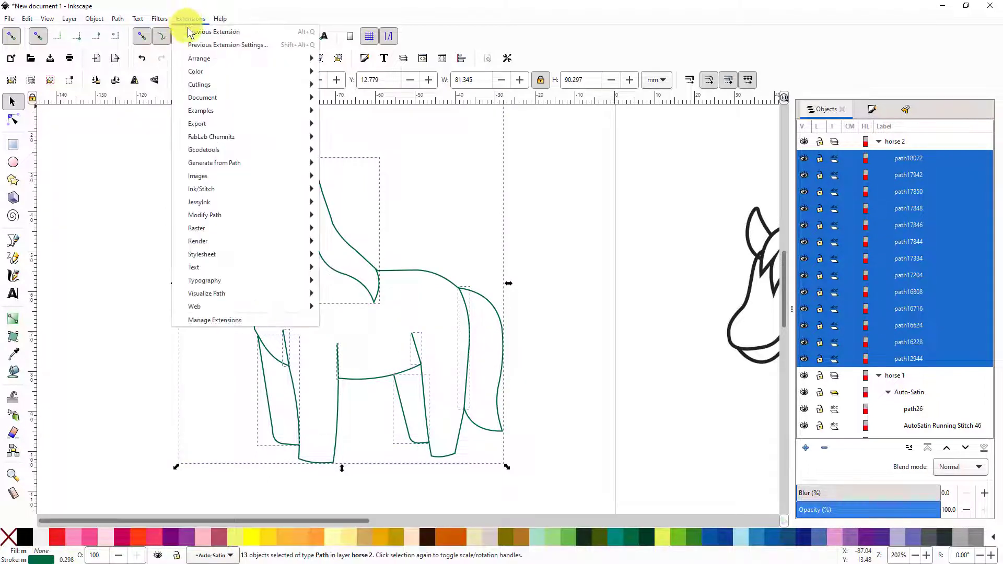
mouse_move(203, 189)
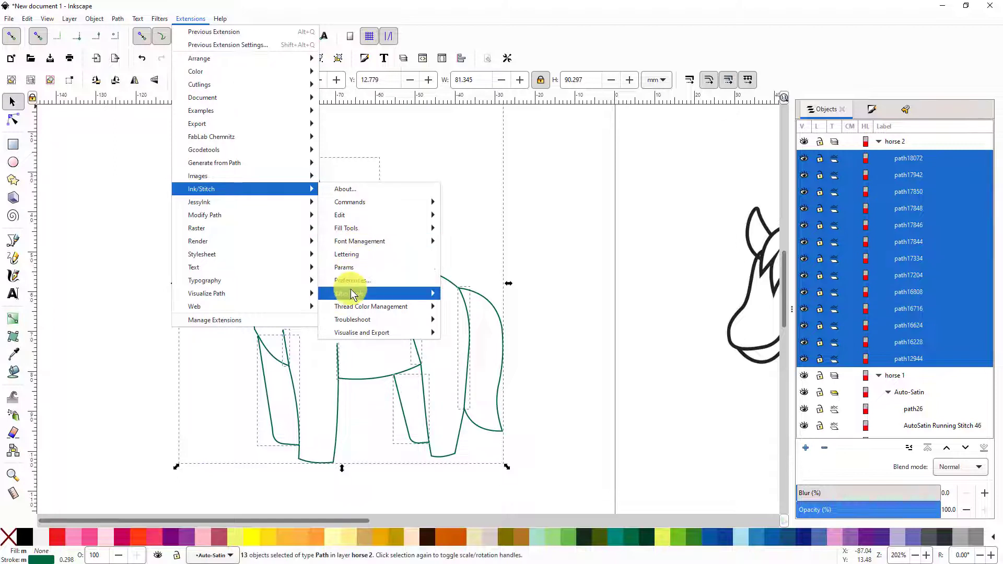
mouse_move(355, 294)
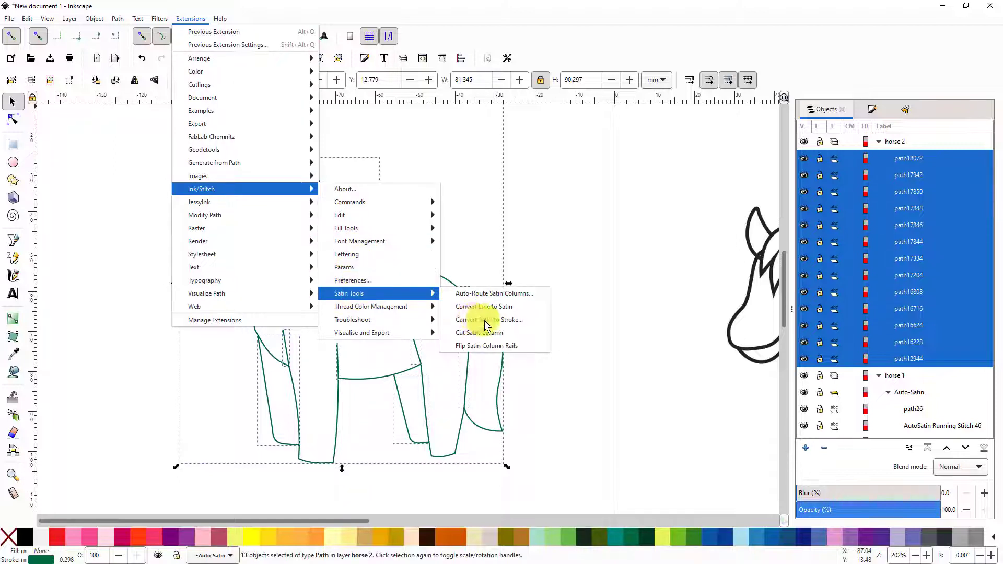
click(488, 306)
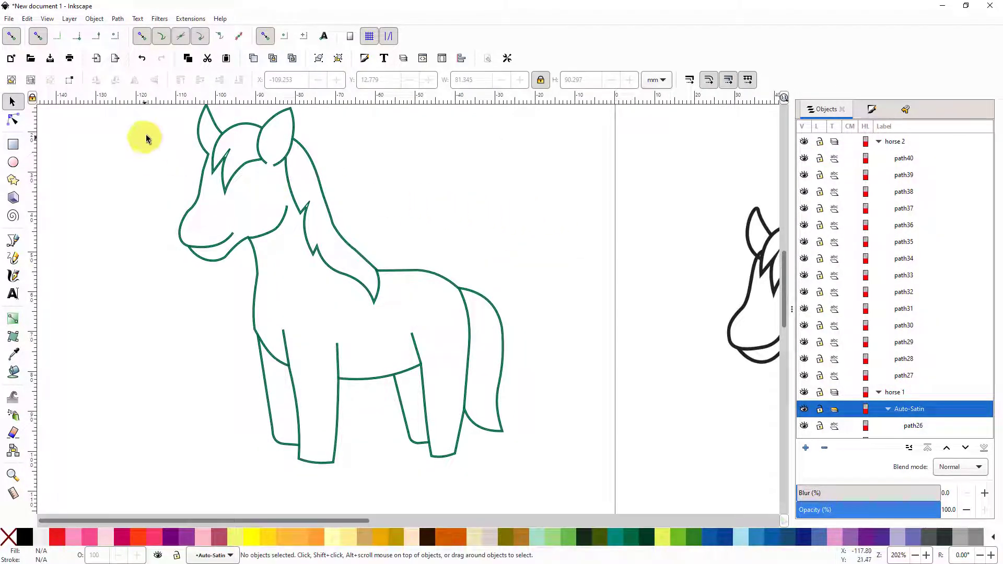
Auto-route the satin columns of all green horse paths in layer horse 2, without trimming jump stitches or preserving their order
ctrl+scroll(526, 234, down, 1)
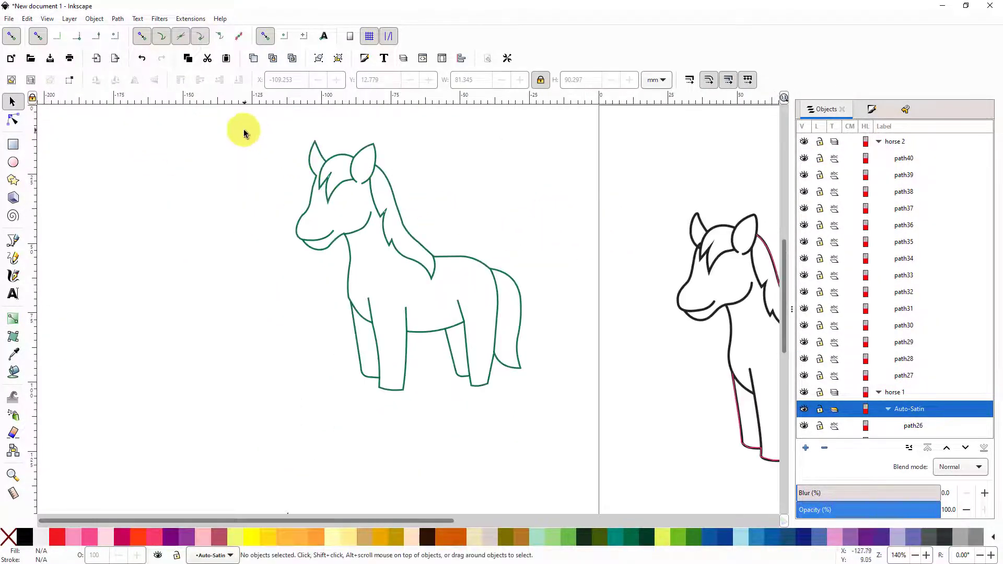
drag(242, 128, 565, 421)
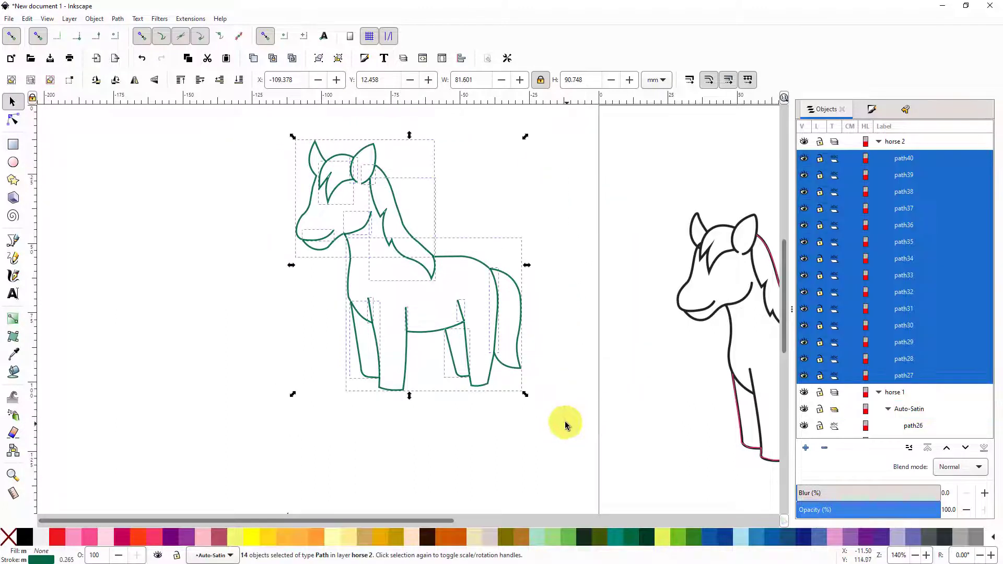
click(191, 20)
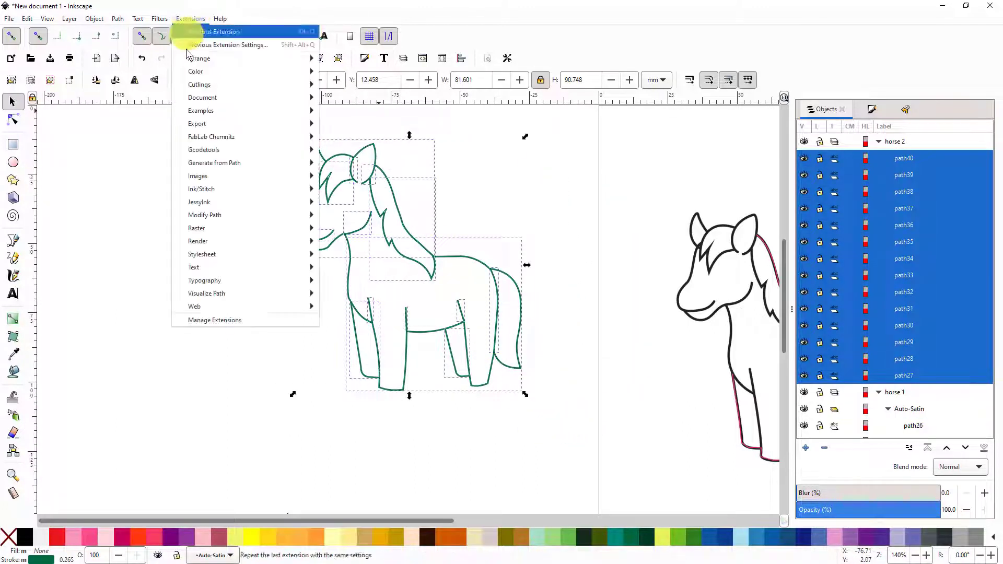
mouse_move(205, 190)
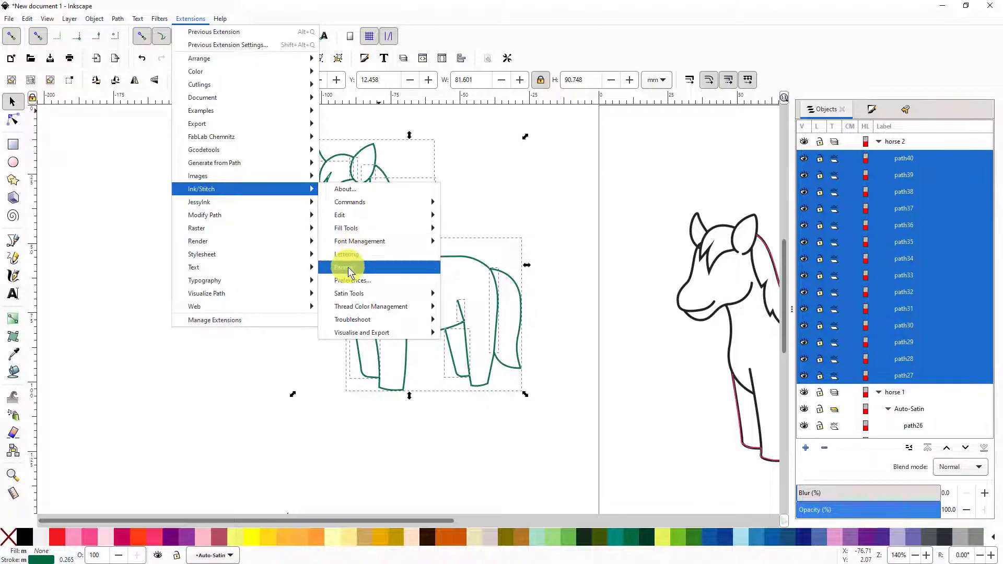
mouse_move(352, 293)
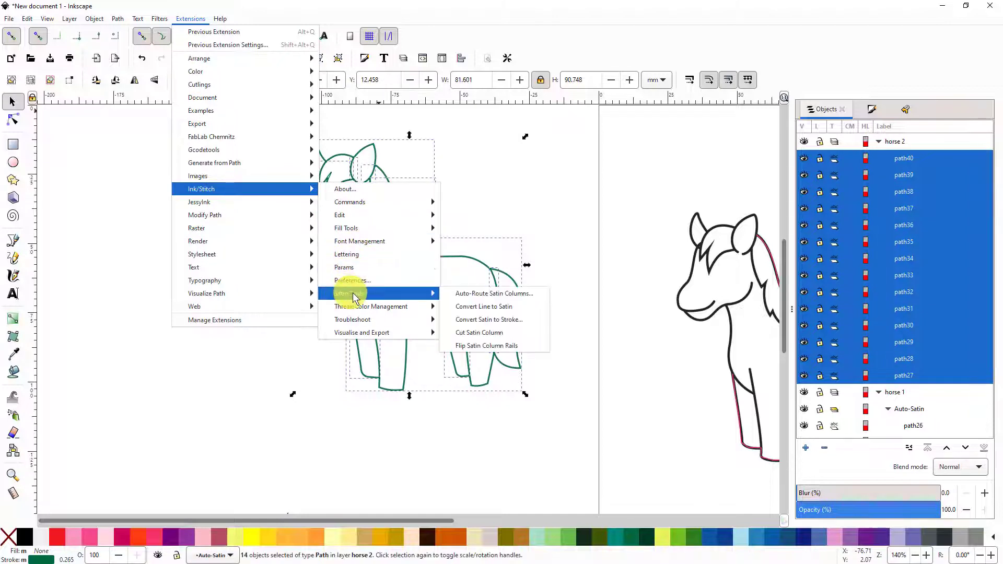
click(493, 294)
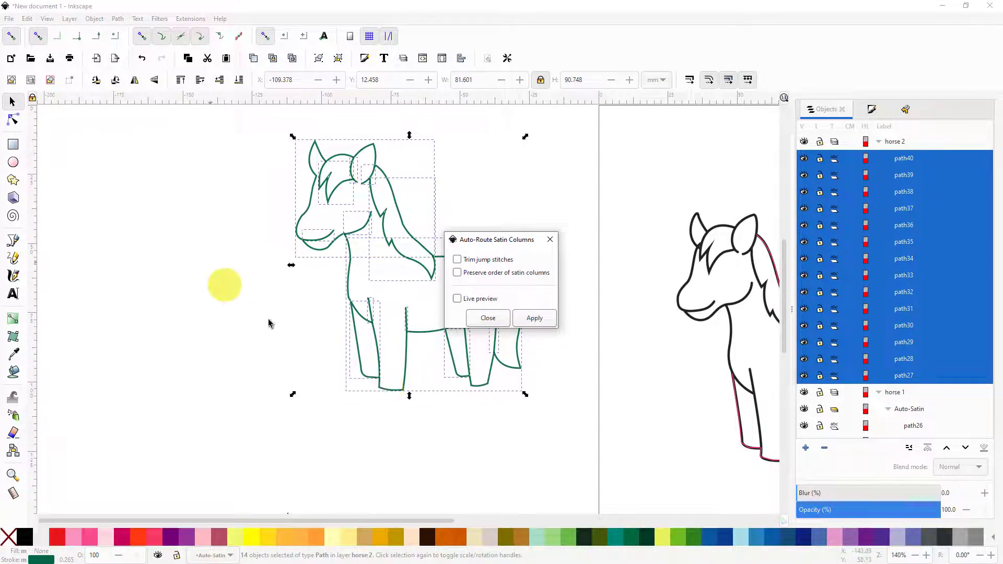
click(533, 318)
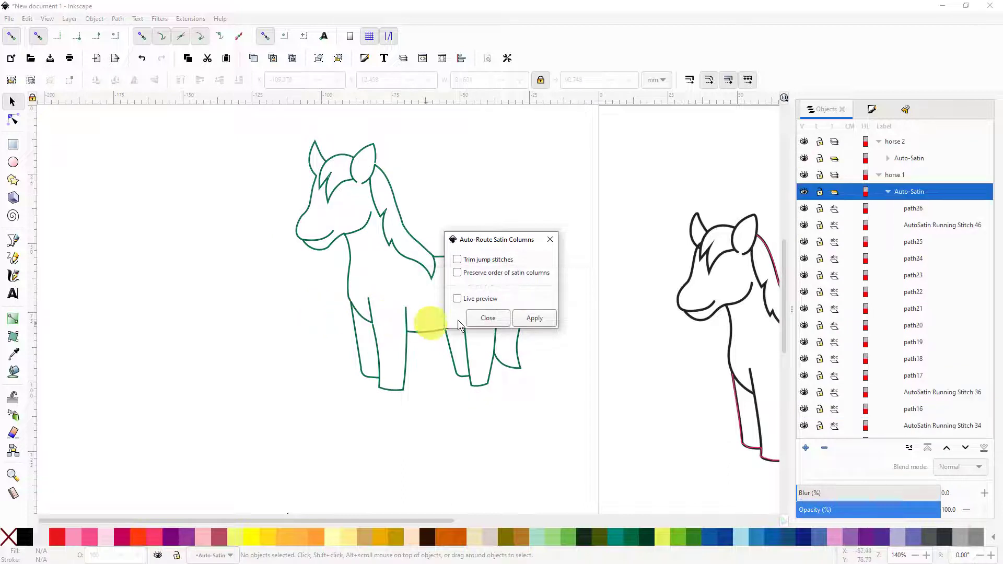
click(490, 319)
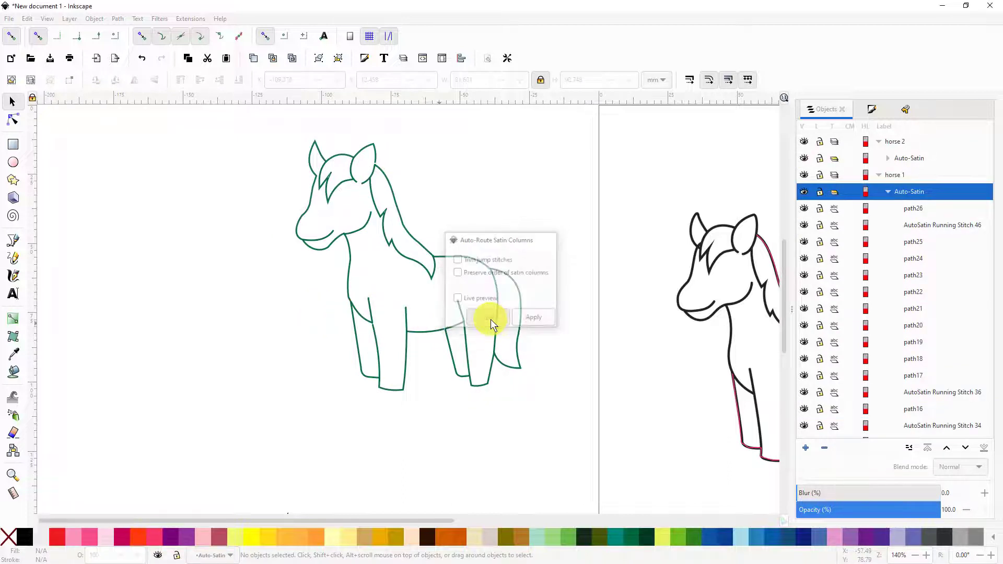
Convert the Auto-Satin group of horse 2 from satin to stroke without keeping the satin columns
drag(262, 128, 559, 433)
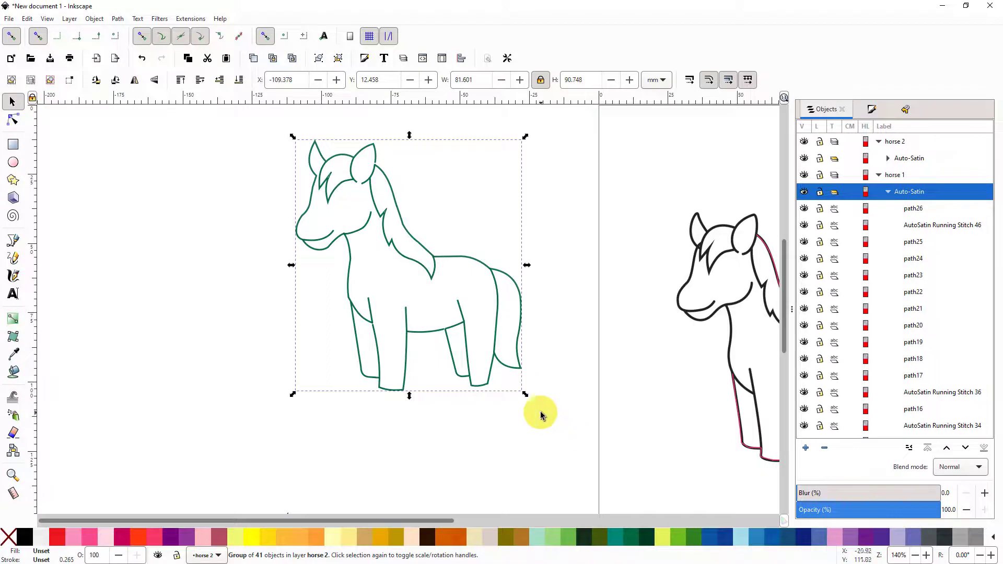
click(189, 19)
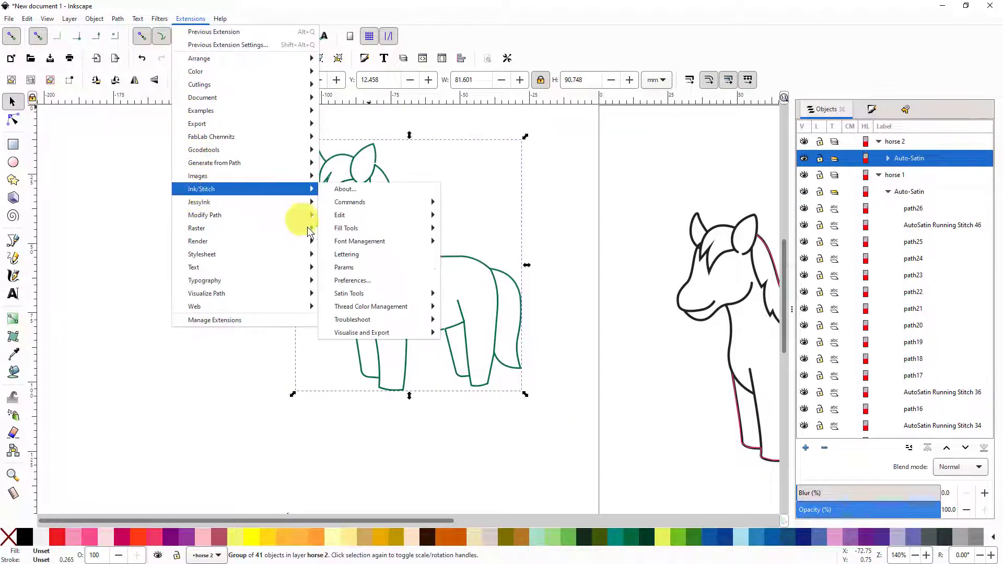
mouse_move(351, 293)
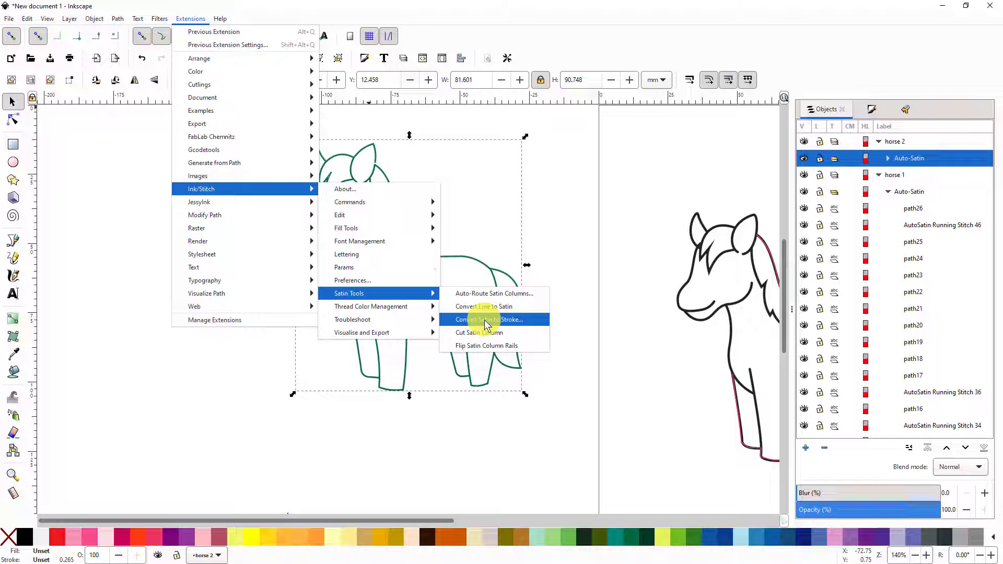
click(486, 325)
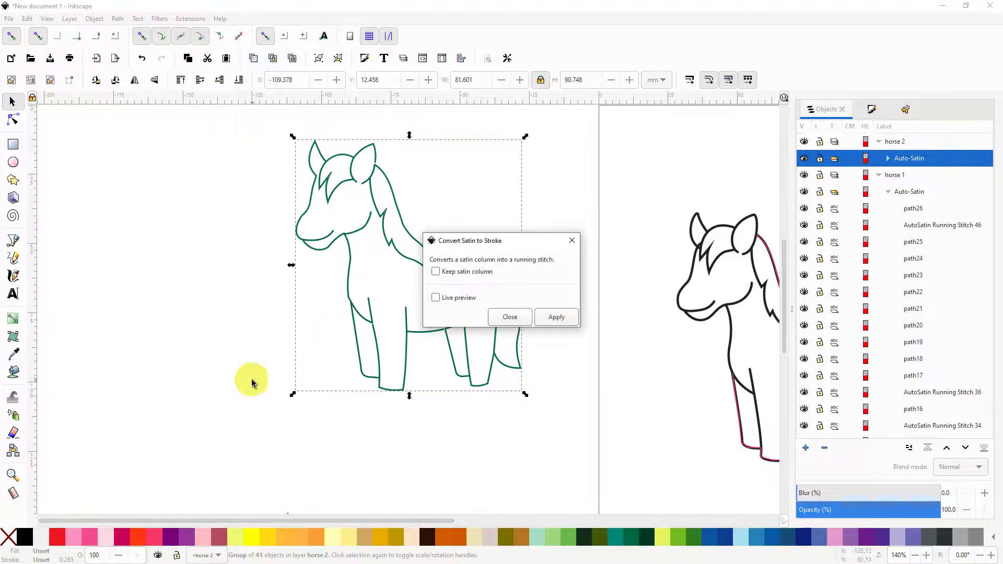
click(557, 317)
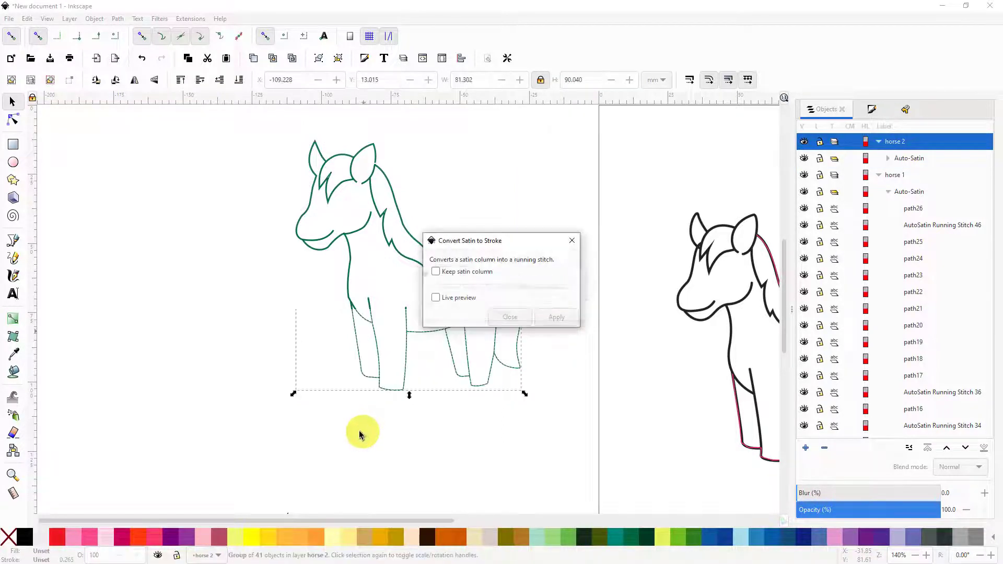
click(517, 317)
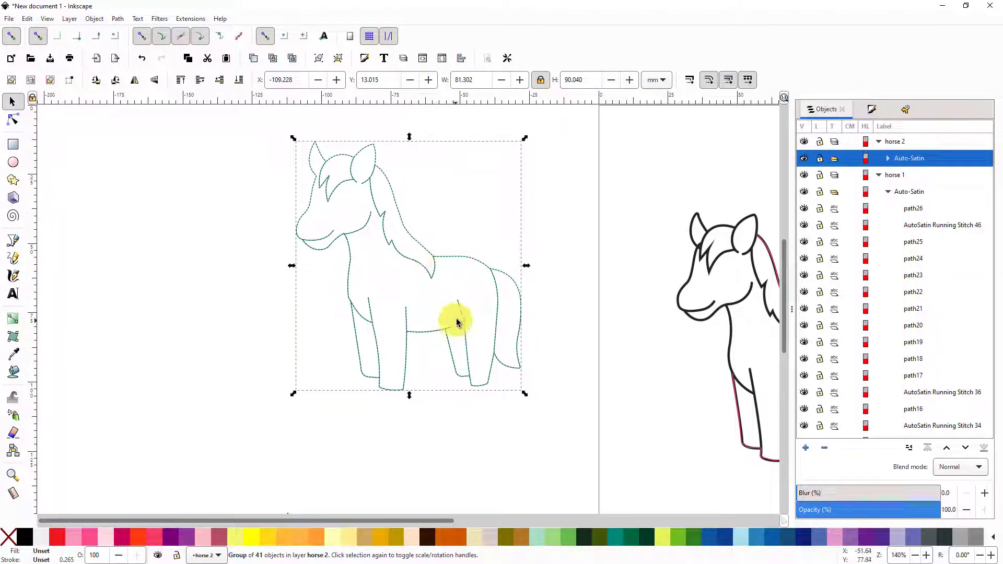
Move the horse 2 group next to the horse 1 running-stitch group, to about X -187 mm, Y 151 mm
scroll(468, 326, down, 3)
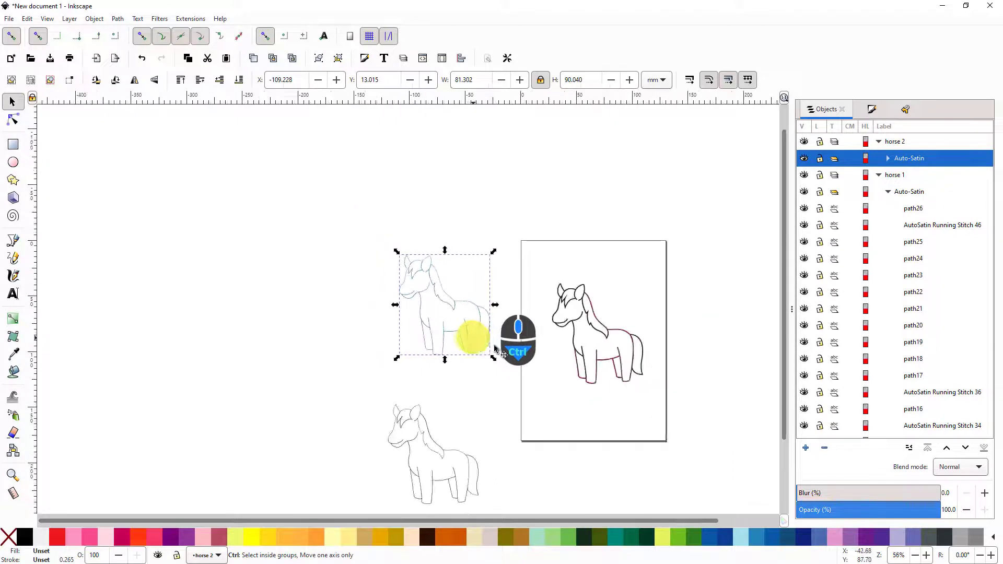
drag(453, 303, 358, 465)
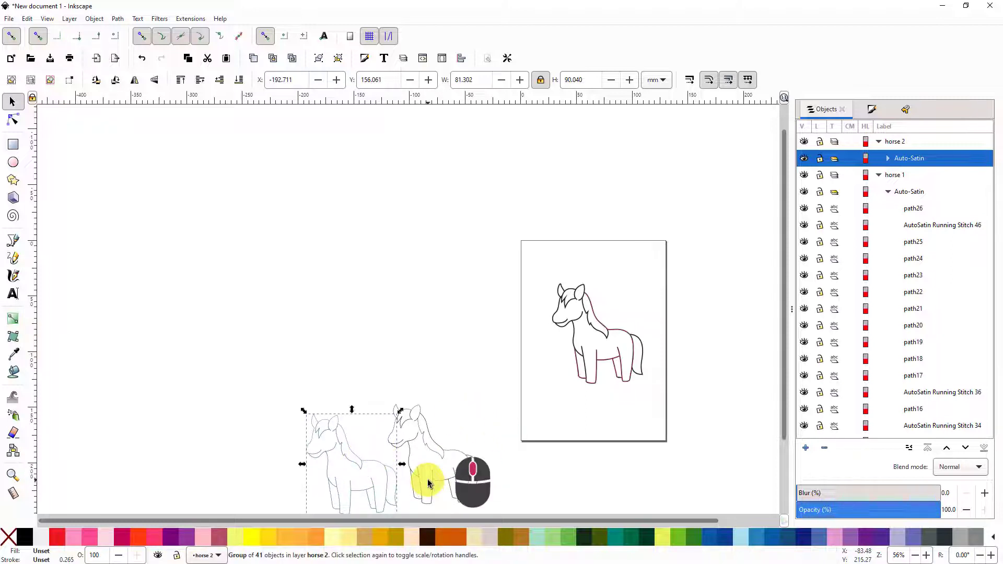
scroll(425, 476, down, 10)
scroll(434, 269, up, 1)
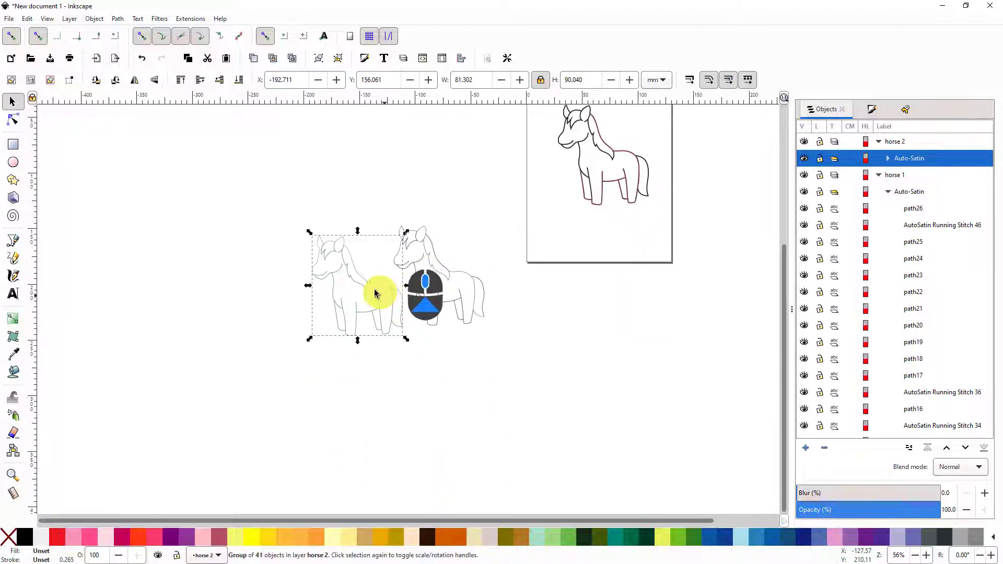
drag(366, 284, 372, 279)
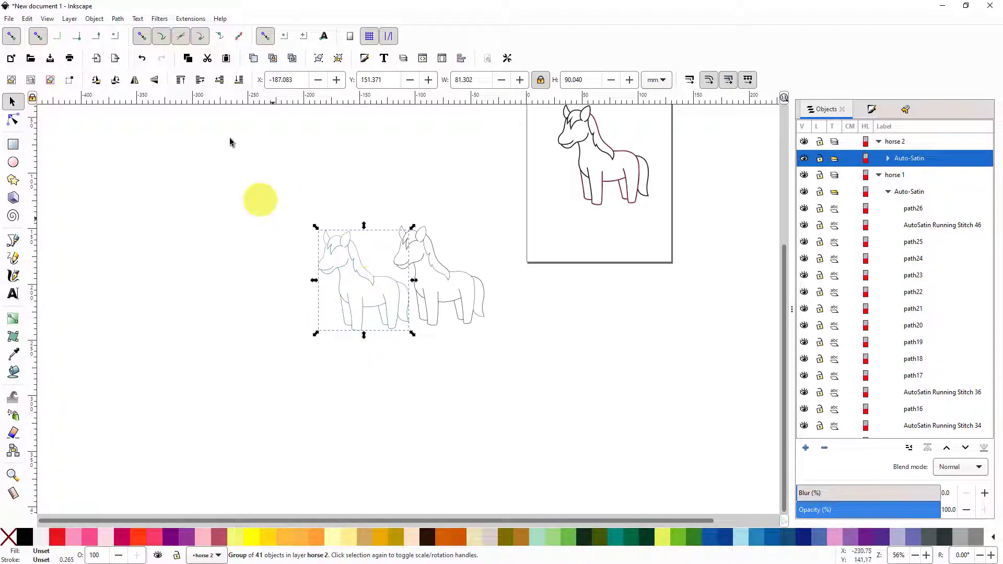
Open the Ink/Stitch Params for both Auto-Satin horse groups and maximize the stitch preview
drag(233, 183, 508, 390)
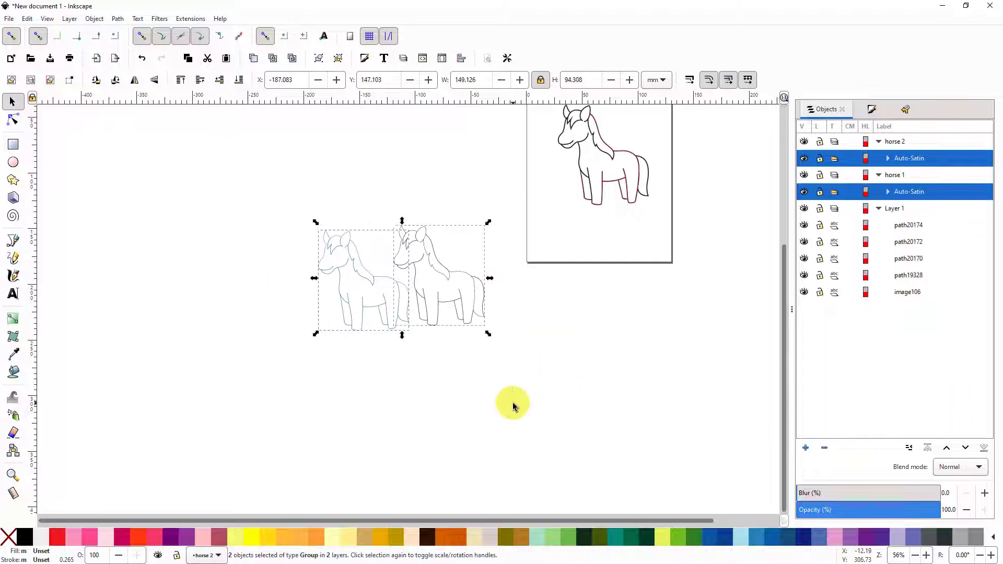
click(186, 20)
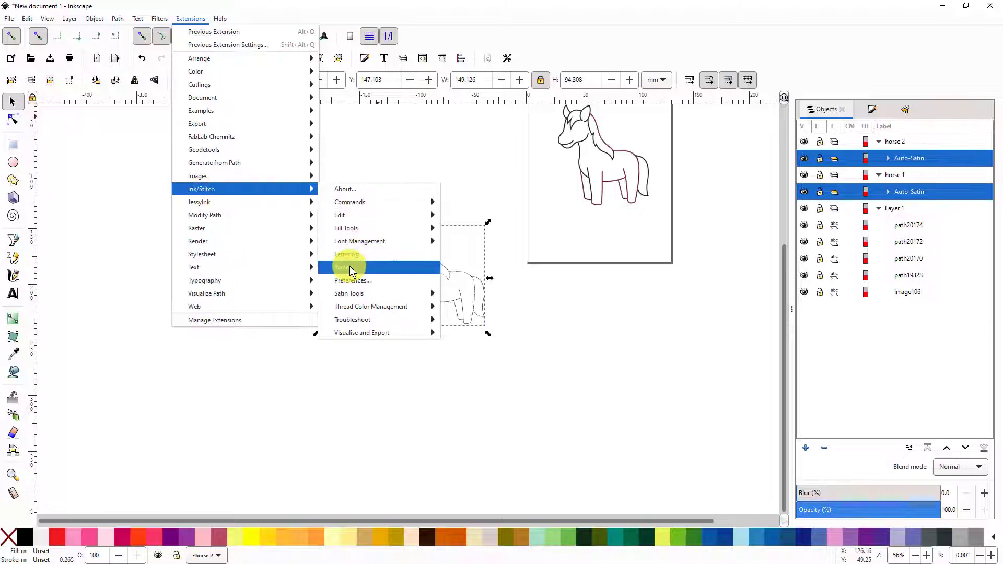
click(350, 268)
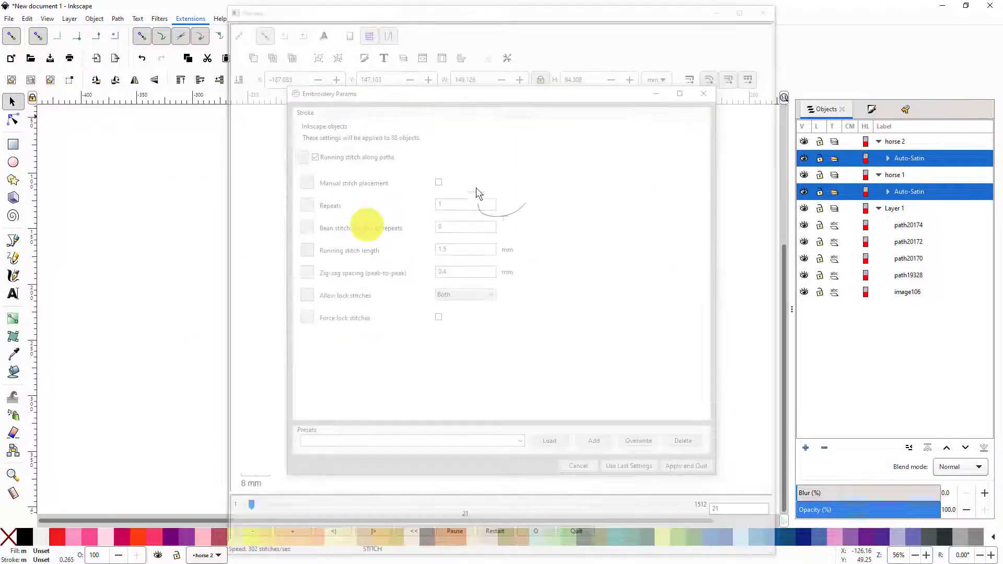
drag(528, 95, 0, 68)
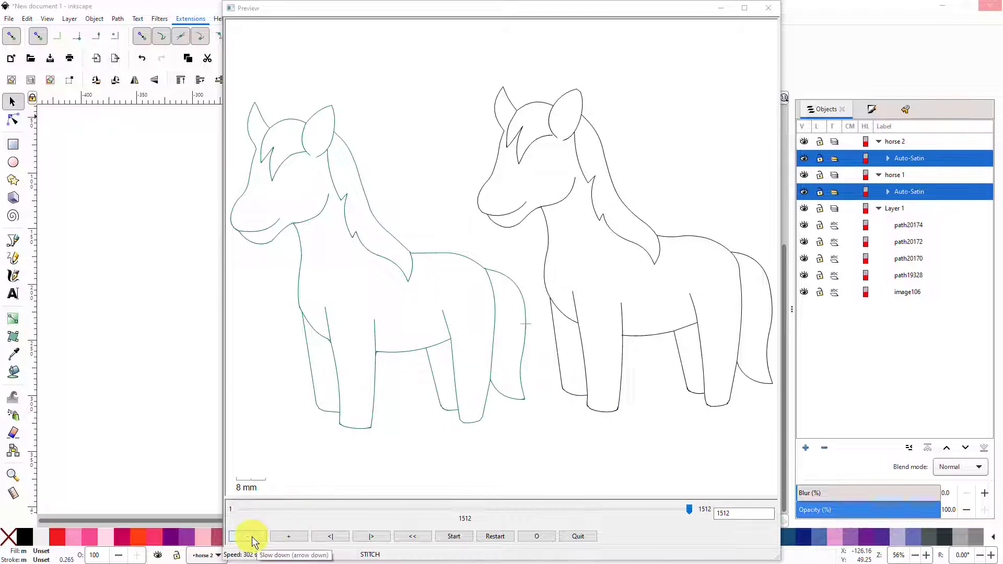
drag(570, 13, 572, 3)
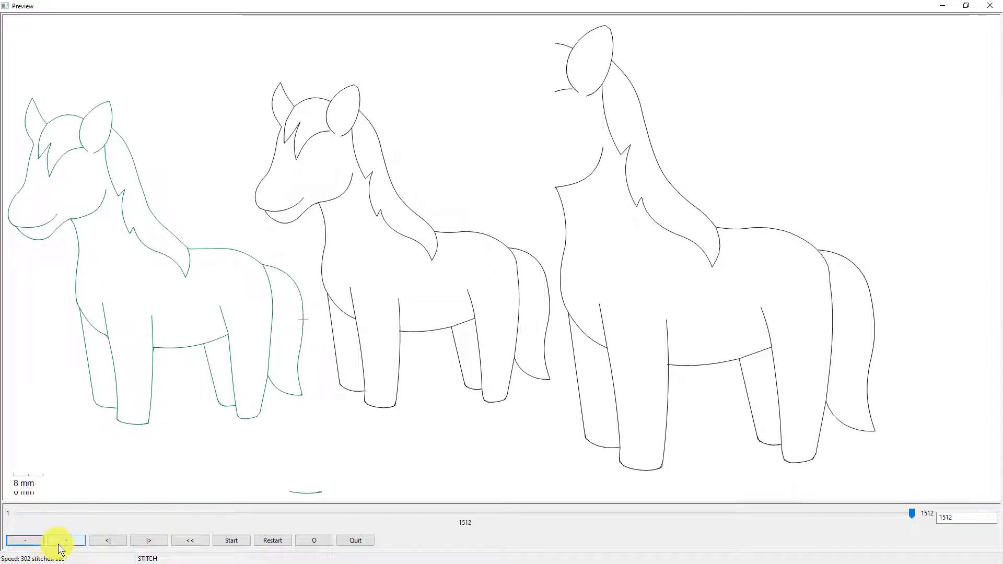
Play the two horses' stitch preview from the start and slow it down to 9 stitches/sec
click(273, 540)
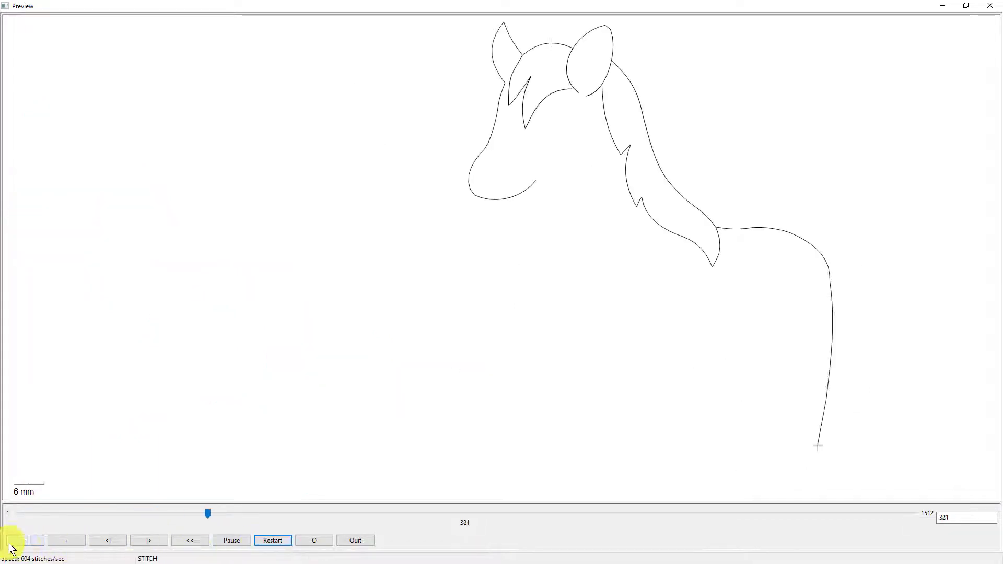
click(26, 541)
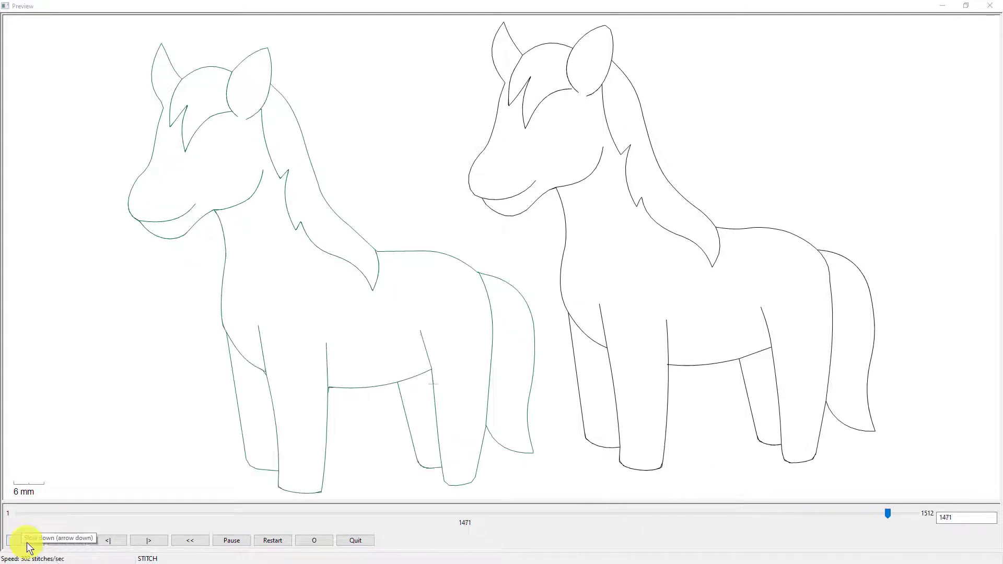
click(27, 542)
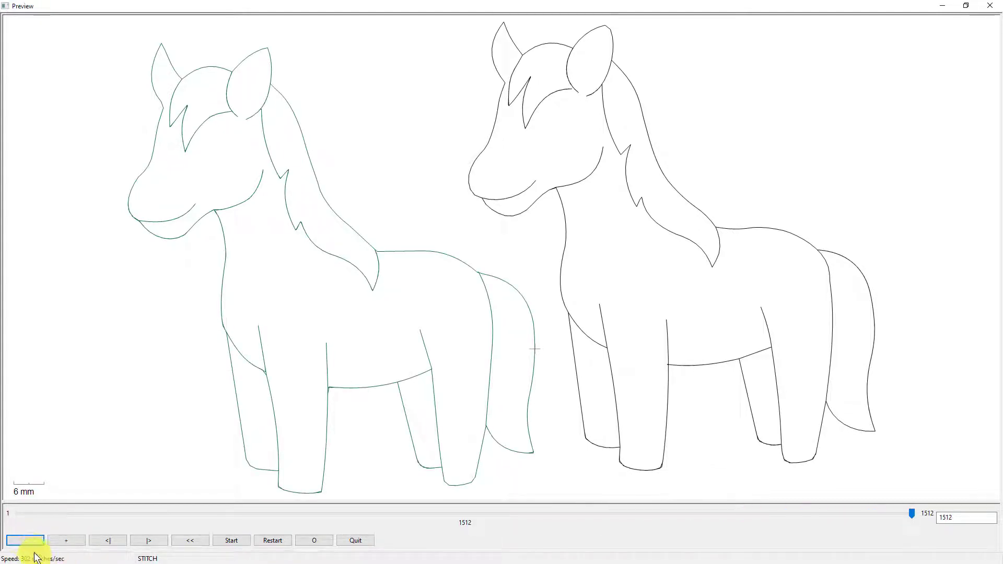
click(31, 538)
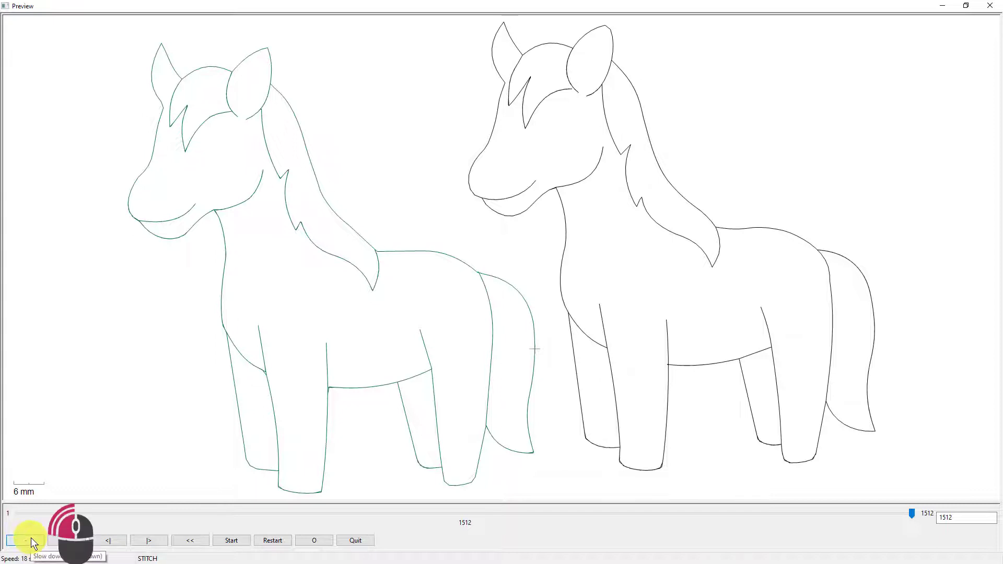
Replay both horses' stitching from the start, raising the speed to 72 stitches/sec and watching until it finishes
click(273, 541)
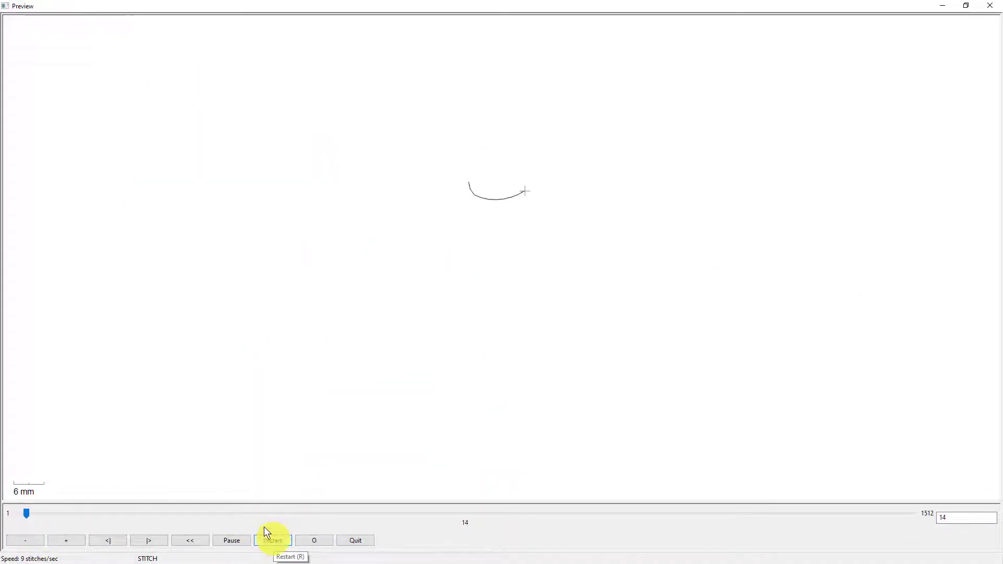
click(70, 539)
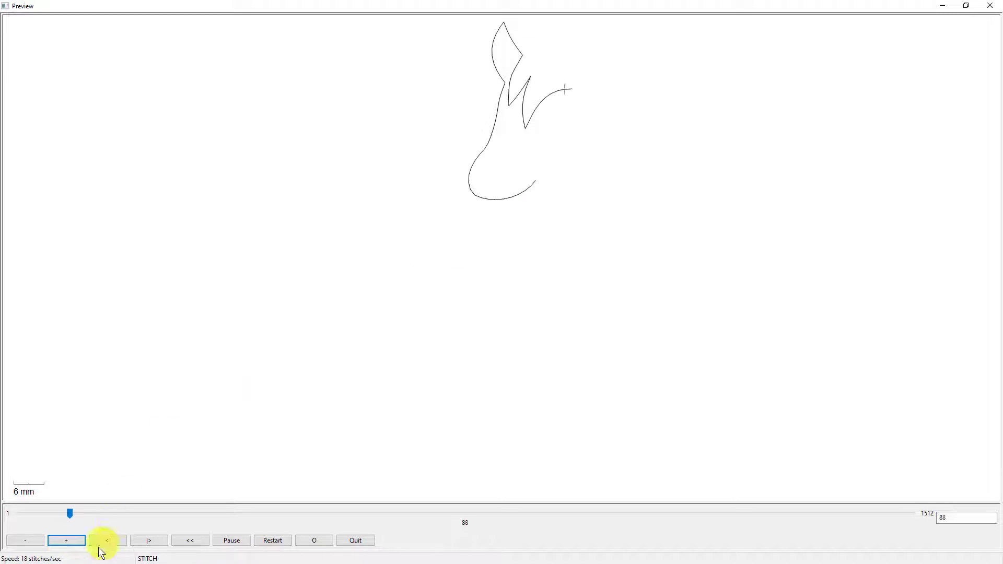
click(71, 542)
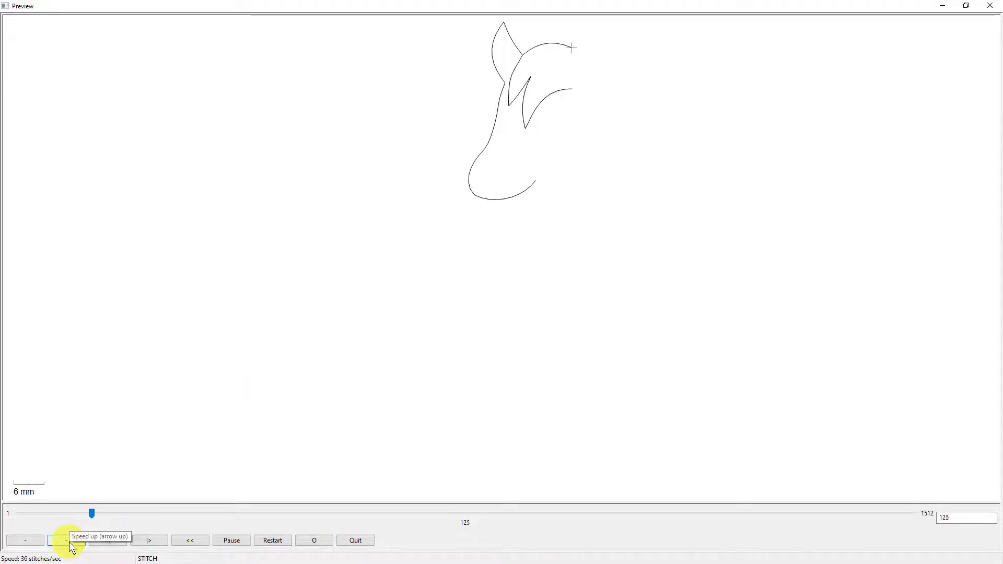
click(72, 543)
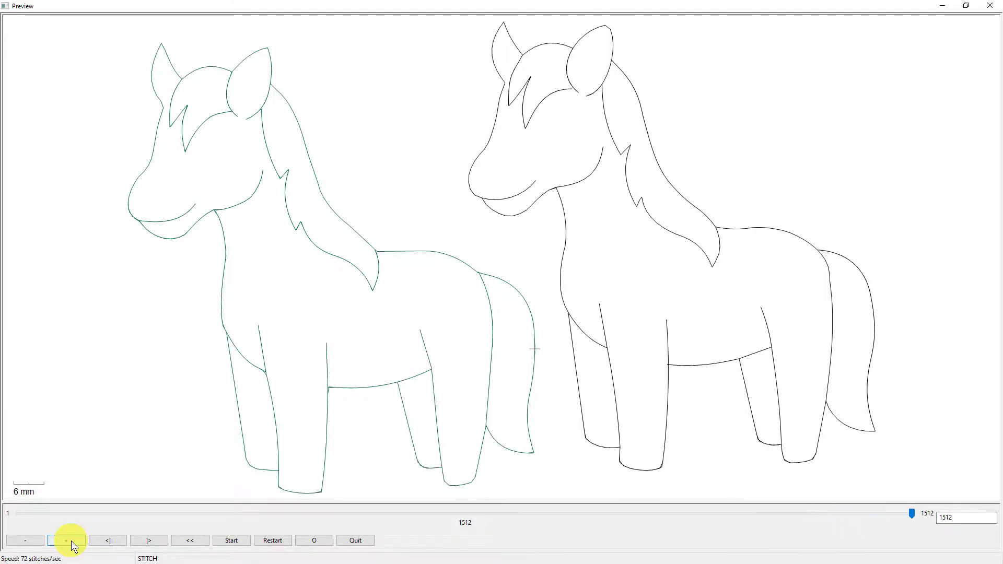
click(71, 540)
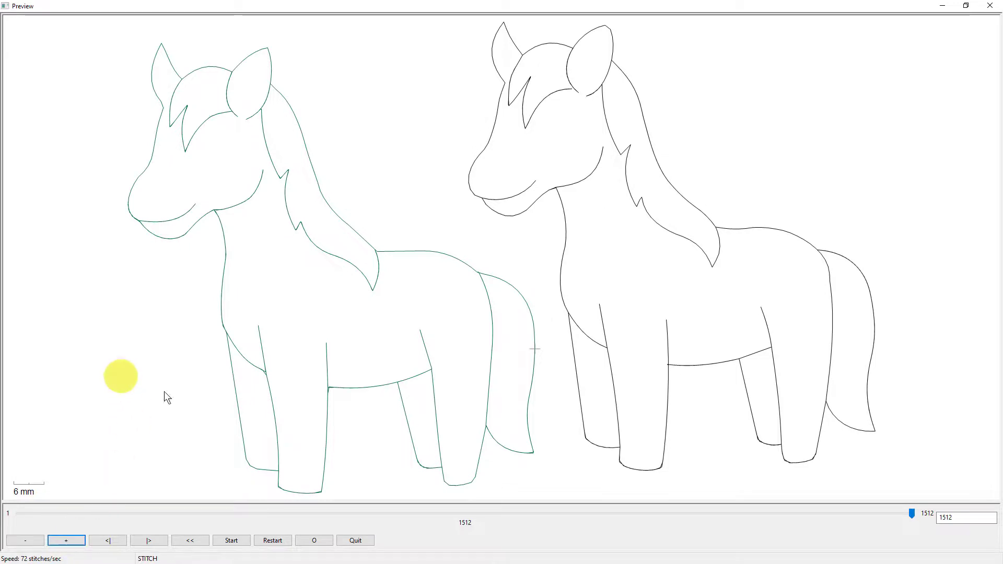